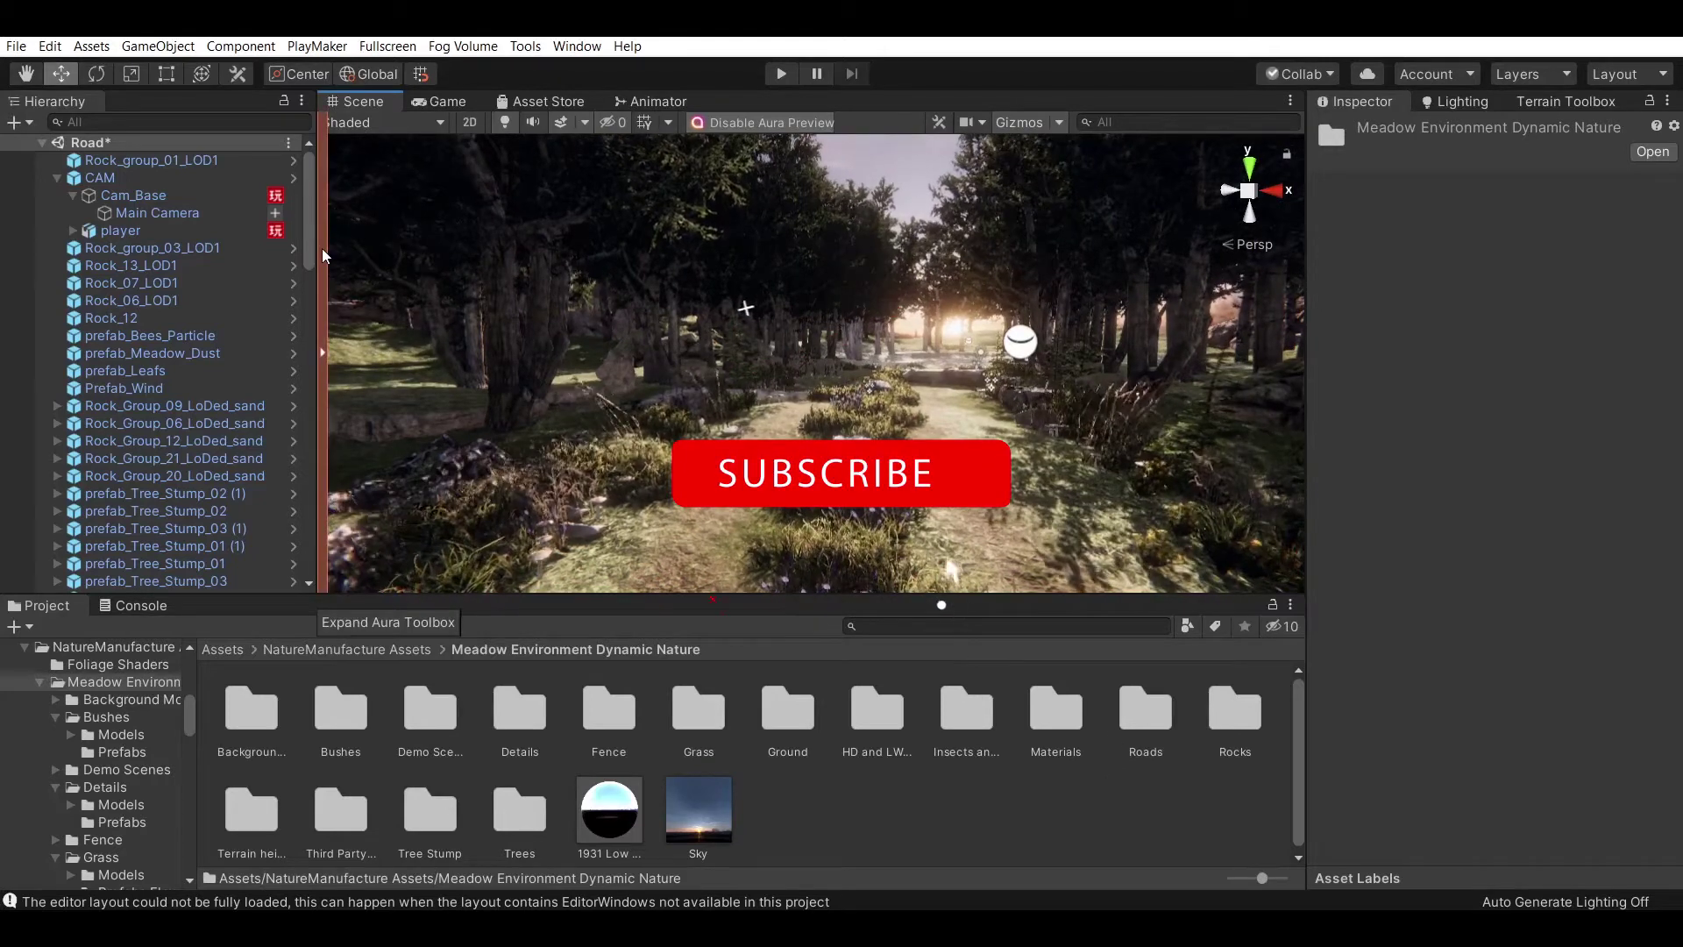
# Set the Sky material's Exposure to 0 so the sky above the path turns black.
pyautogui.click(699, 809)
pyautogui.click(1627, 211)
pyautogui.write('0')
pyautogui.moveTo(964, 350)
pyautogui.mouseDown(button='middle')
pyautogui.moveTo(1053, 238)
pyautogui.moveTo(260, 232)
pyautogui.mouseUp(button='middle')
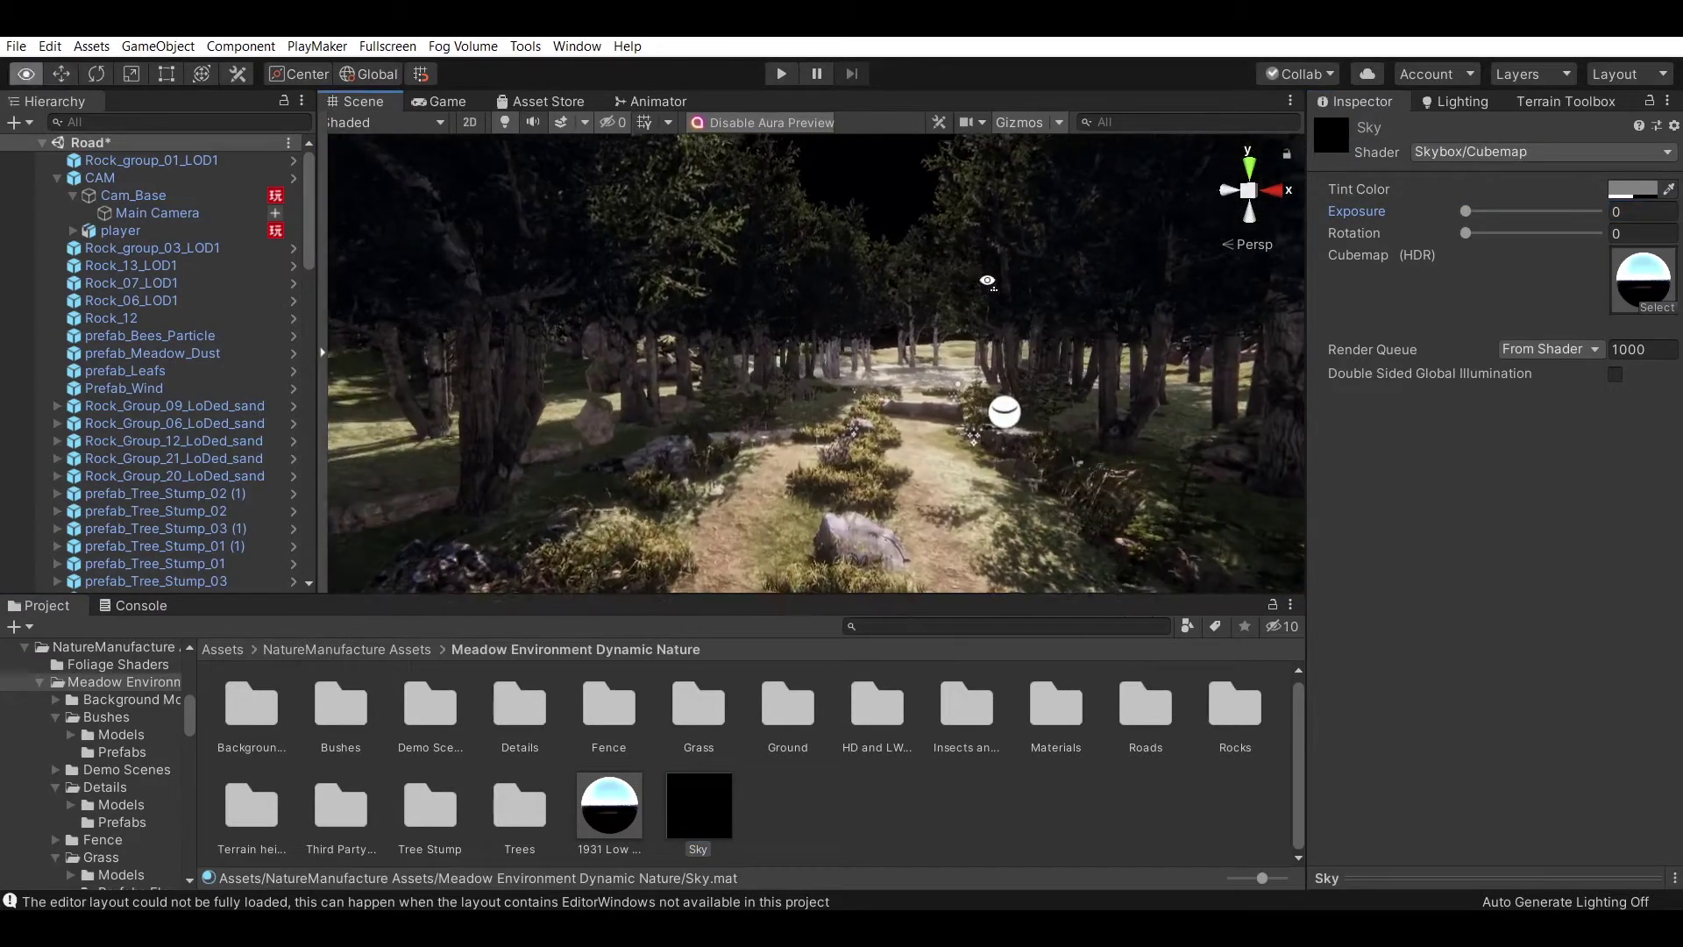
pyautogui.click(158, 213)
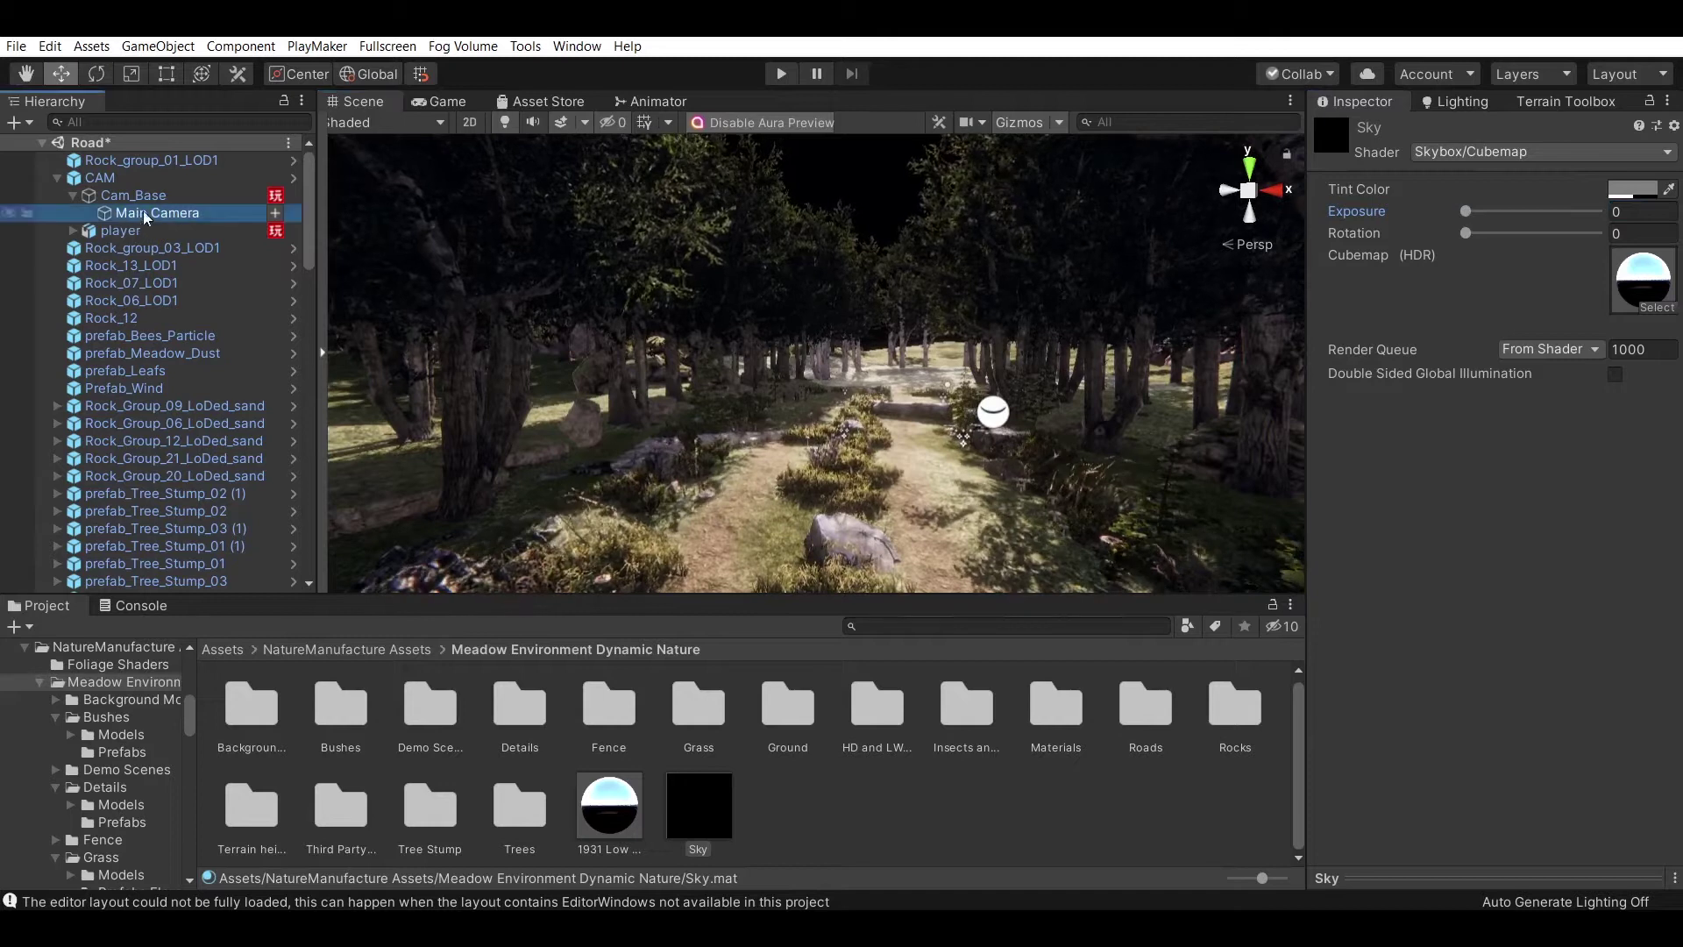
# Frame the scene view on the Main Camera and preview the game camera's view.
pyautogui.moveTo(991, 412); pyautogui.dragTo(833, 397, button='middle')
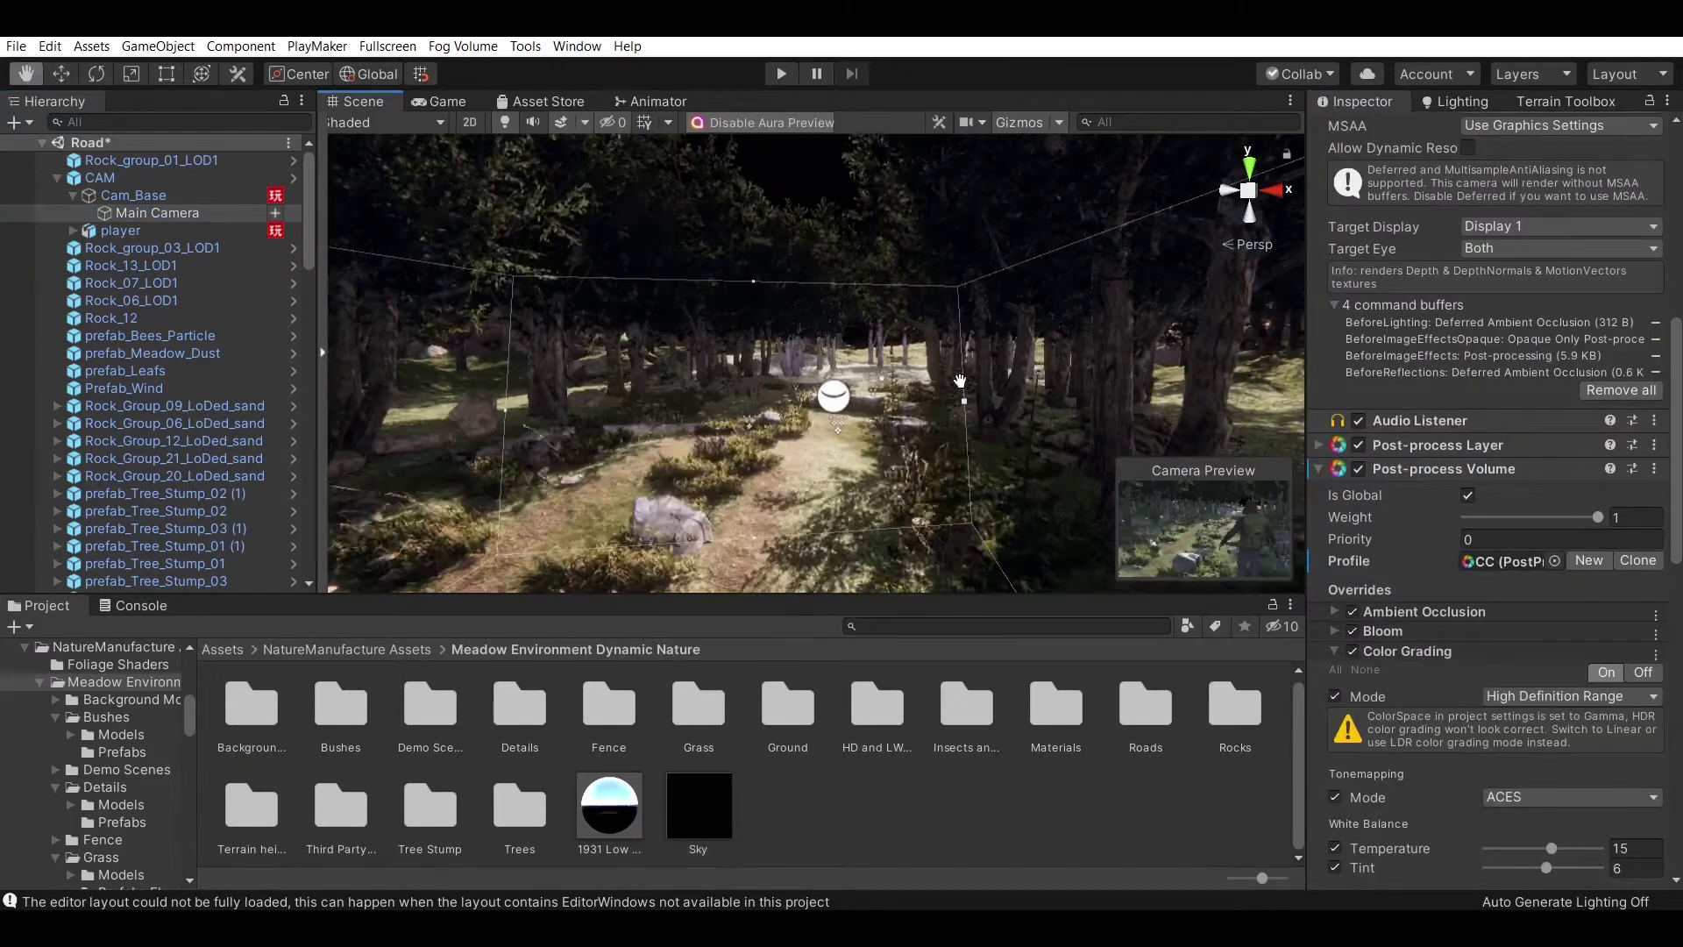
pyautogui.click(445, 101)
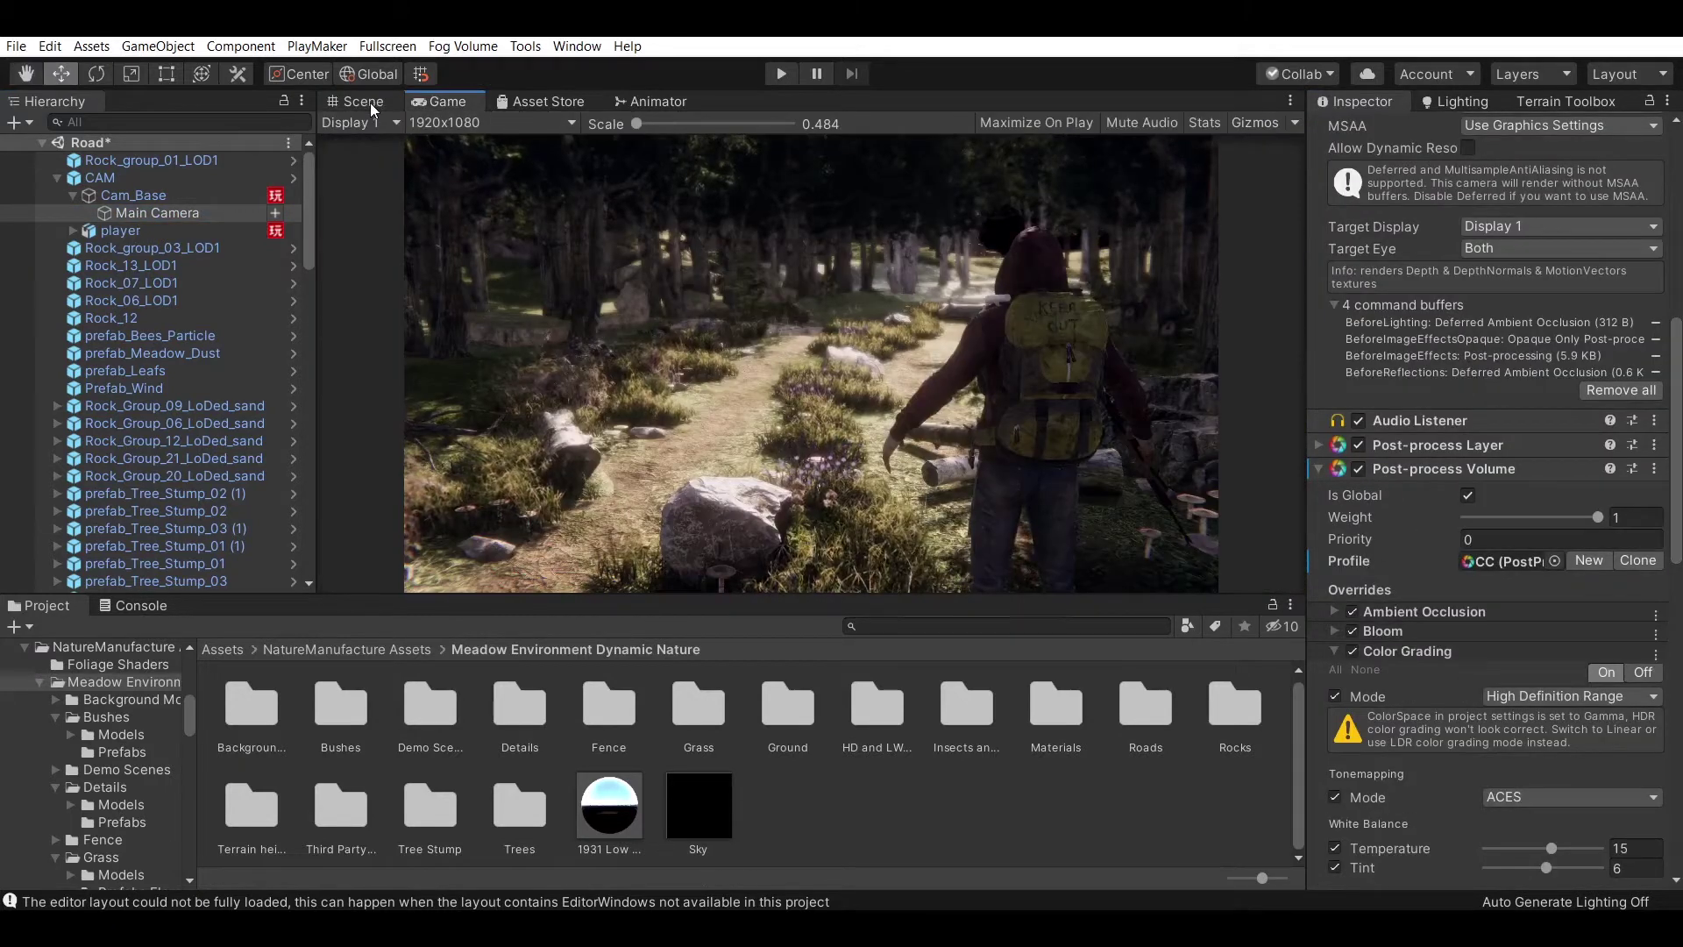
pyautogui.click(370, 103)
pyautogui.press('f')
pyautogui.scroll(3, 884, 222)
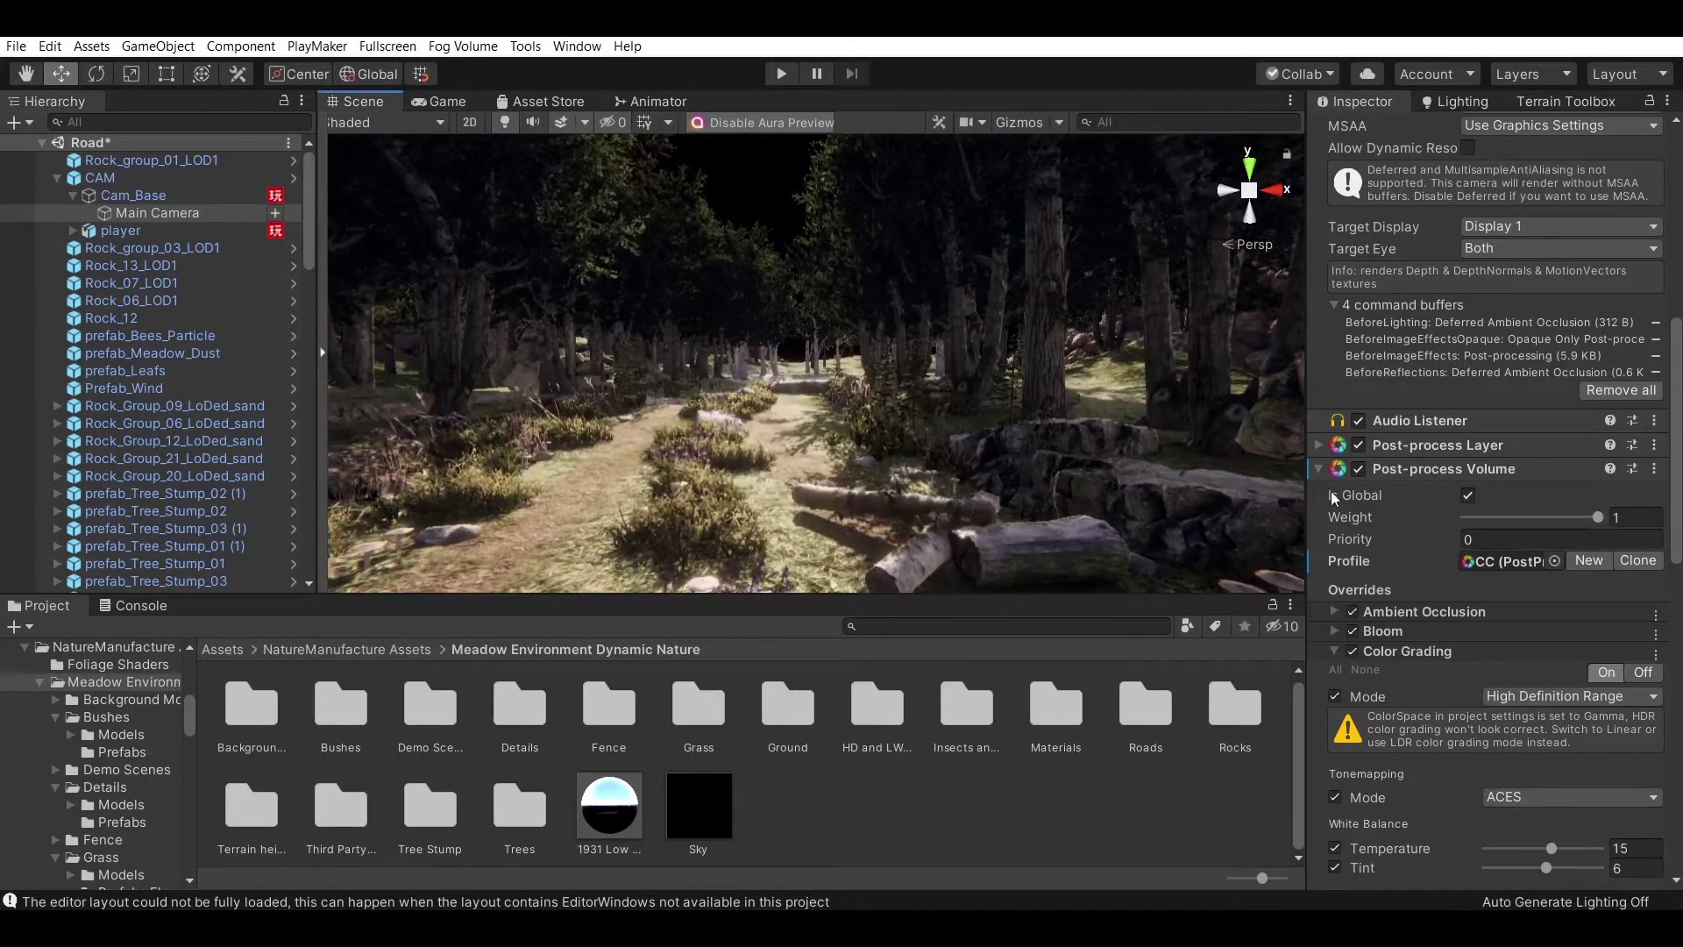
pyautogui.scroll(-5, 1377, 653)
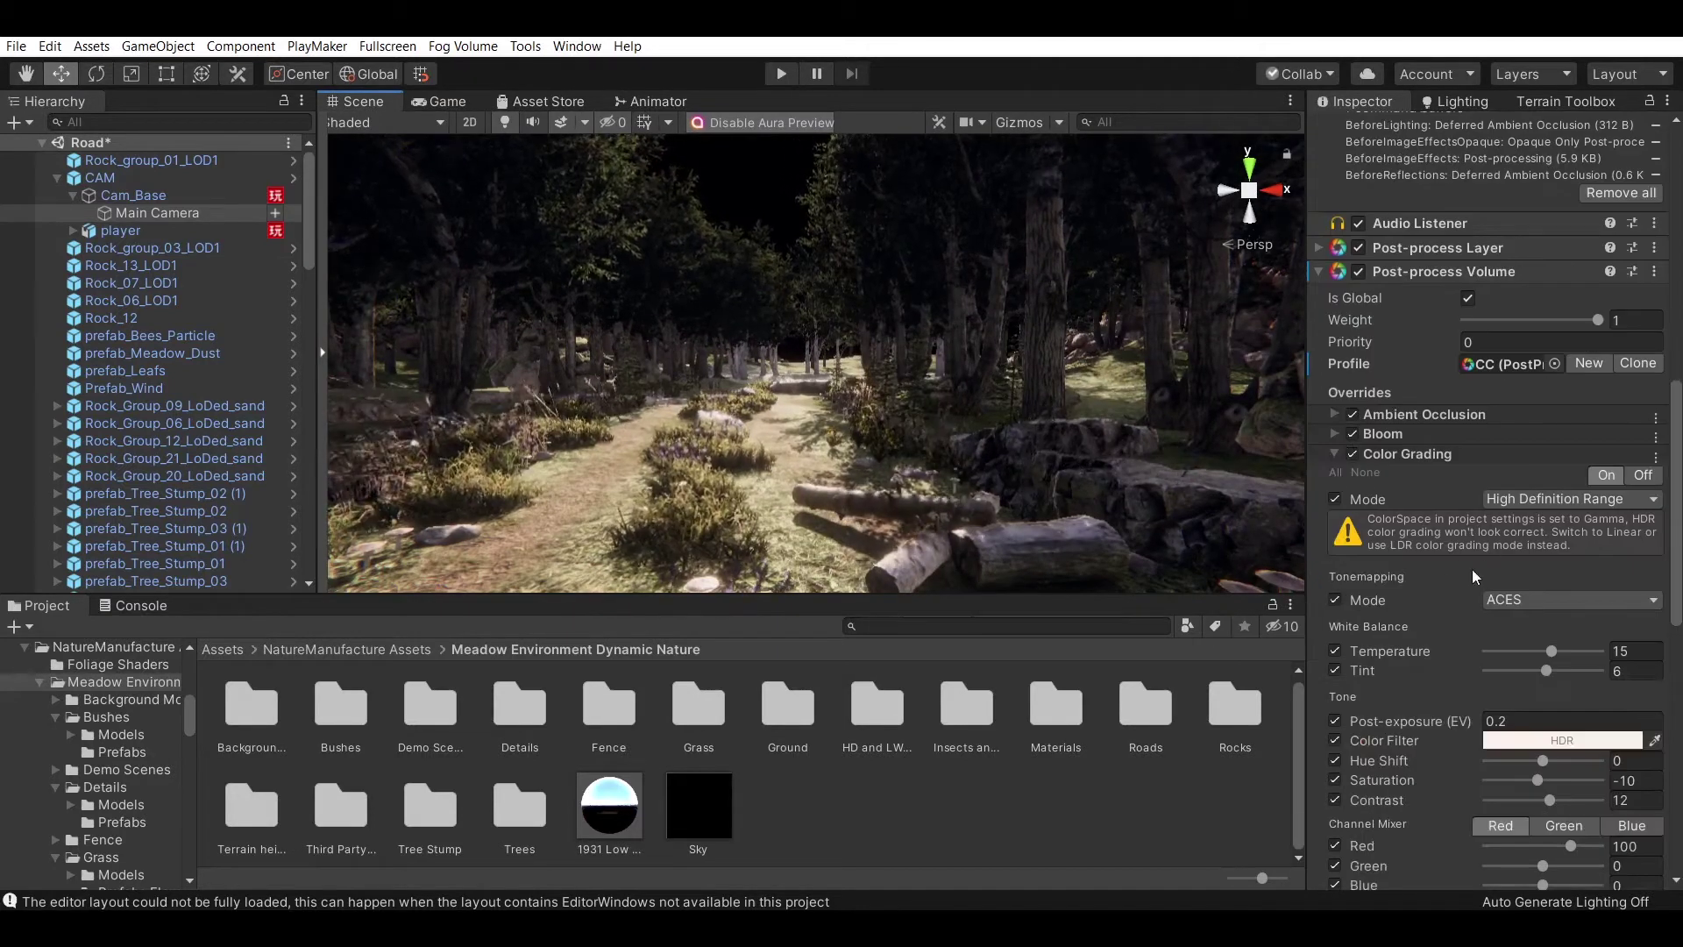
pyautogui.scroll(-5, 1482, 561)
# Set Color Grading Temperature -10, Tint 8, Saturation -22 and Contrast 20, then preview it.
pyautogui.click(1548, 455)
pyautogui.write('-')
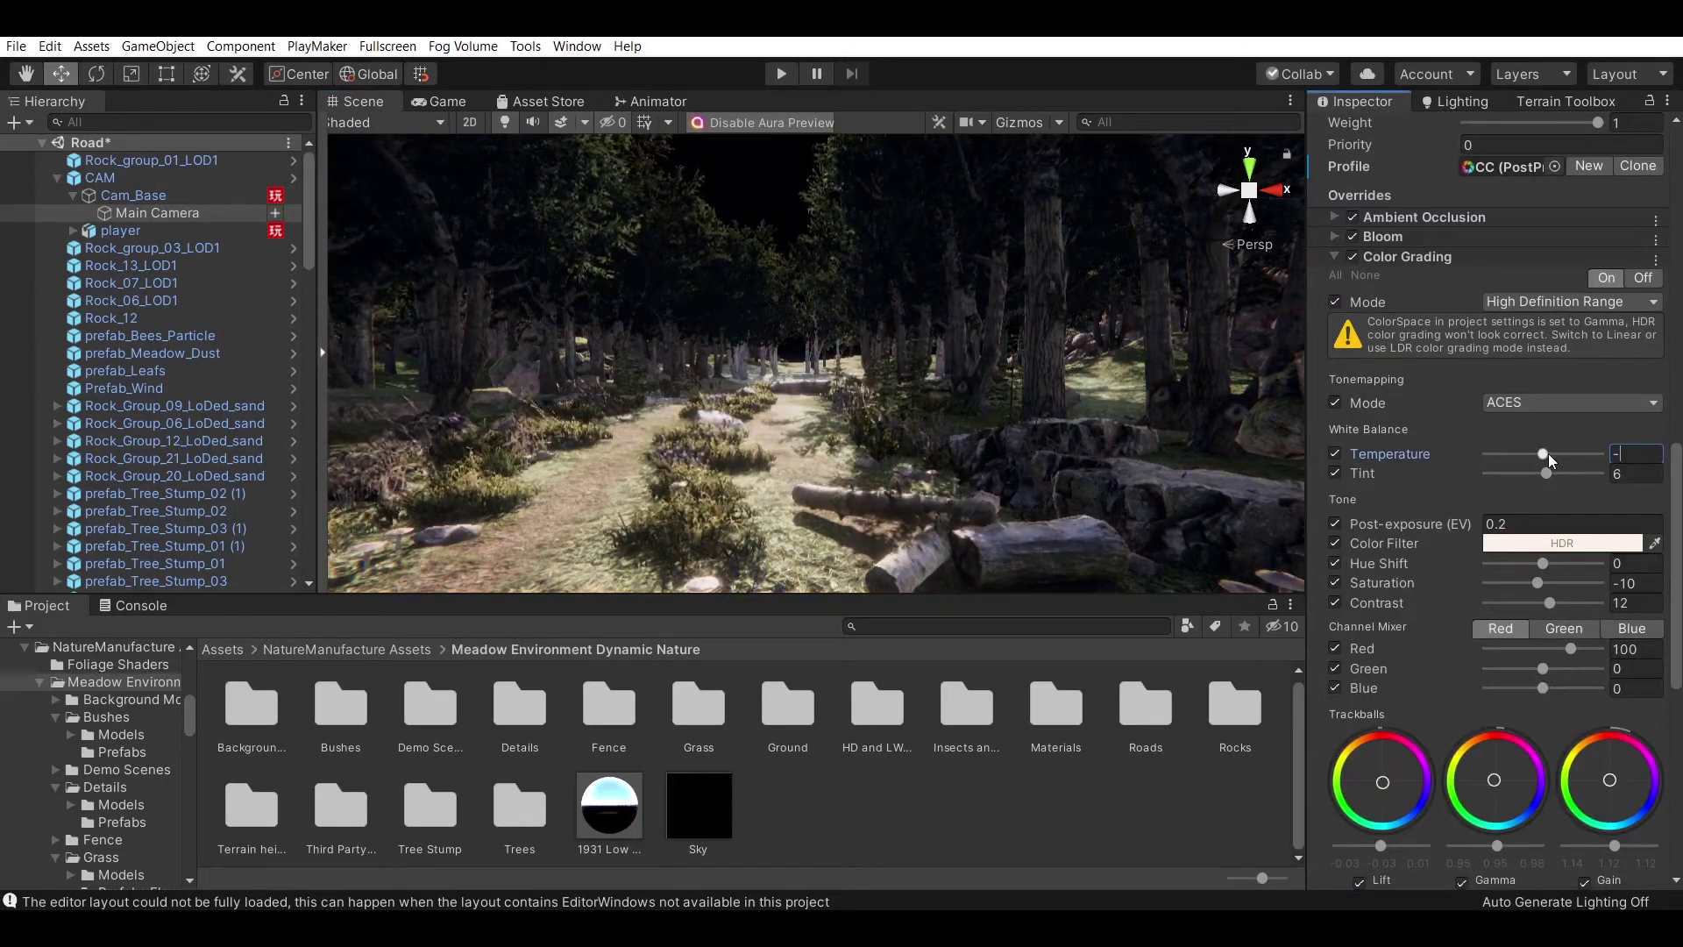
pyautogui.write('10')
pyautogui.click(1614, 474)
pyautogui.write('8')
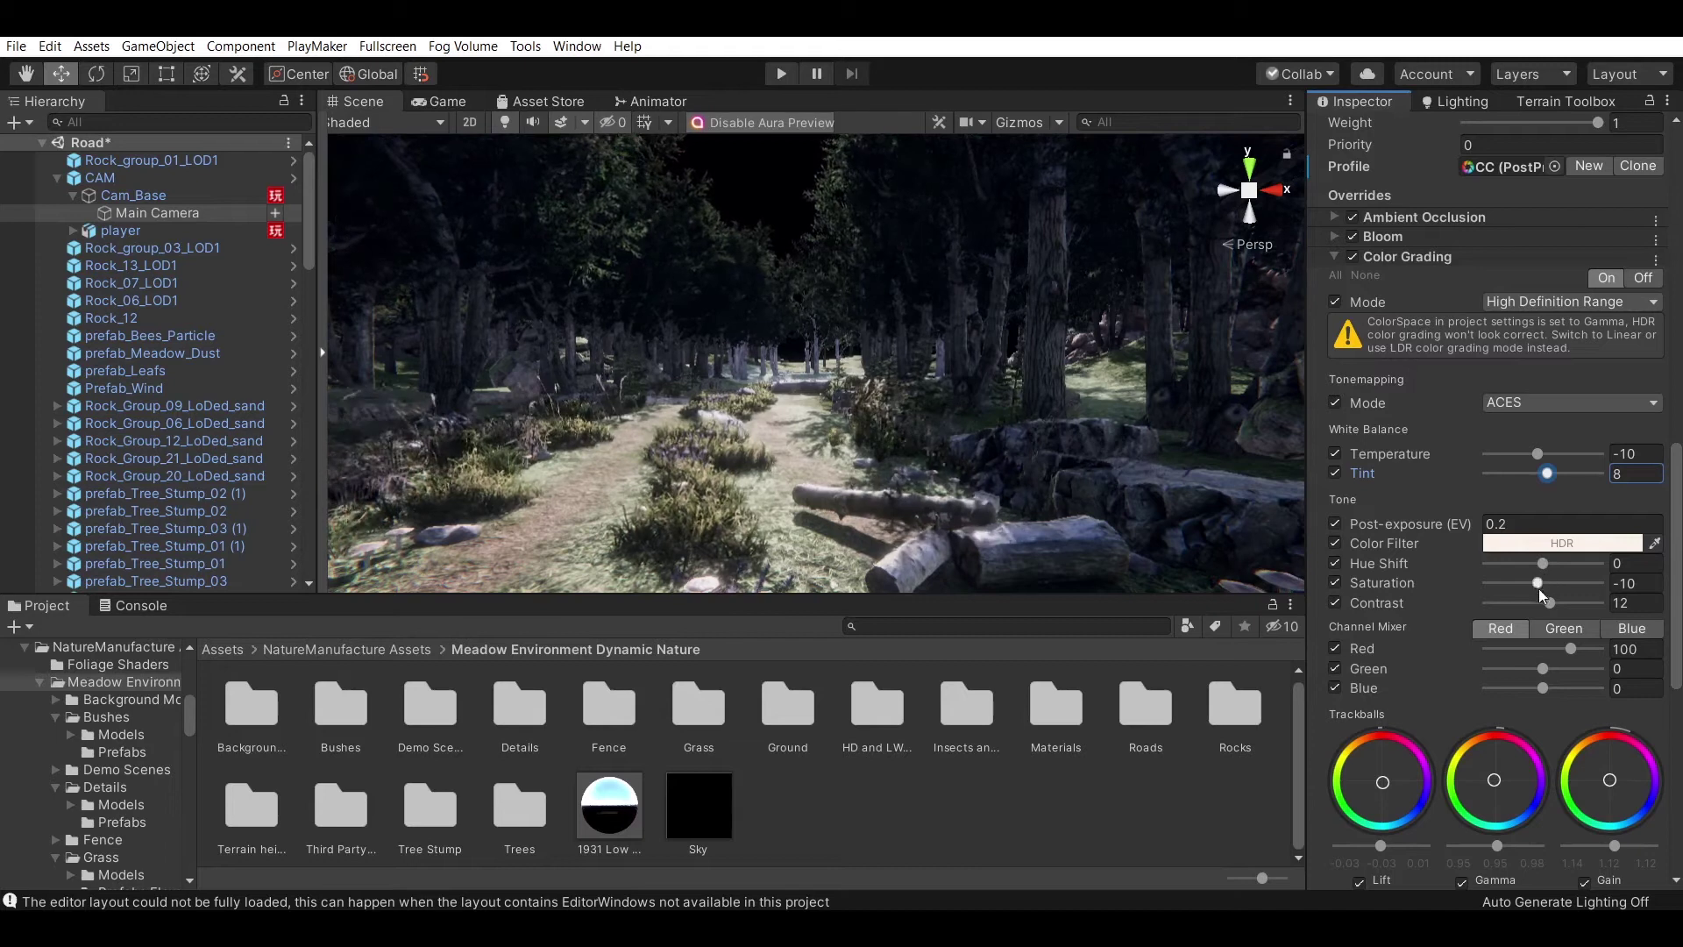
pyautogui.moveTo(1538, 583); pyautogui.dragTo(1531, 583)
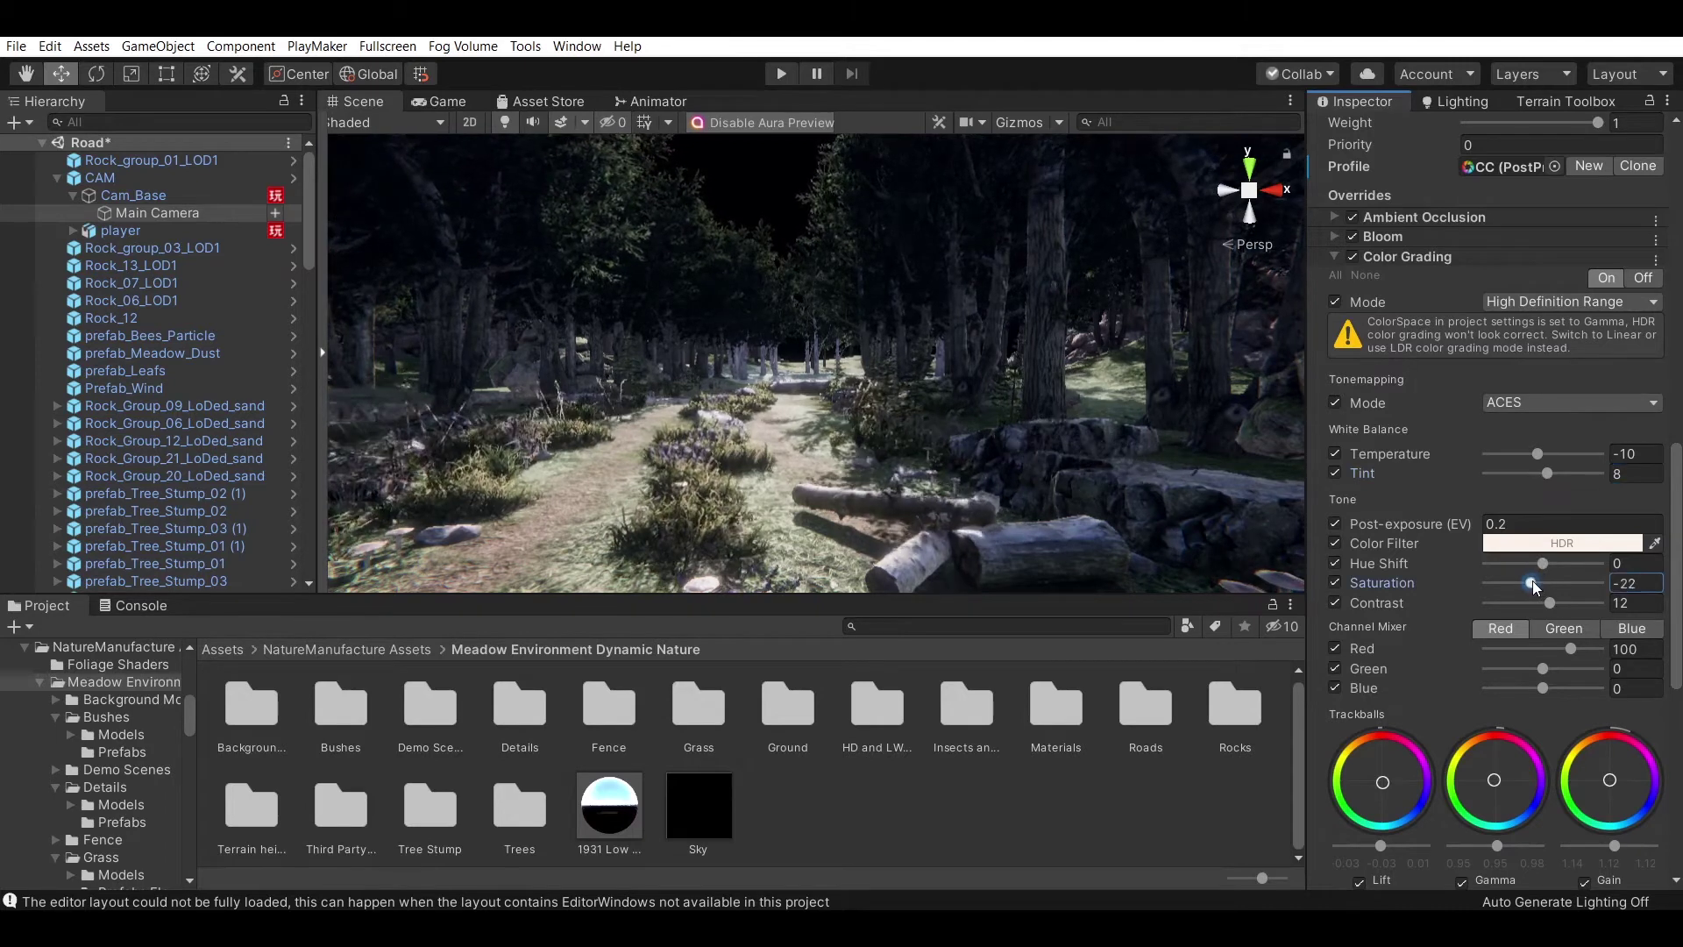
pyautogui.moveTo(1550, 603)
pyautogui.mouseDown()
pyautogui.moveTo(1597, 603)
pyautogui.moveTo(1559, 603)
pyautogui.mouseUp()
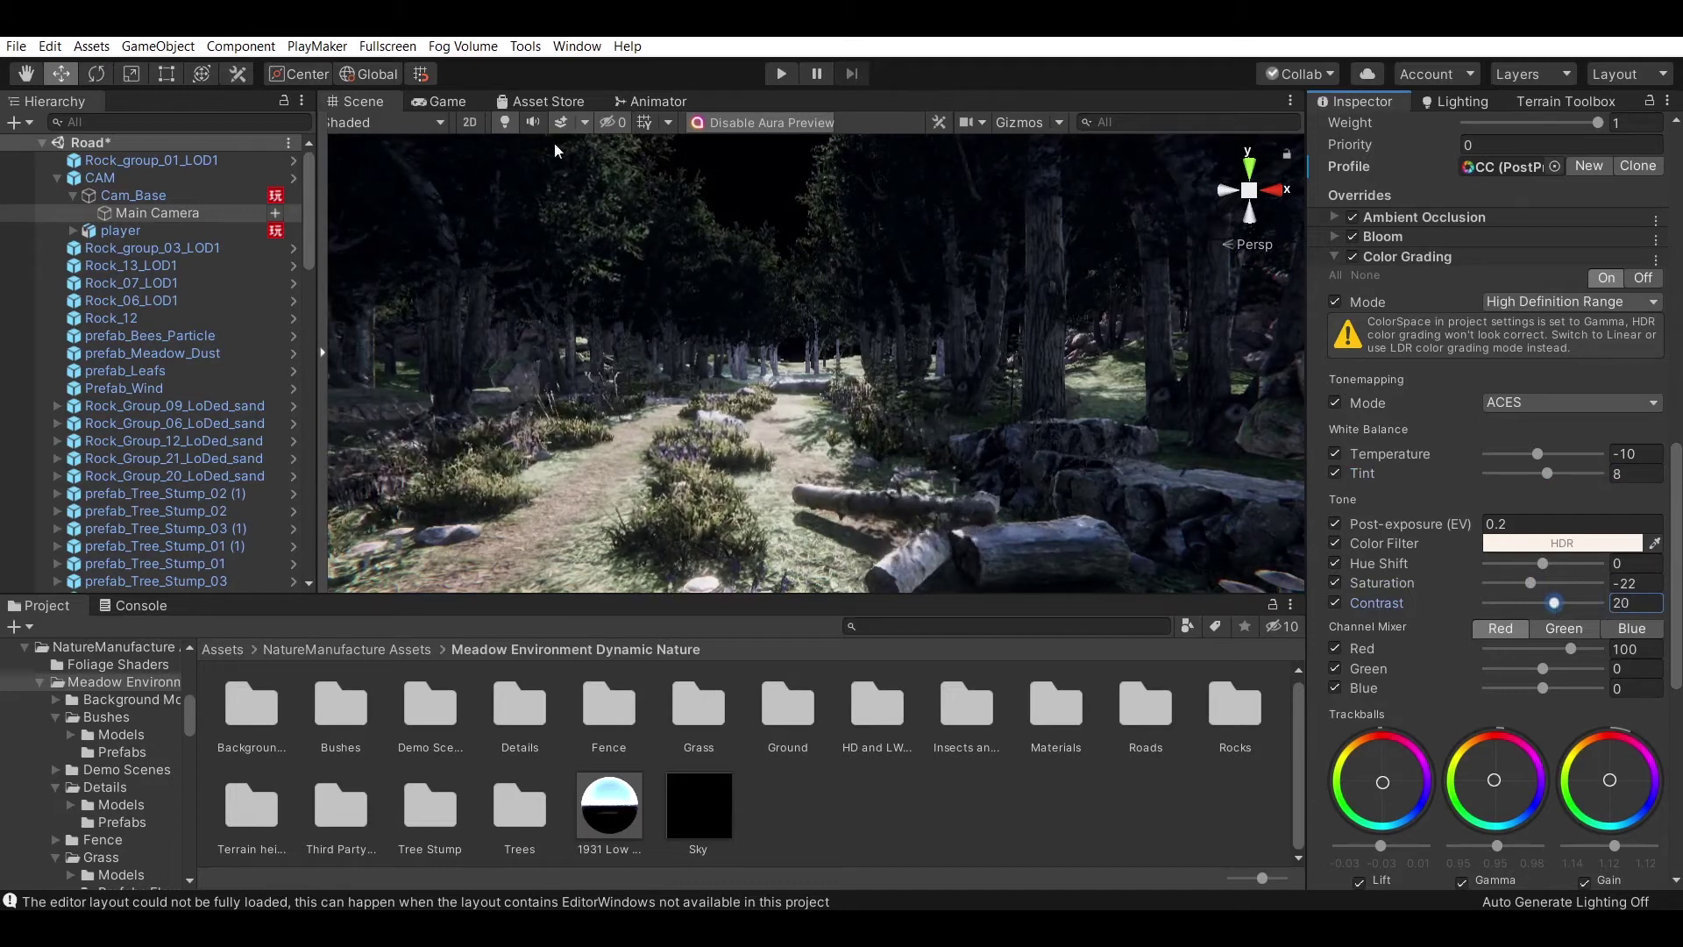
pyautogui.click(449, 101)
pyautogui.click(379, 107)
pyautogui.scroll(-3, 1532, 643)
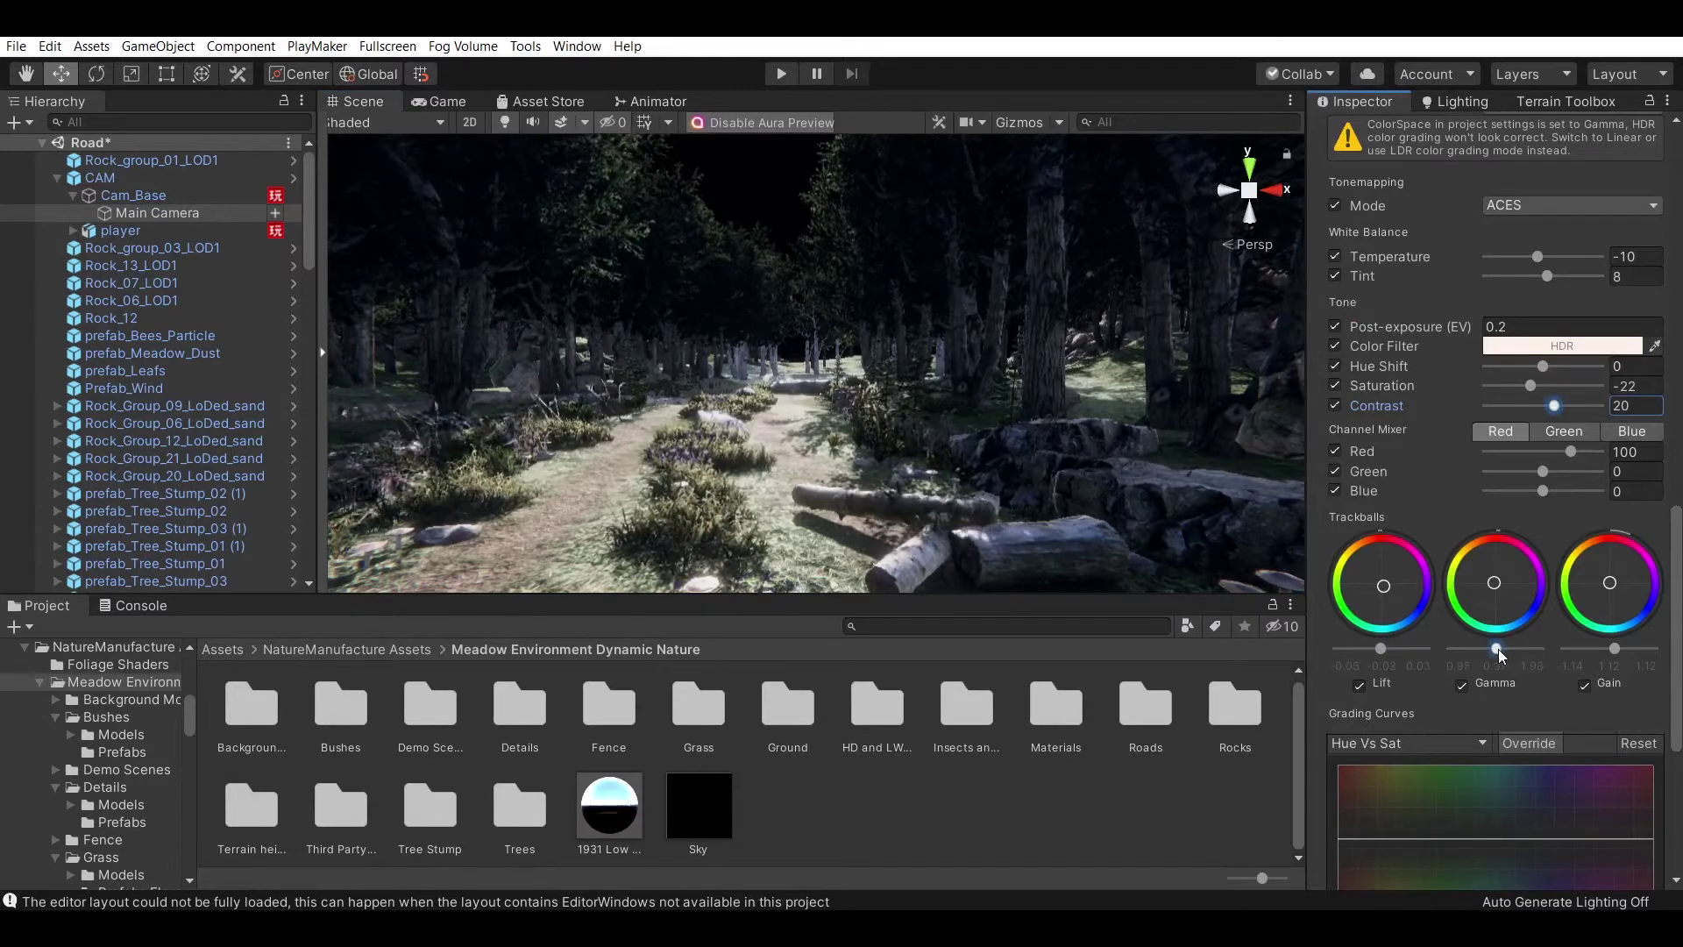
# Darken the midtones with the Gamma trackball and brighten highlights with Gain.
pyautogui.moveTo(1498, 648); pyautogui.dragTo(1487, 649)
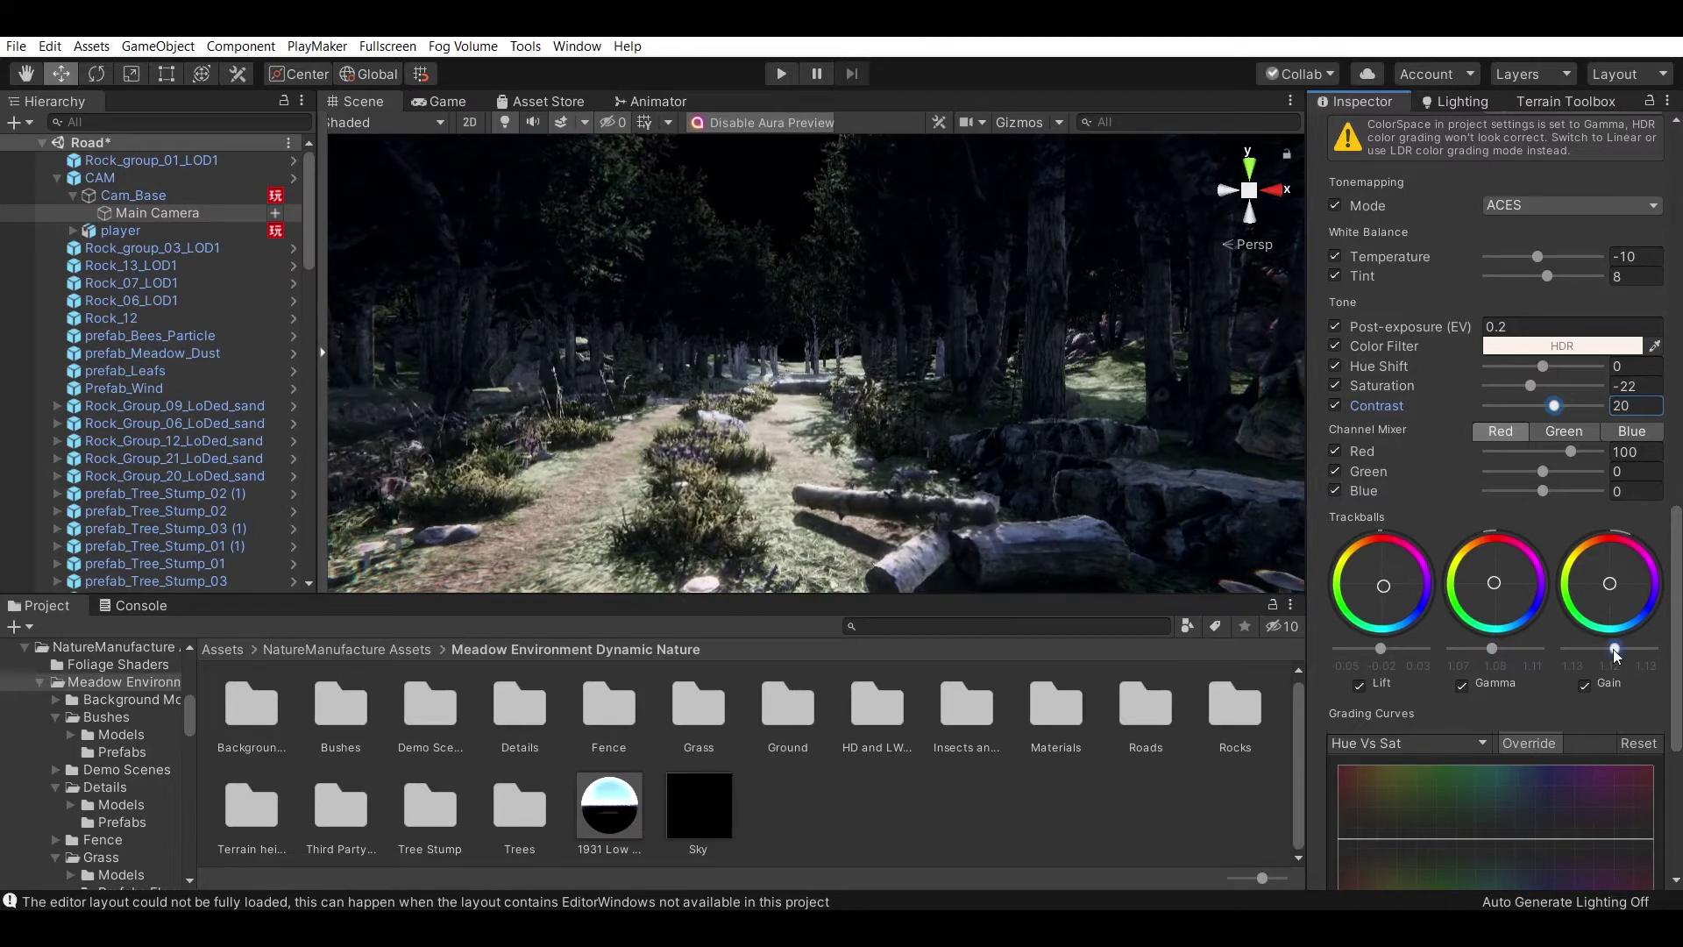
pyautogui.moveTo(1616, 653); pyautogui.dragTo(1616, 654)
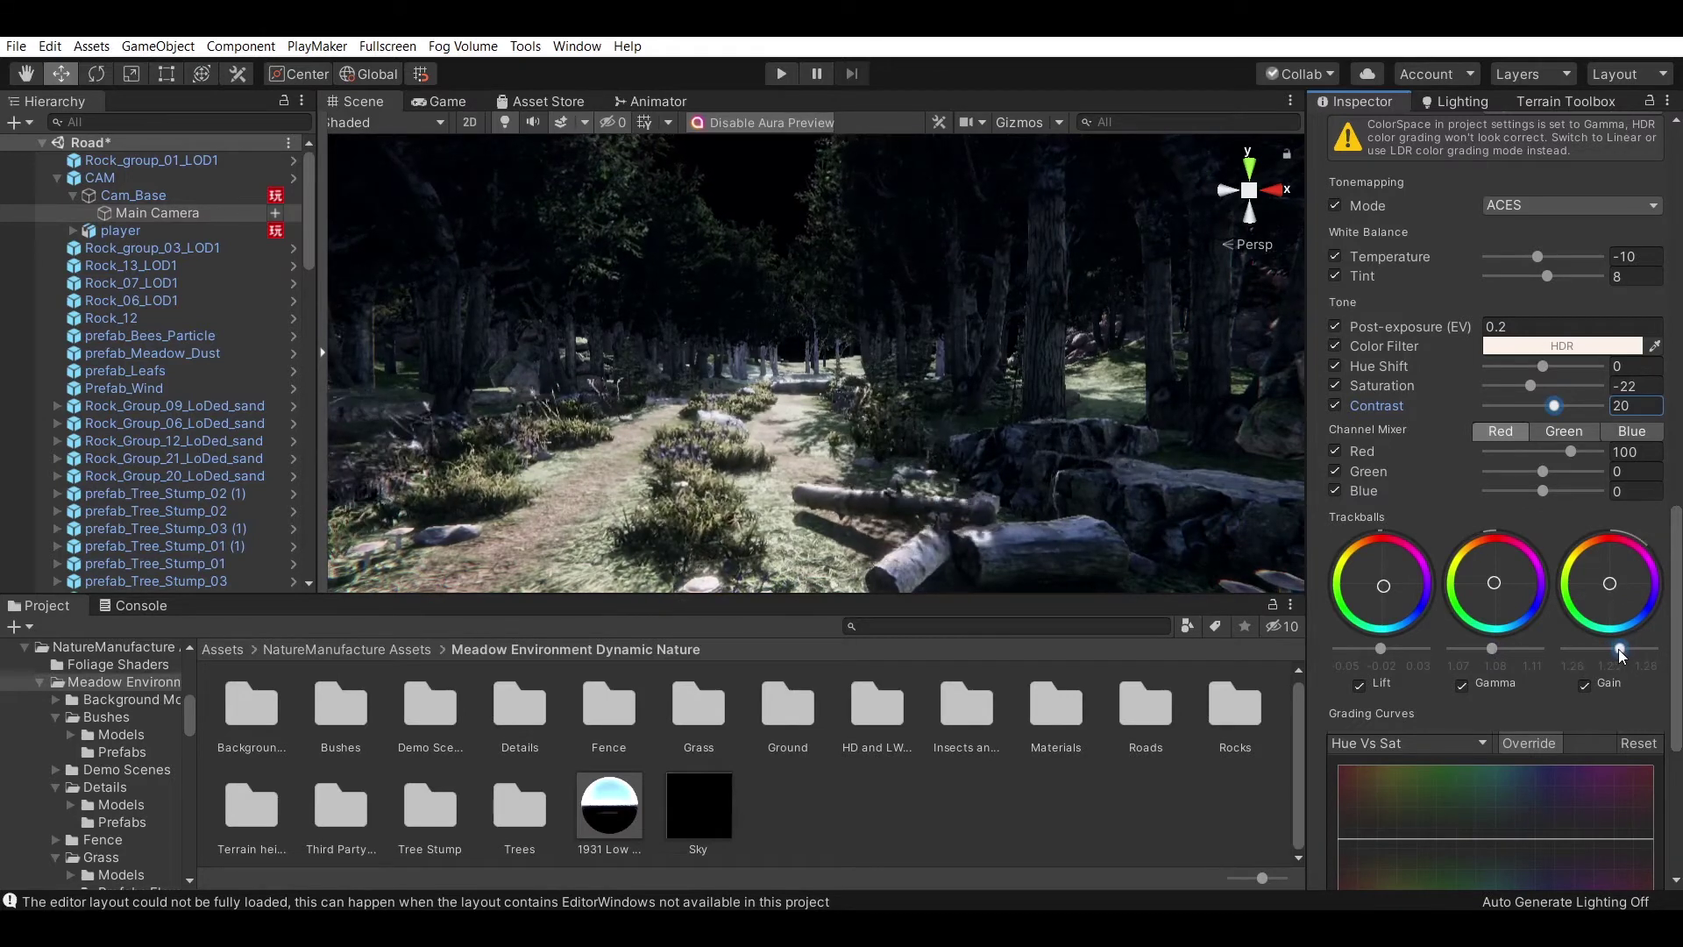
pyautogui.scroll(-5, 1665, 603)
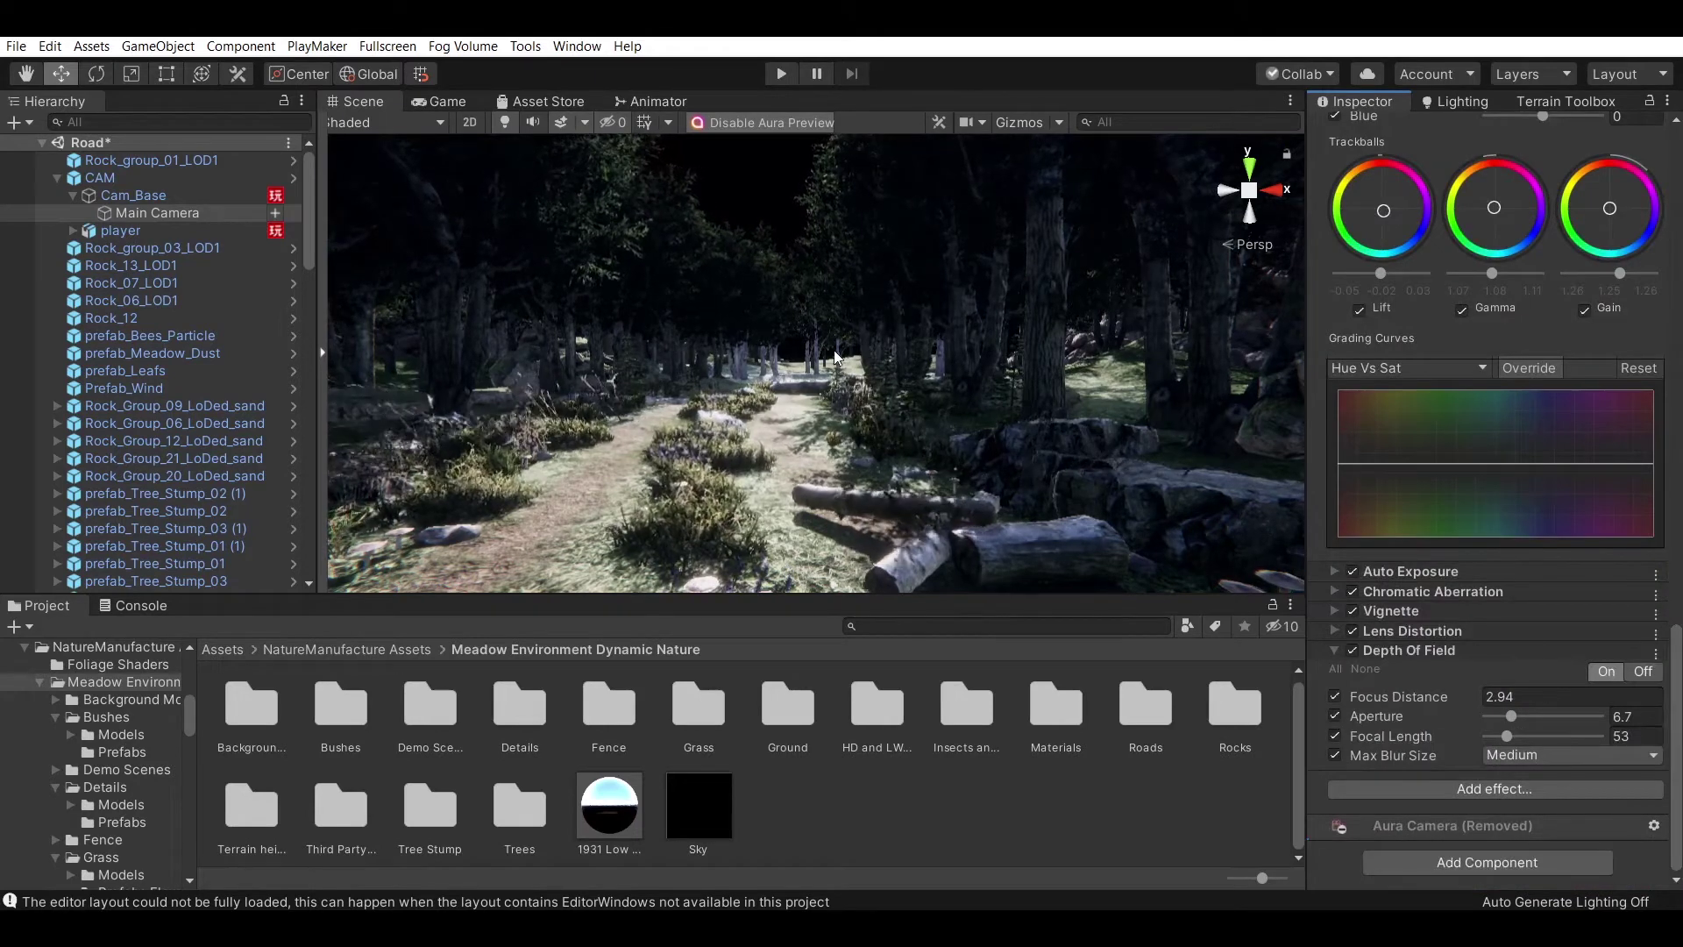
pyautogui.scroll(5, 1348, 387)
# Turn off the Color Filter override, set Hue Shift to 4, and expand the Aura toolbox.
pyautogui.click(1336, 366)
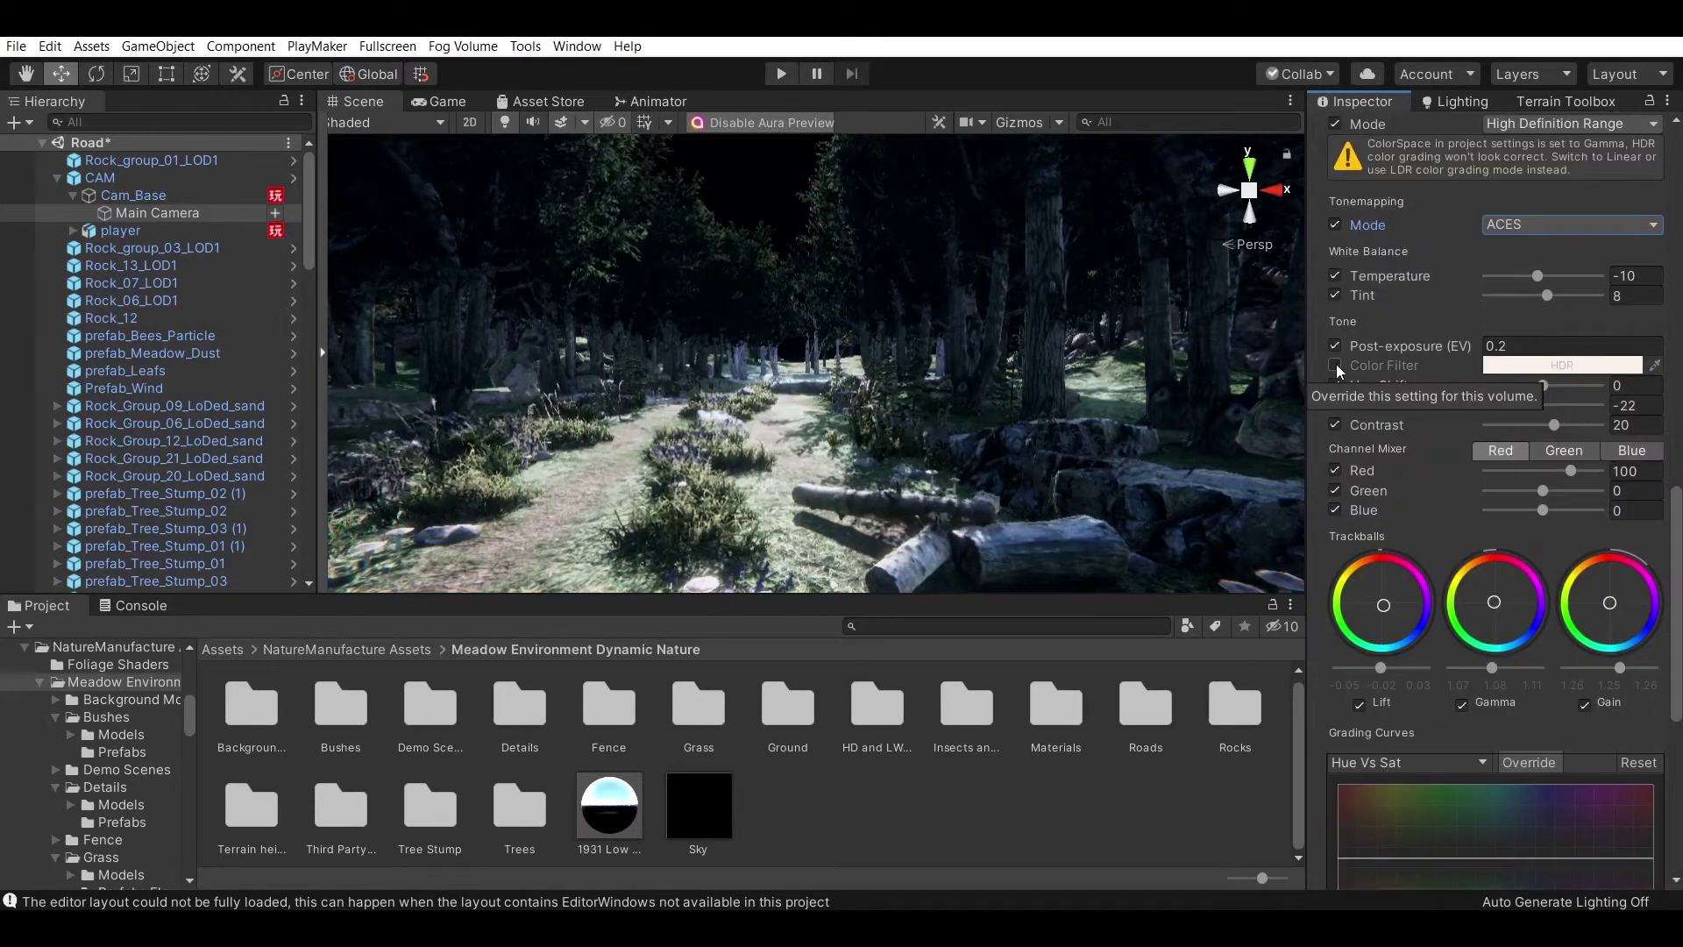
pyautogui.moveTo(1542, 387)
pyautogui.mouseDown()
pyautogui.moveTo(1526, 396)
pyautogui.moveTo(1548, 399)
pyautogui.mouseUp()
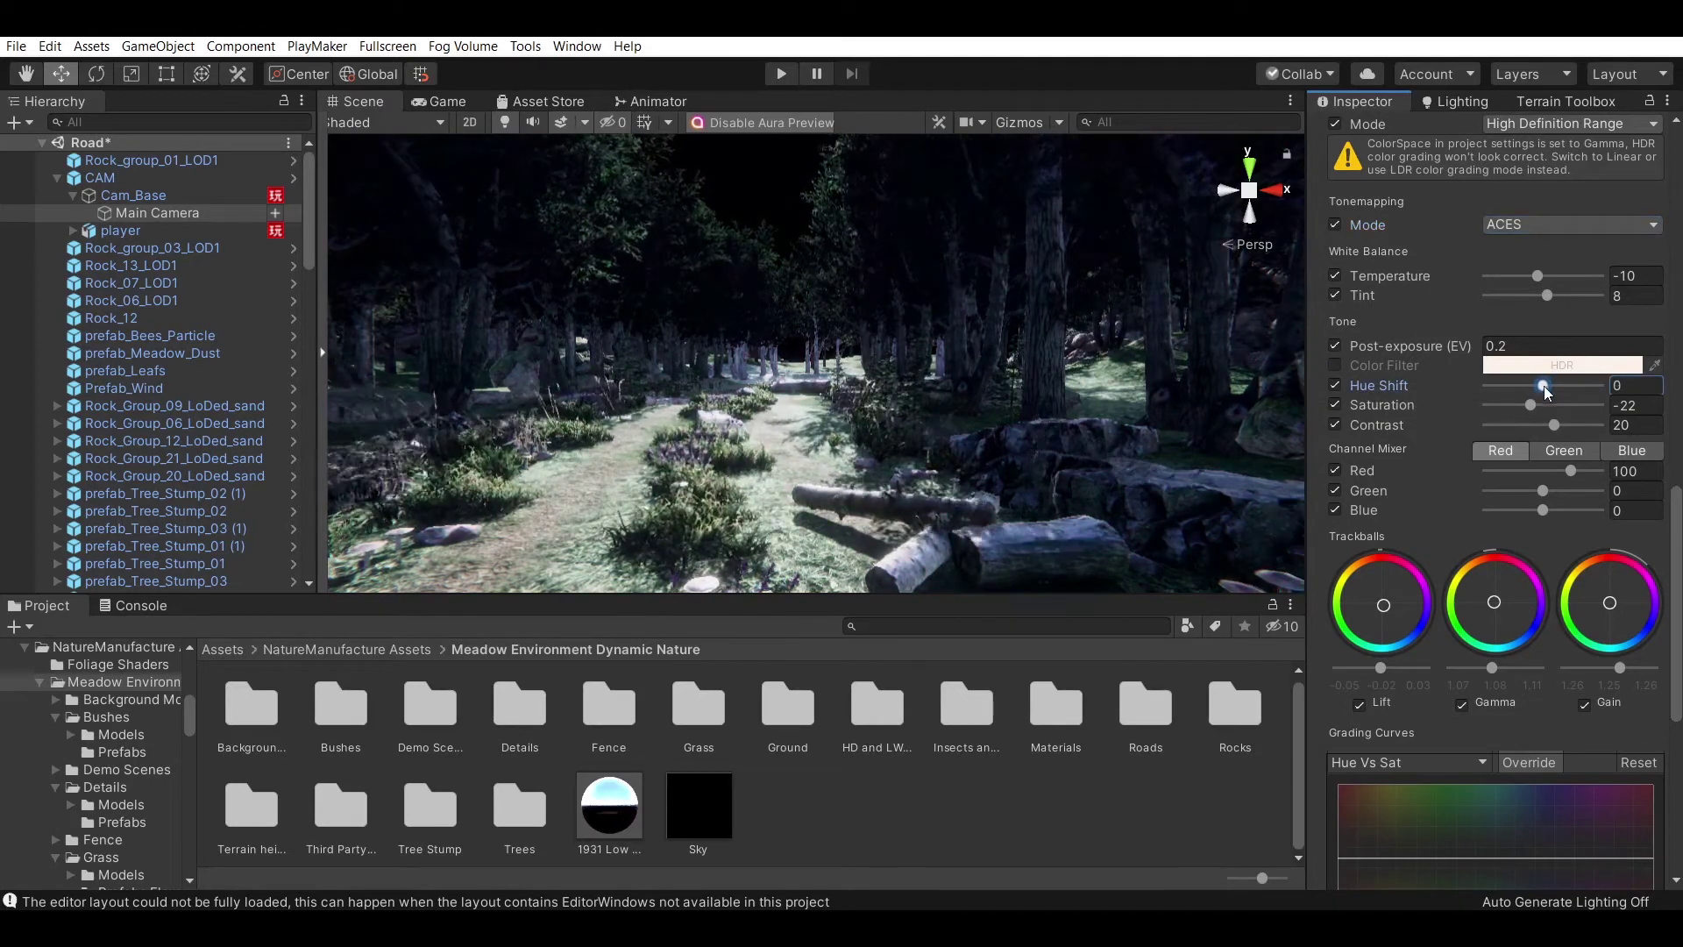
pyautogui.write('4')
pyautogui.press('Return')
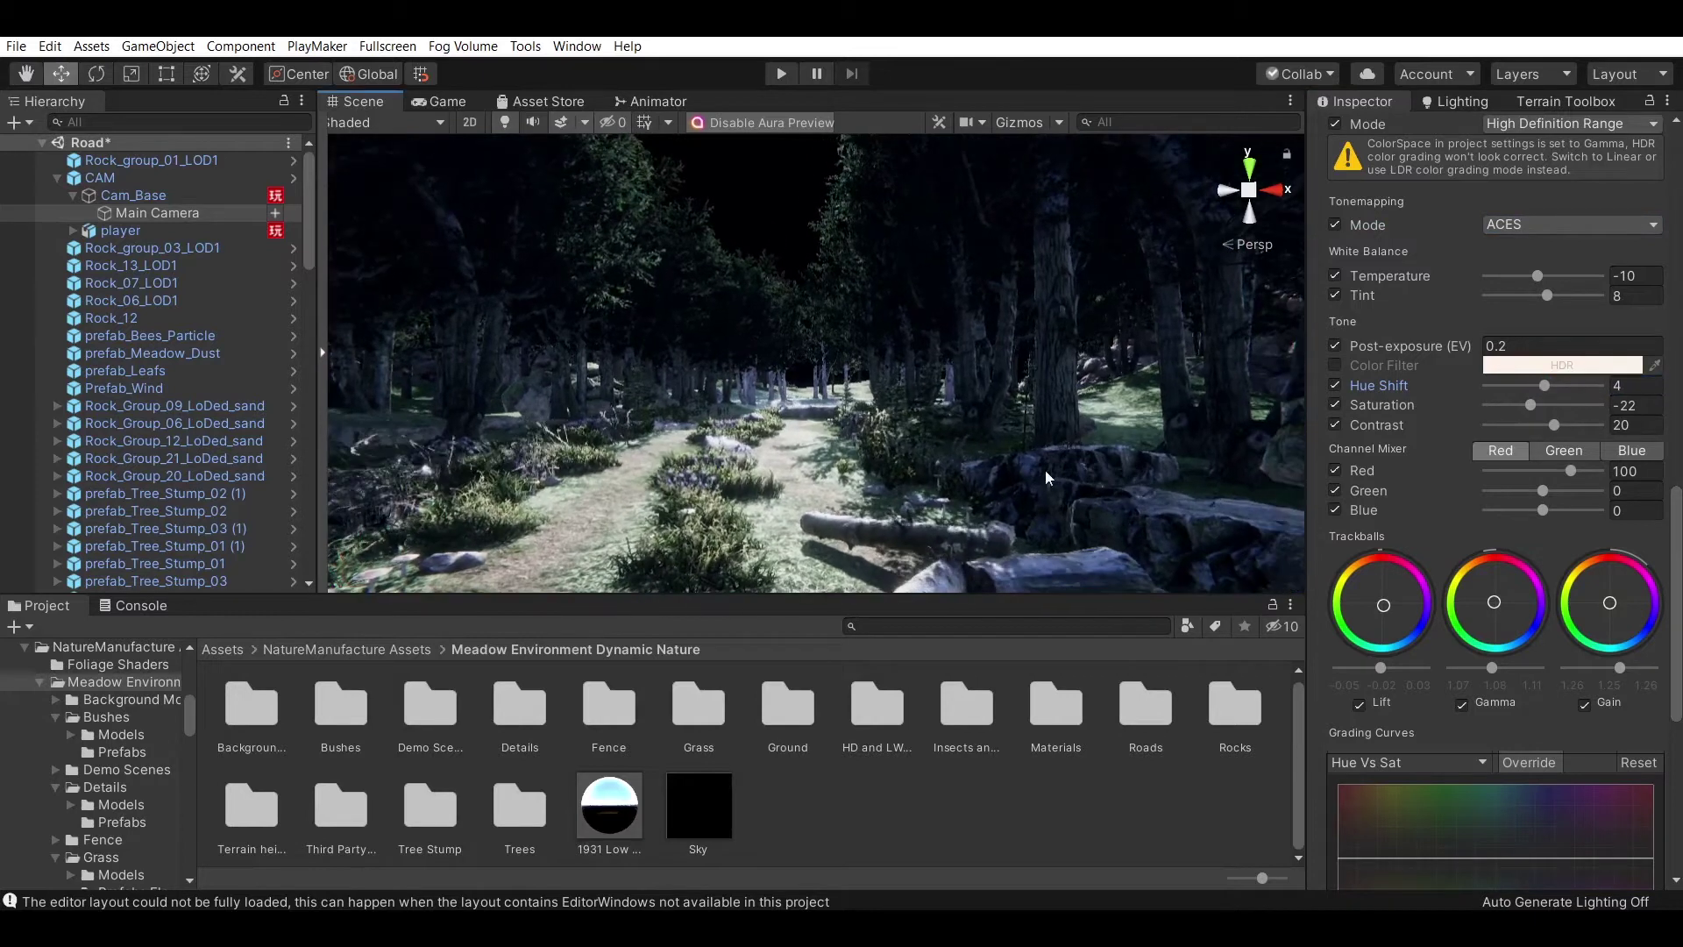
pyautogui.click(322, 352)
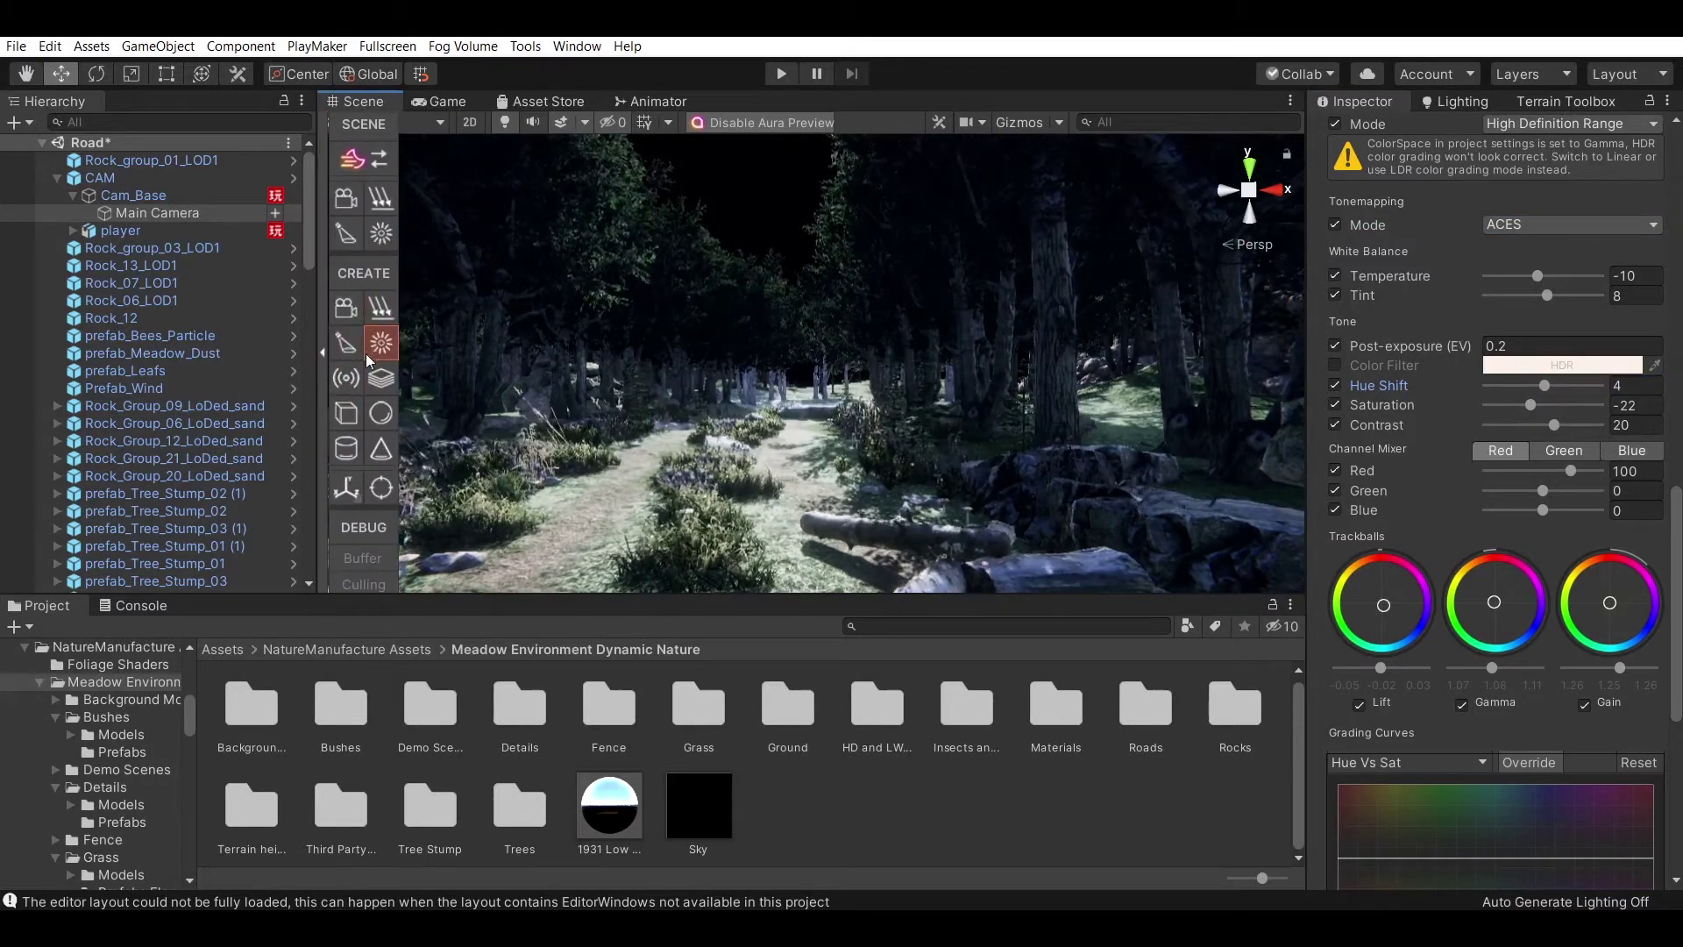
pyautogui.click(577, 45)
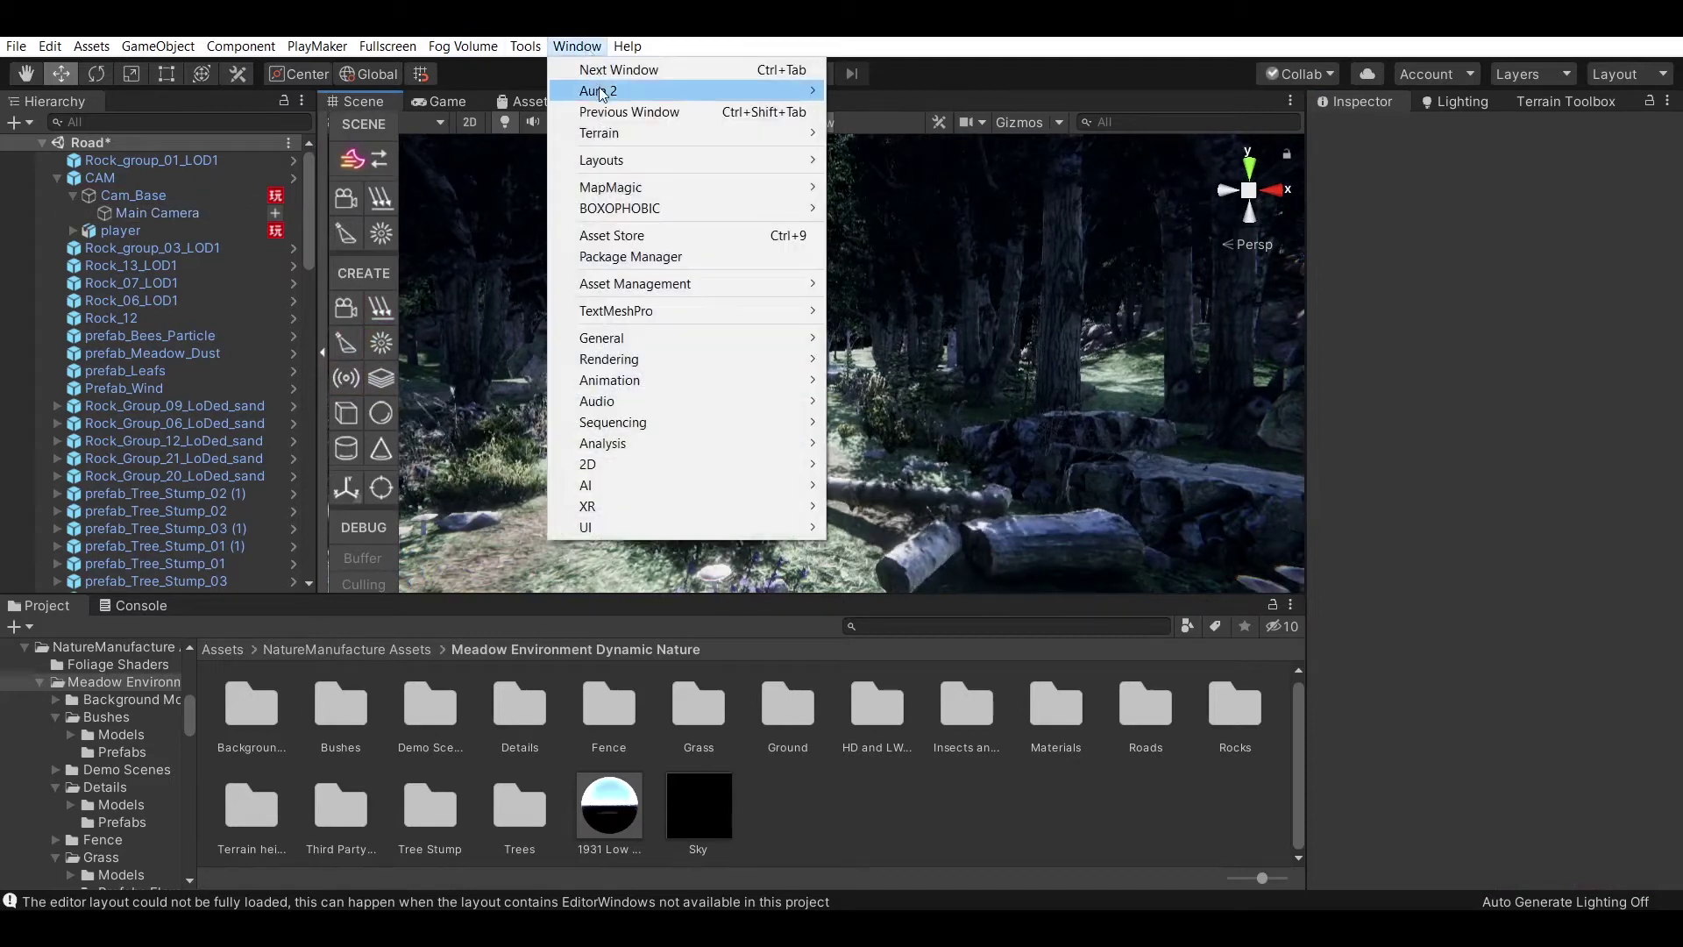
pyautogui.moveTo(603, 93)
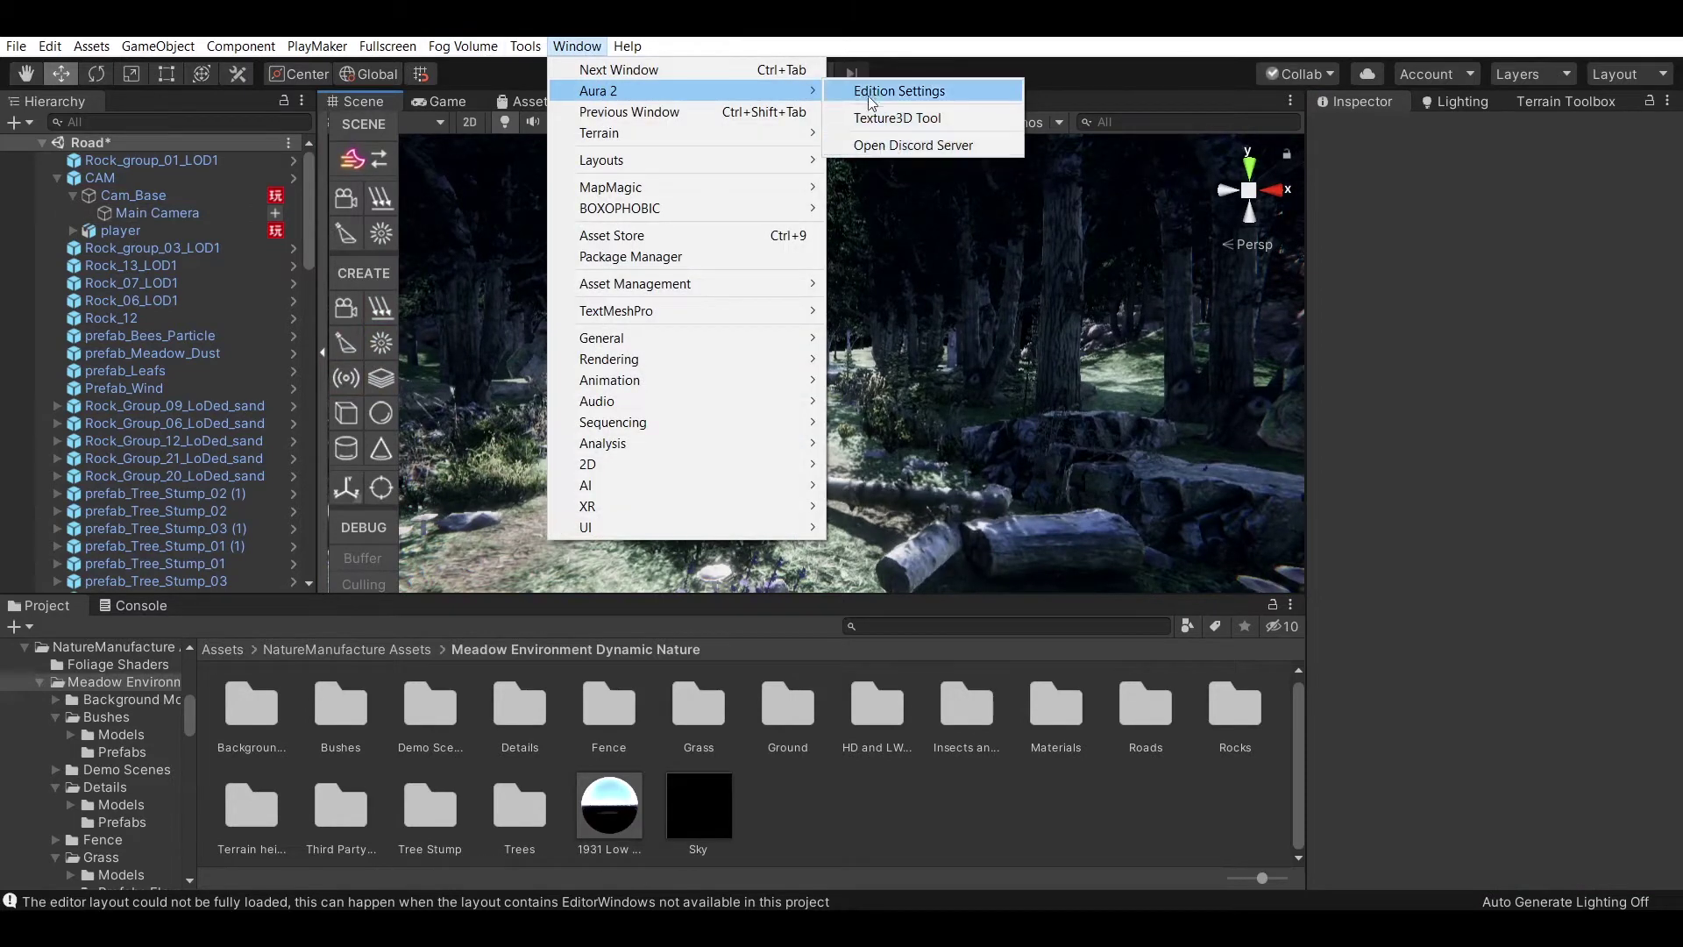
pyautogui.click(873, 102)
pyautogui.scroll(-5, 1292, 419)
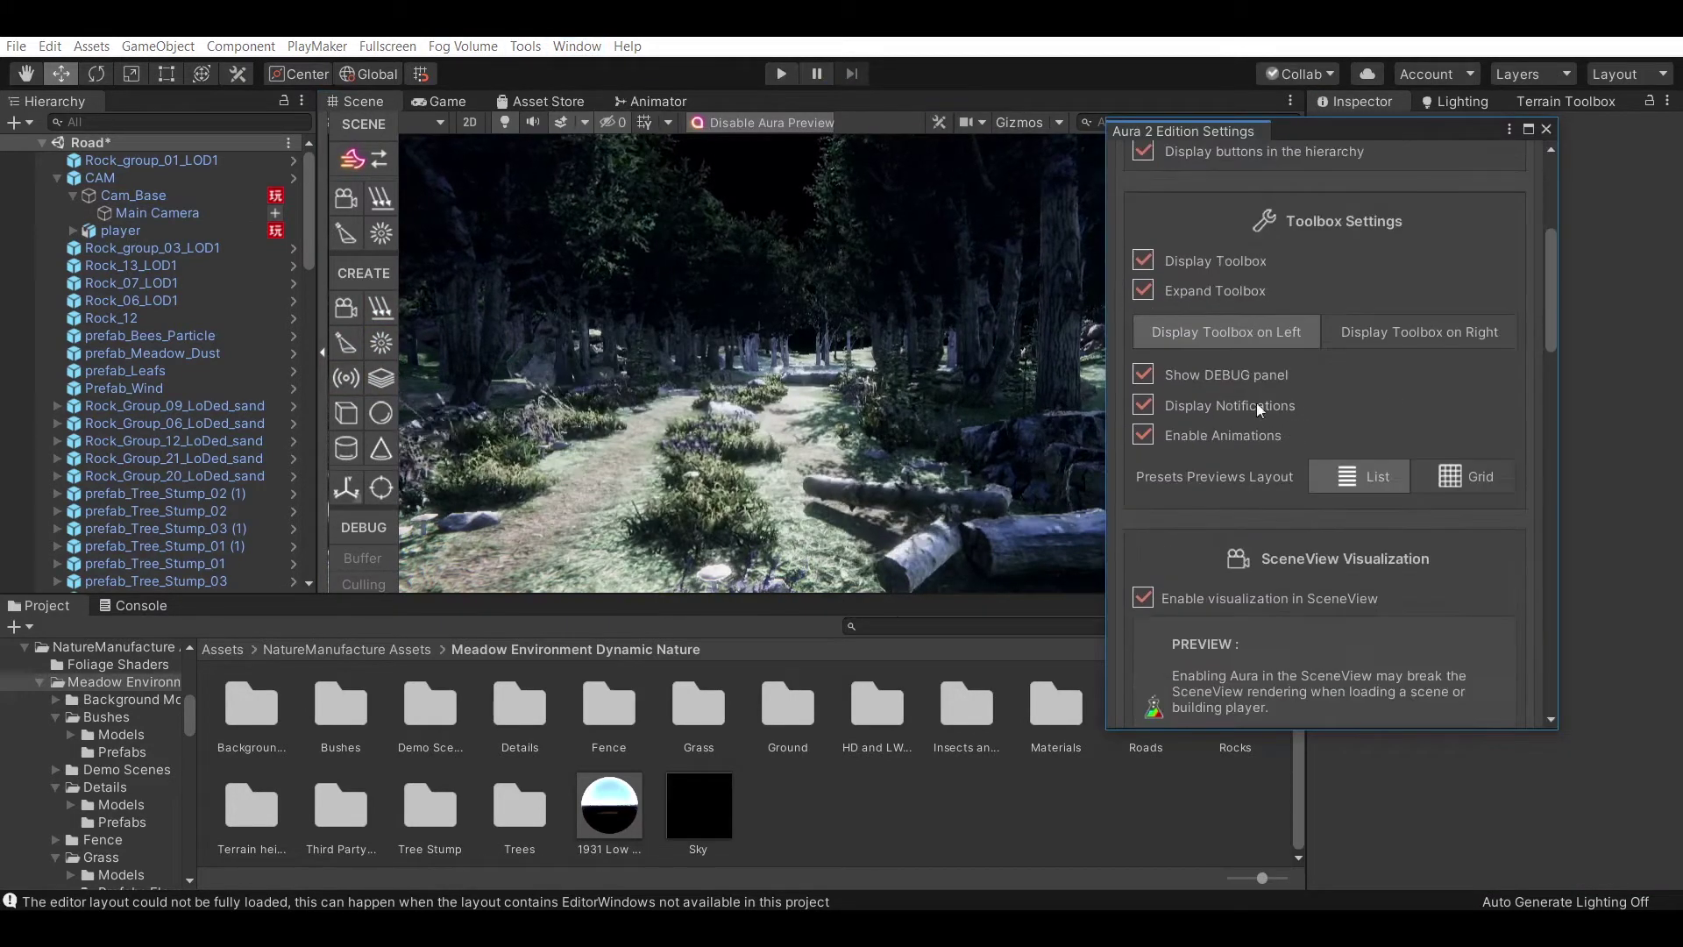
pyautogui.click(1547, 129)
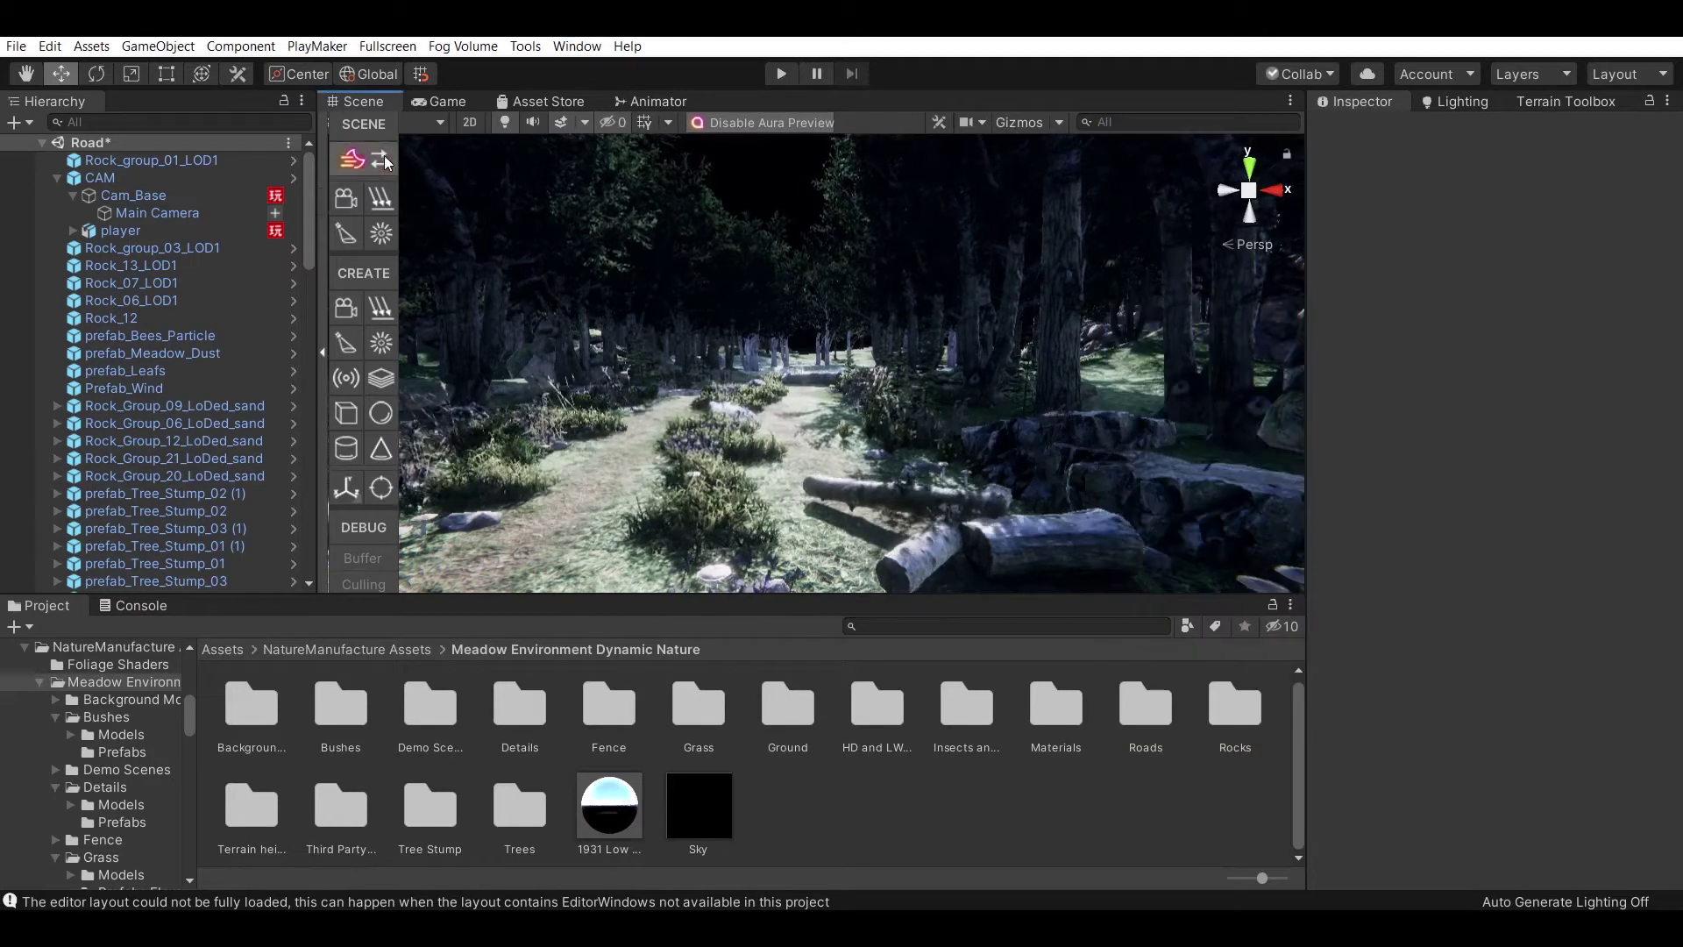
pyautogui.click(383, 160)
pyautogui.scroll(-3, 650, 456)
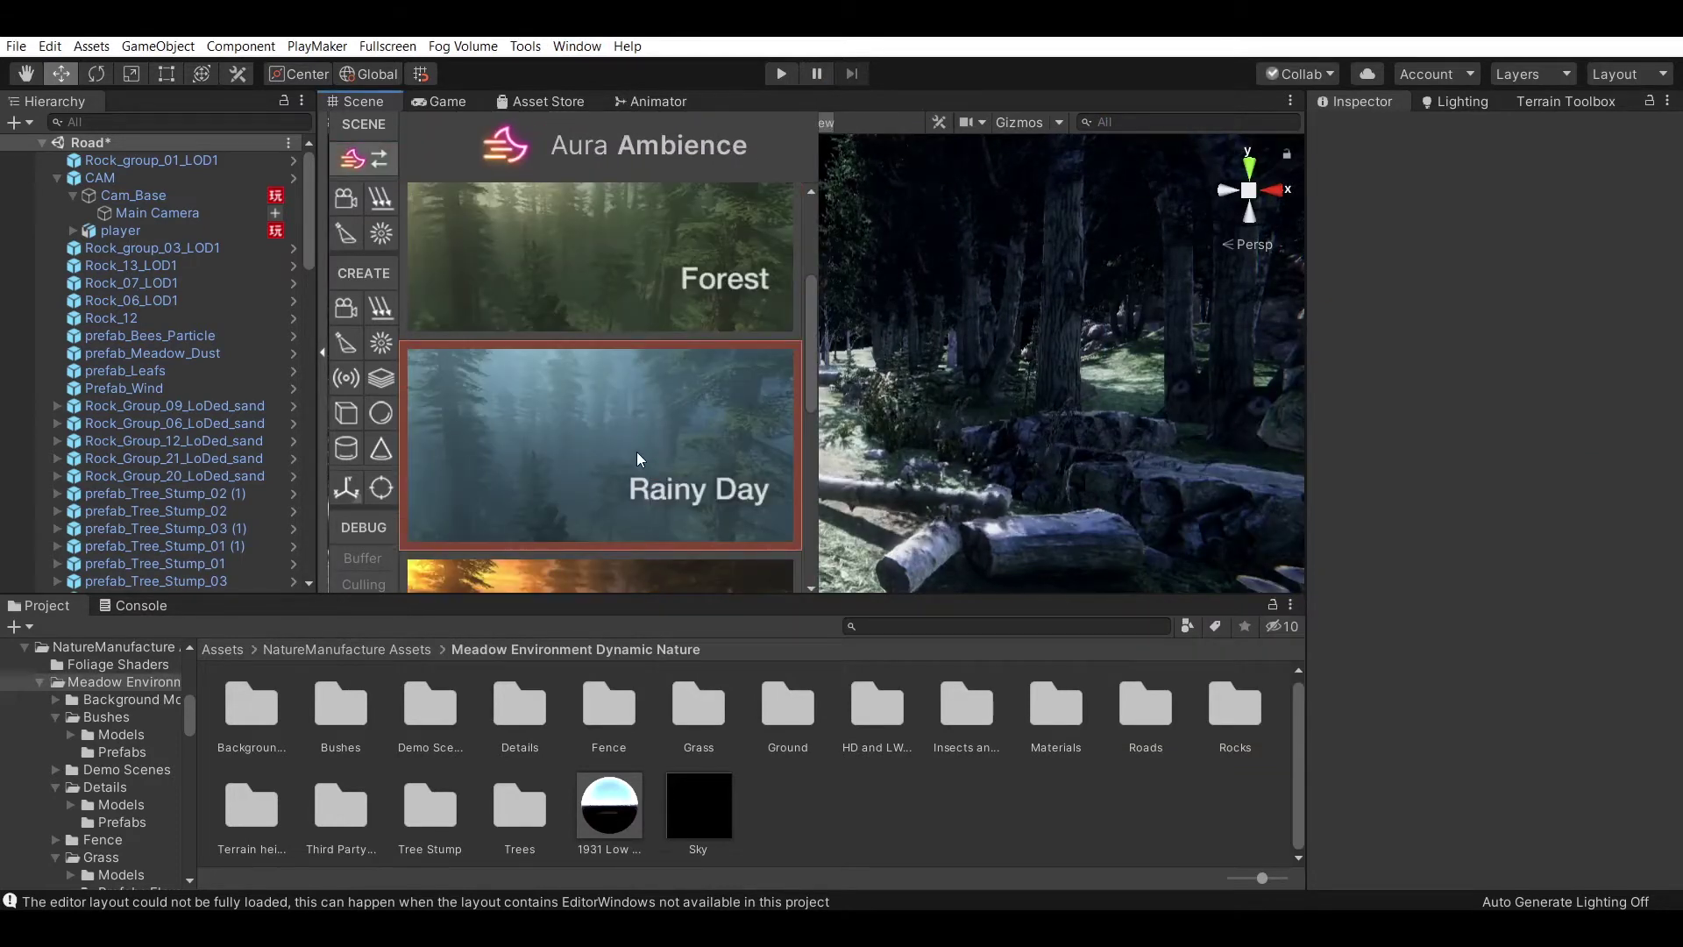
pyautogui.click(644, 462)
pyautogui.keyDown('alt'); pyautogui.moveTo(898, 382); pyautogui.dragTo(901, 364); pyautogui.keyUp('alt')
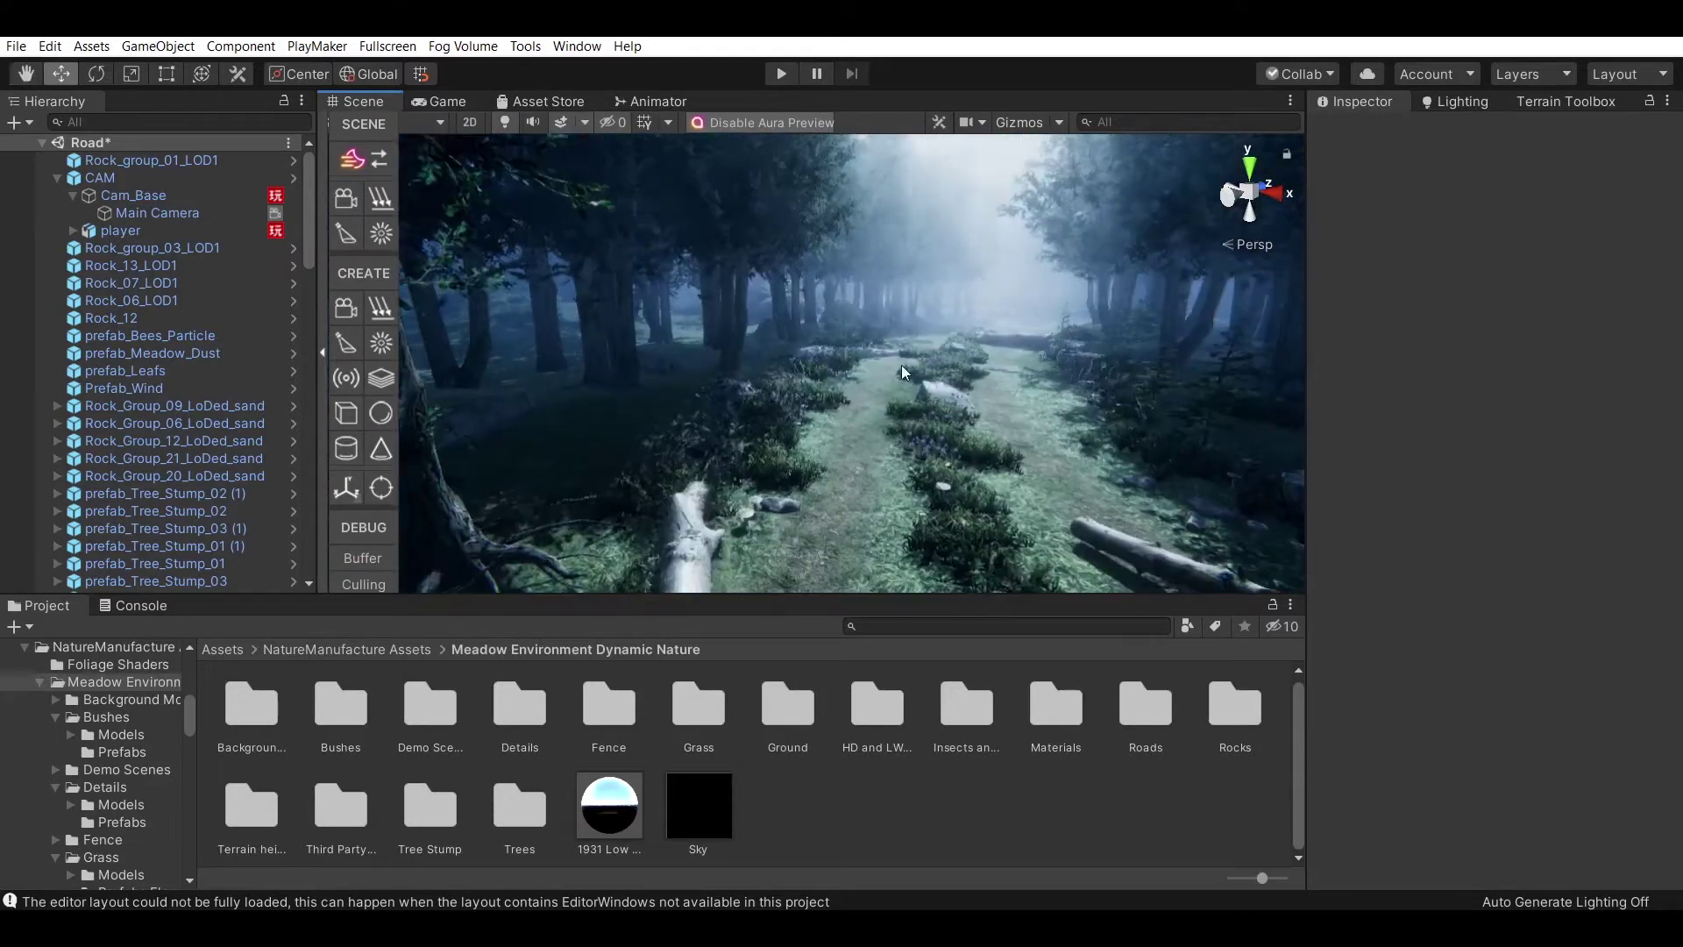
pyautogui.click(167, 124)
# Find the Directional Light with the 'dir' search and rotate it to X 29.6, Y -174.2.
pyautogui.write('di')
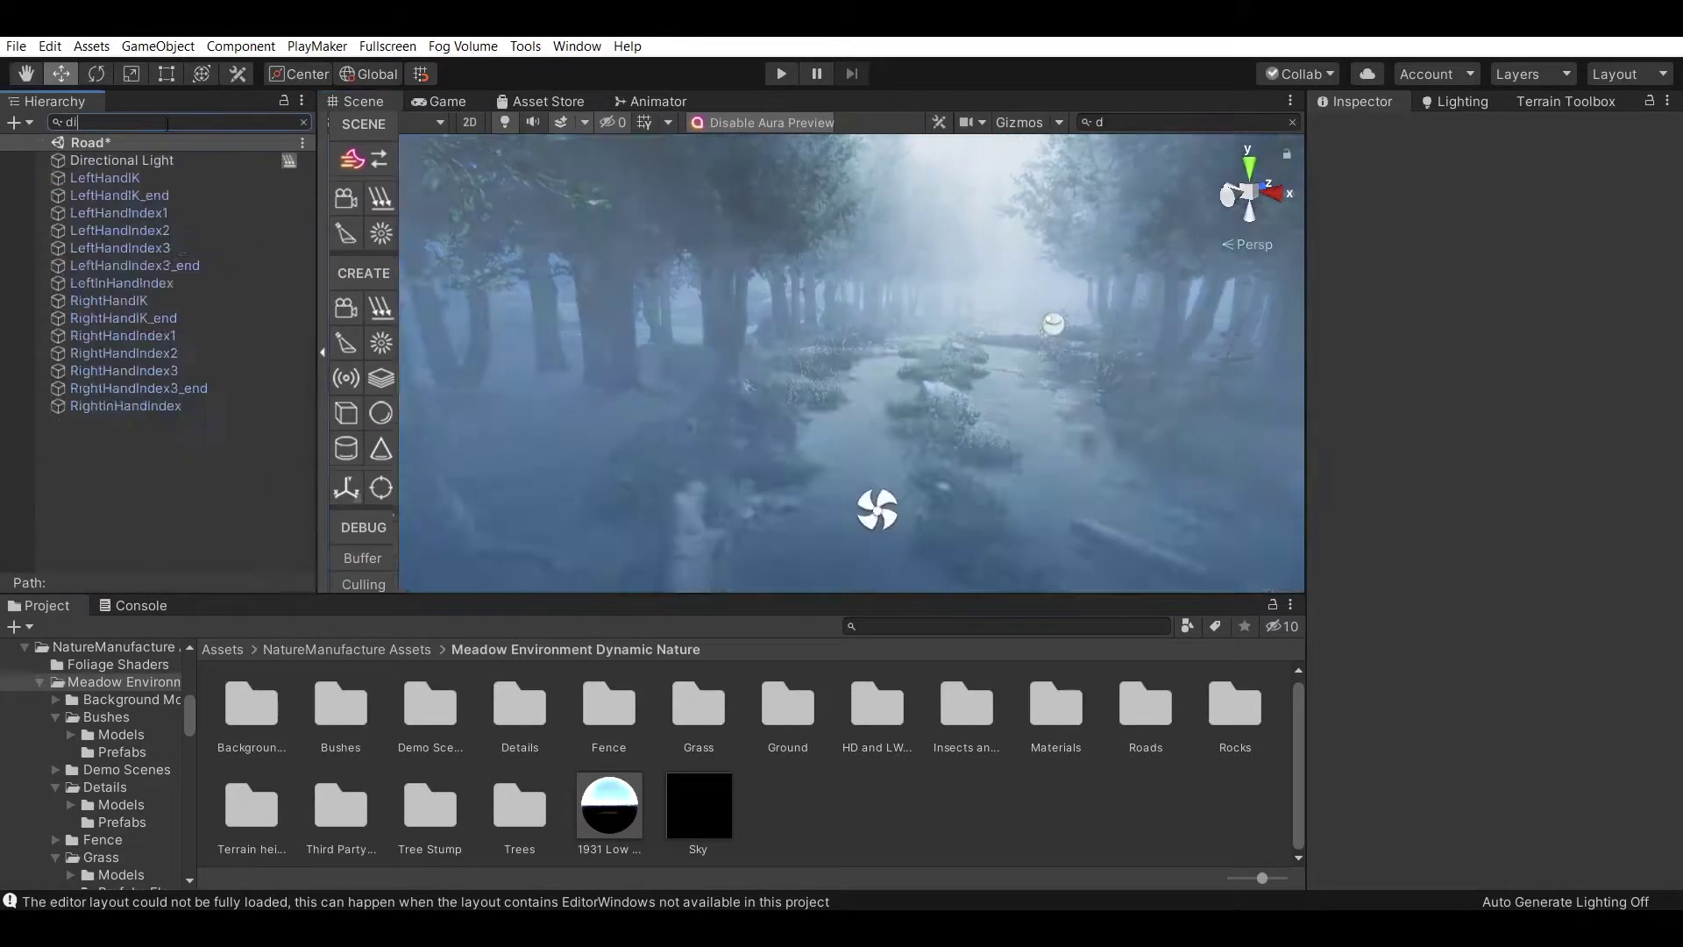
pyautogui.write('r')
pyautogui.click(132, 160)
pyautogui.click(303, 122)
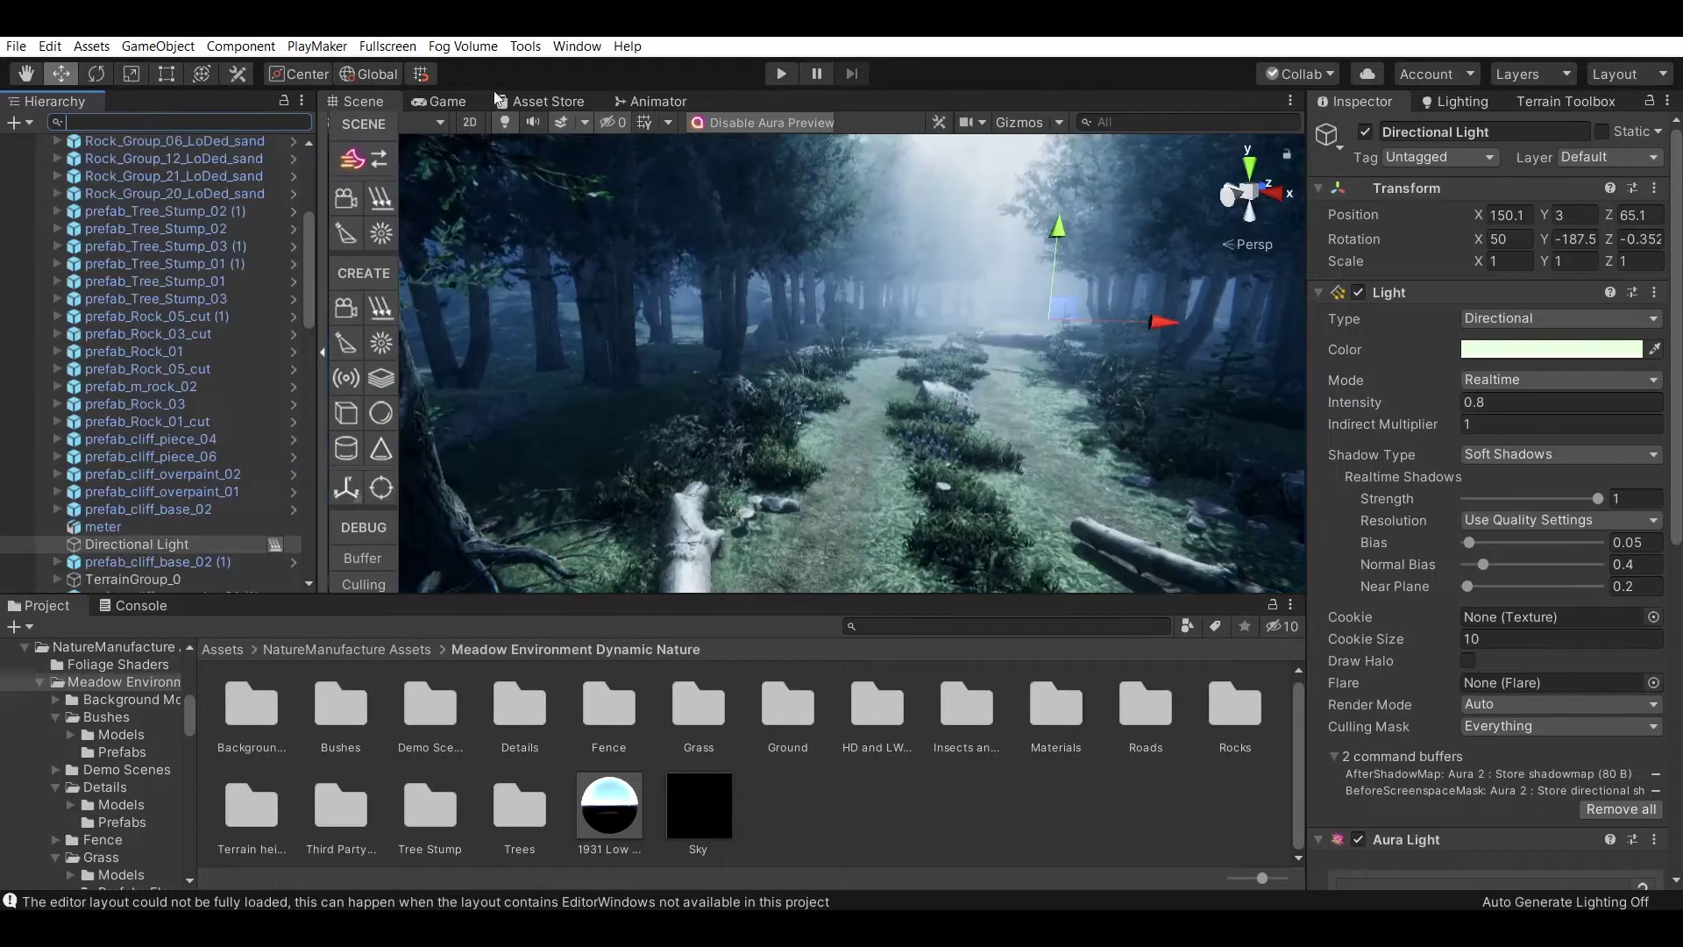
pyautogui.click(443, 101)
pyautogui.moveTo(1480, 242); pyautogui.dragTo(1569, 245)
pyautogui.hotkey('ctrl', 'z')
pyautogui.hotkey('ctrl', '1')
pyautogui.moveTo(1479, 239); pyautogui.dragTo(1390, 249)
pyautogui.moveTo(1544, 239)
pyautogui.mouseDown()
pyautogui.moveTo(1636, 262)
pyautogui.moveTo(1620, 260)
pyautogui.mouseUp()
# Set the Directional Light's intensity to 0.7.
pyautogui.click(1482, 403)
pyautogui.write('65')
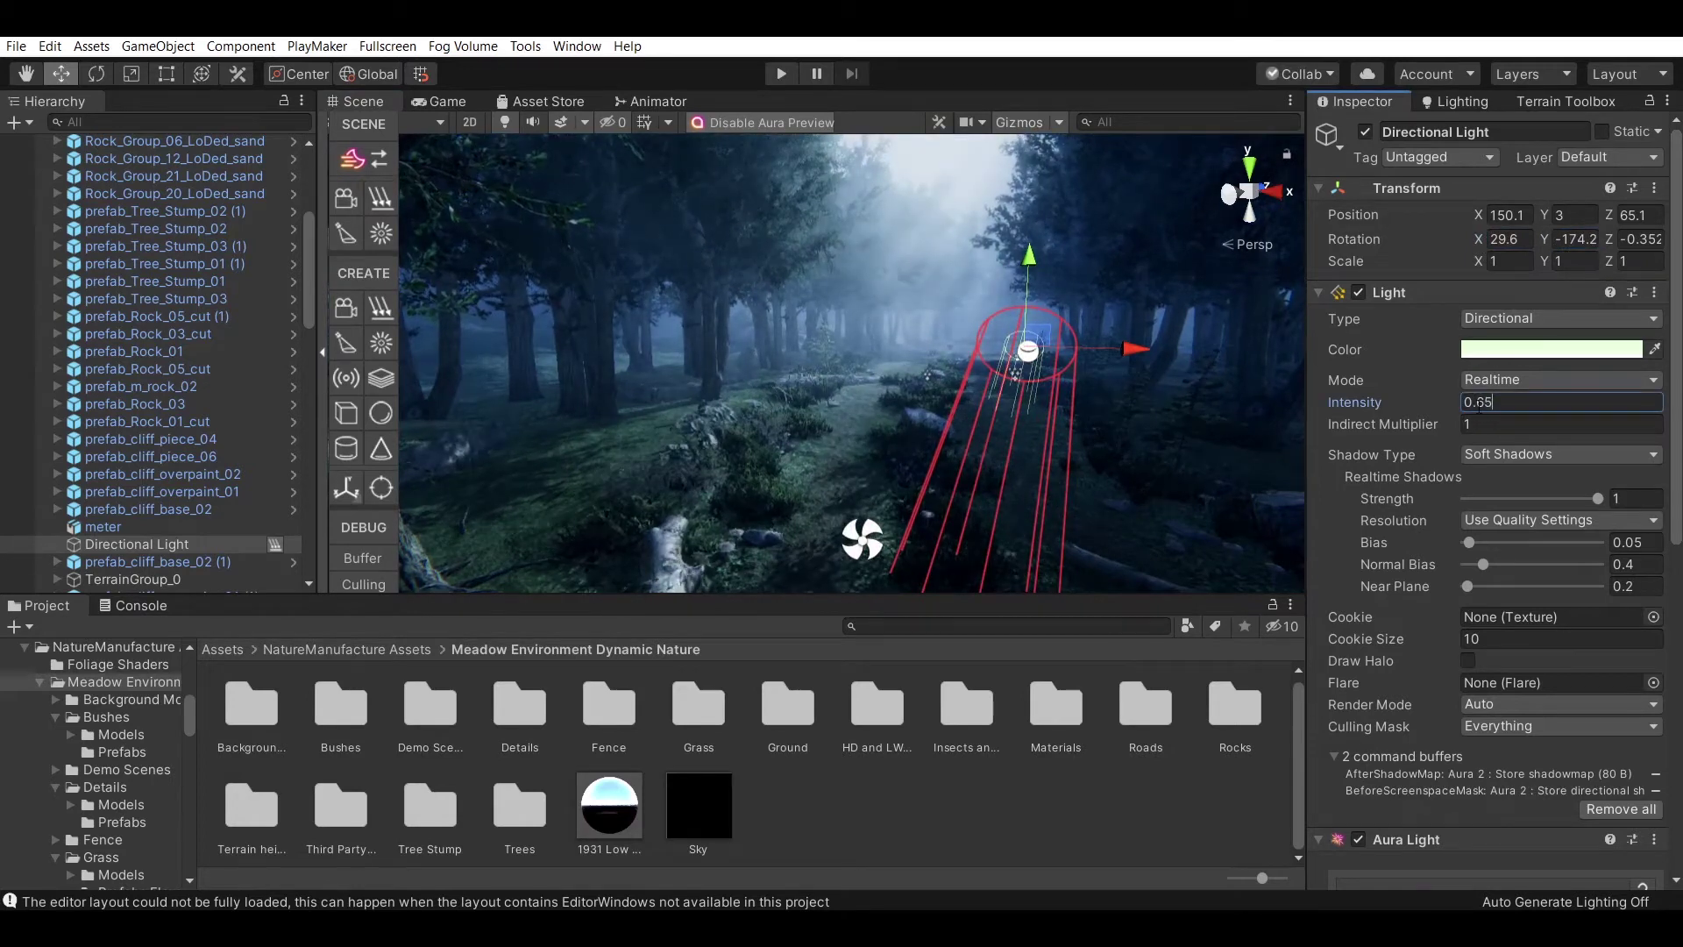
pyautogui.hotkey('ctrl', '2')
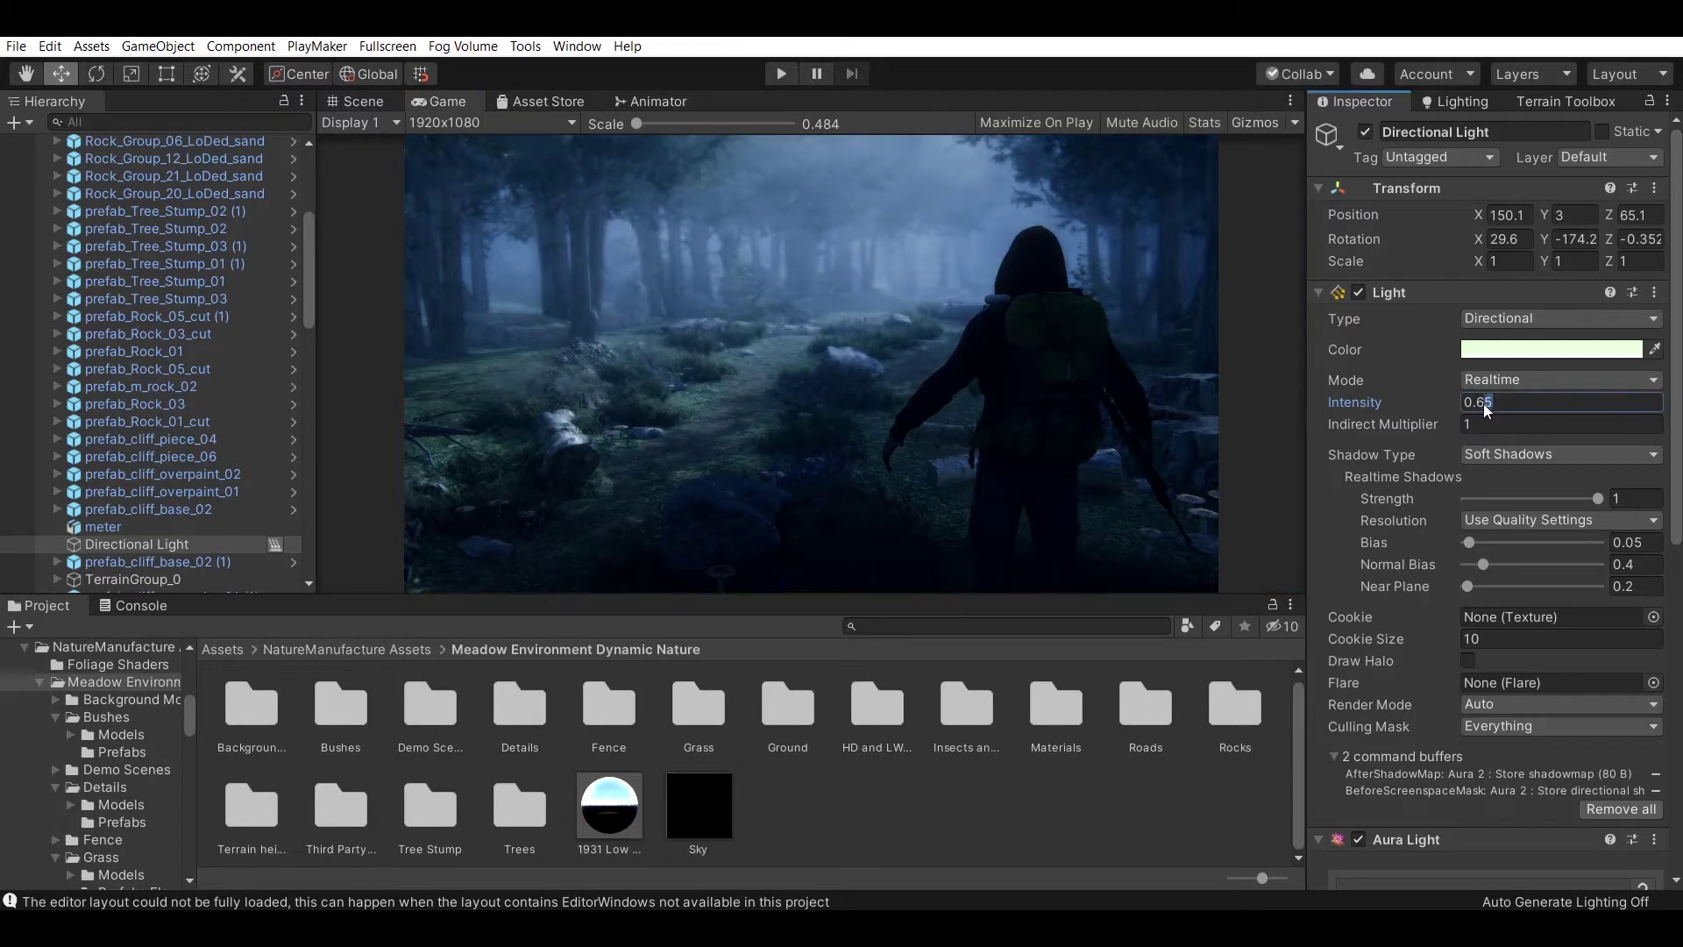
pyautogui.press('BackSpace')
pyautogui.press('BackSpace')
pyautogui.write('7')
# Try pale blue and peach light colours, then keep the light's original pale tint.
pyautogui.click(356, 109)
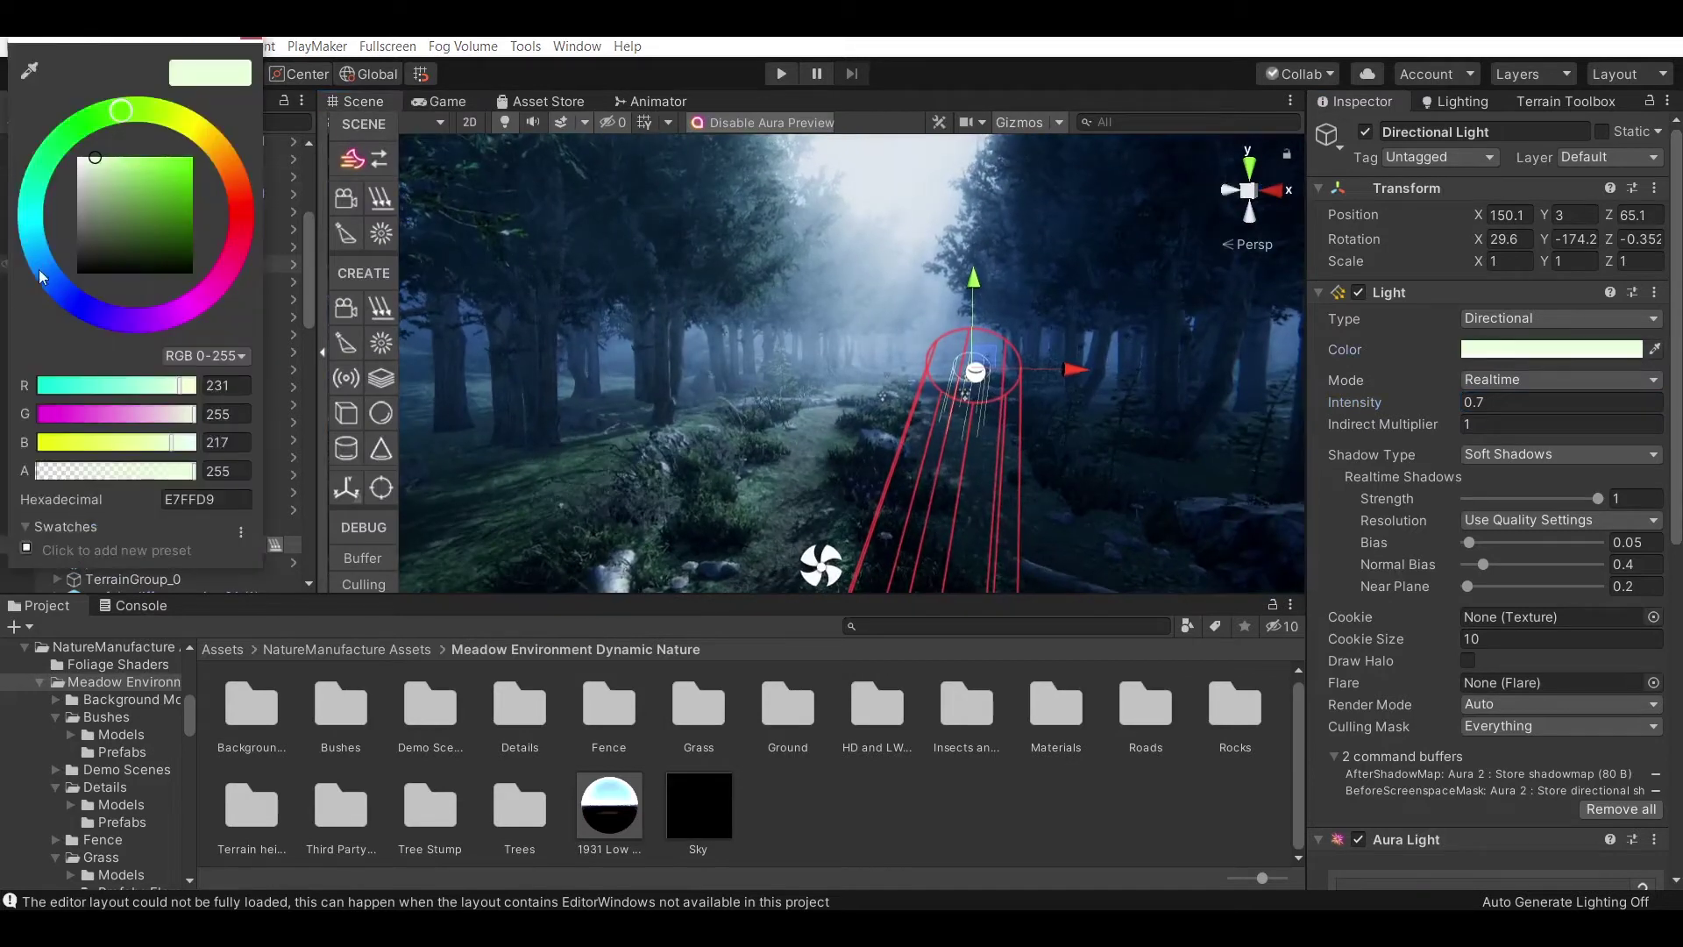
pyautogui.click(39, 262)
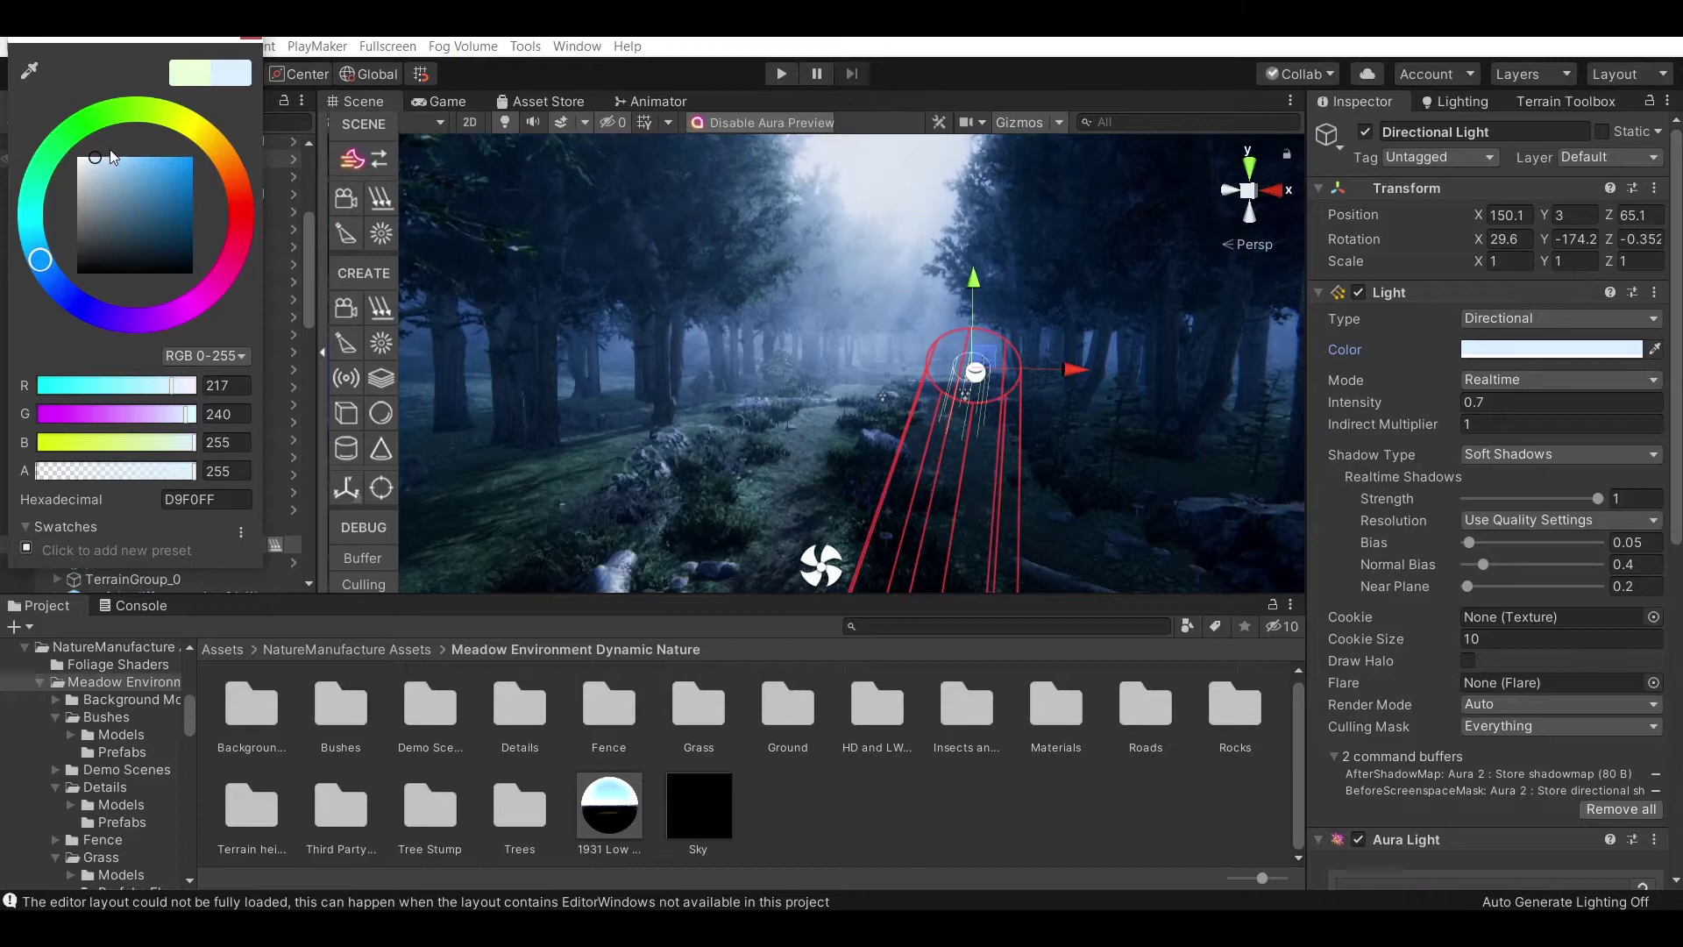
pyautogui.click(459, 105)
pyautogui.click(1568, 352)
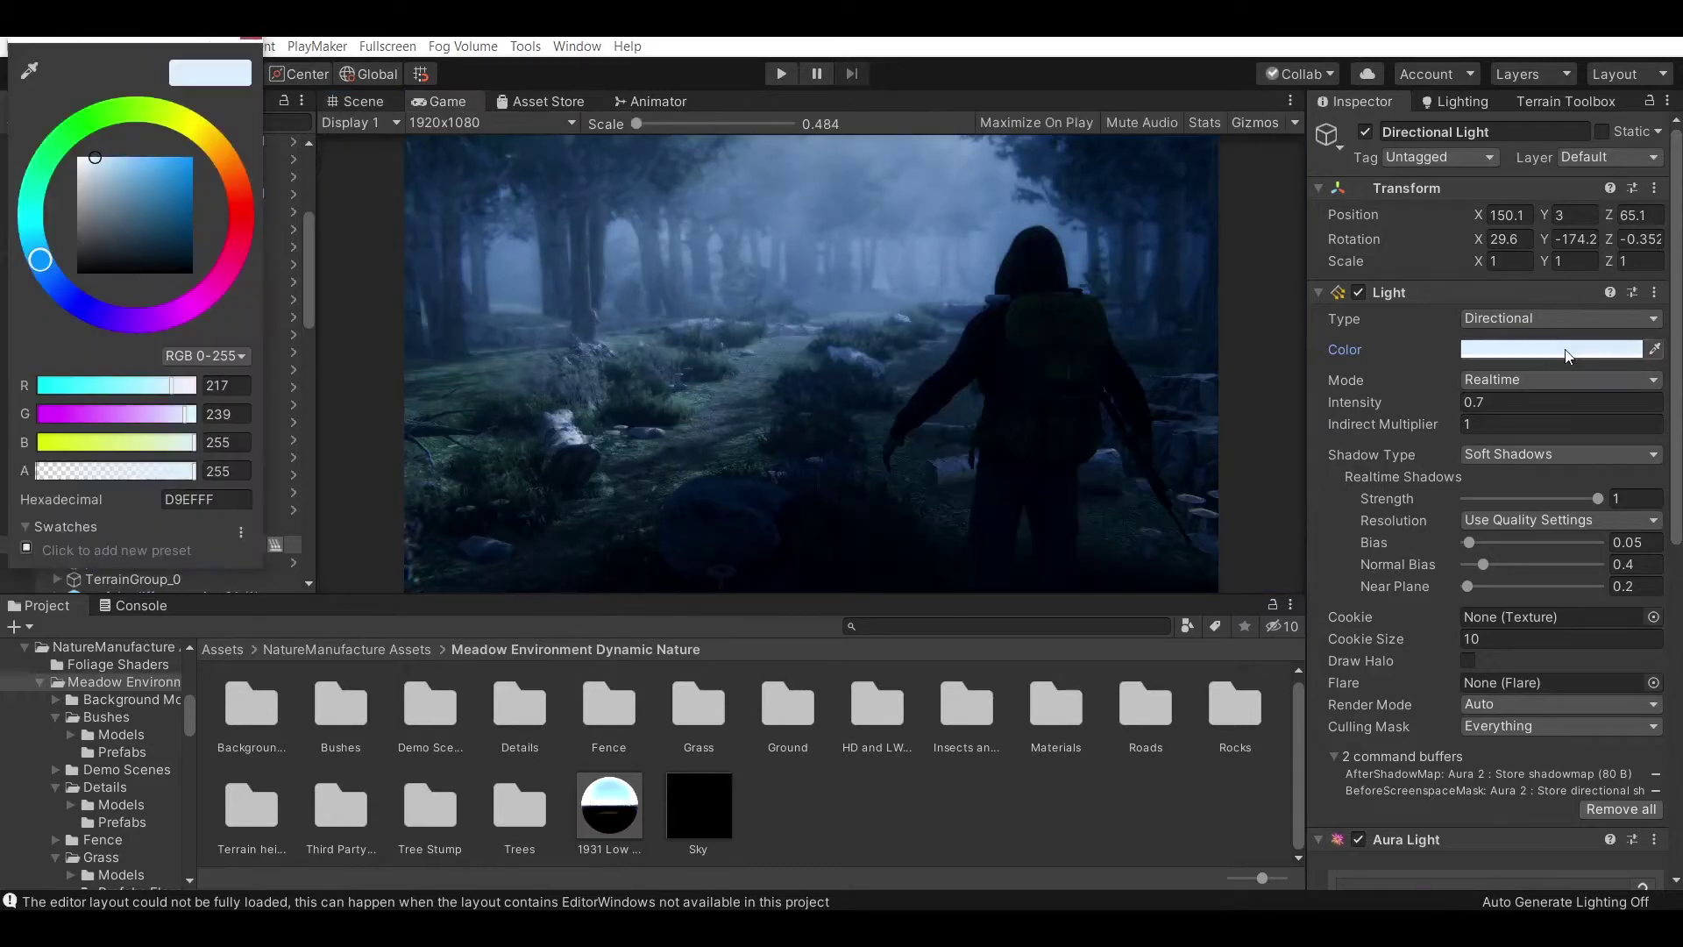
pyautogui.click(210, 152)
pyautogui.click(270, 45)
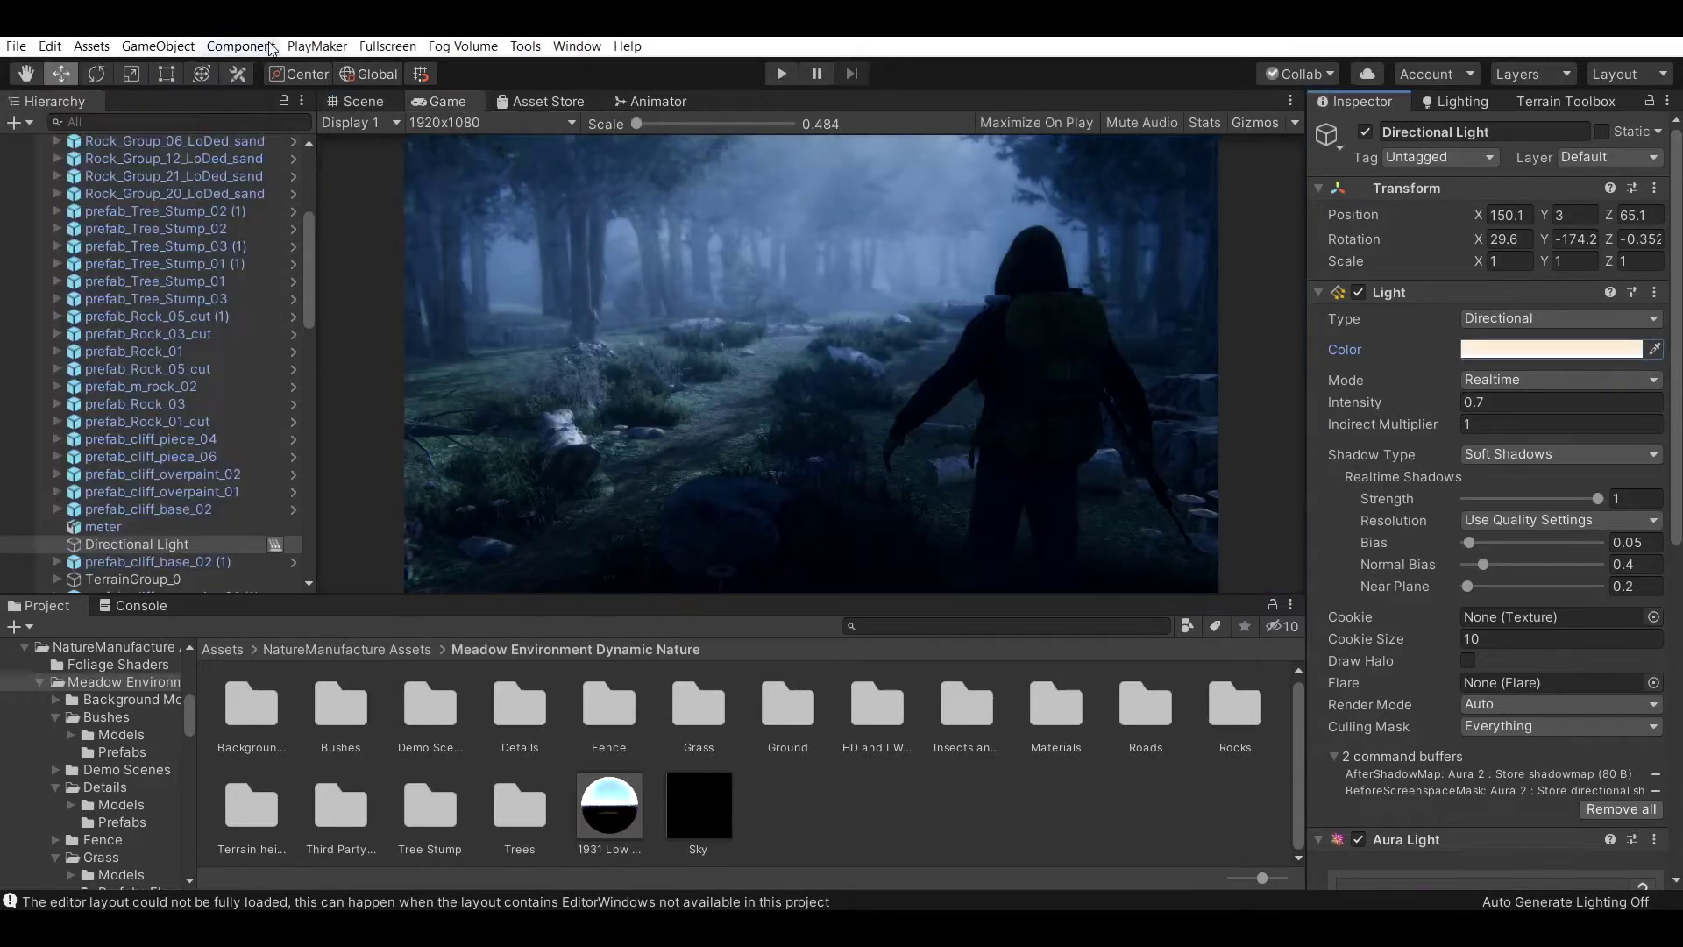
pyautogui.click(399, 103)
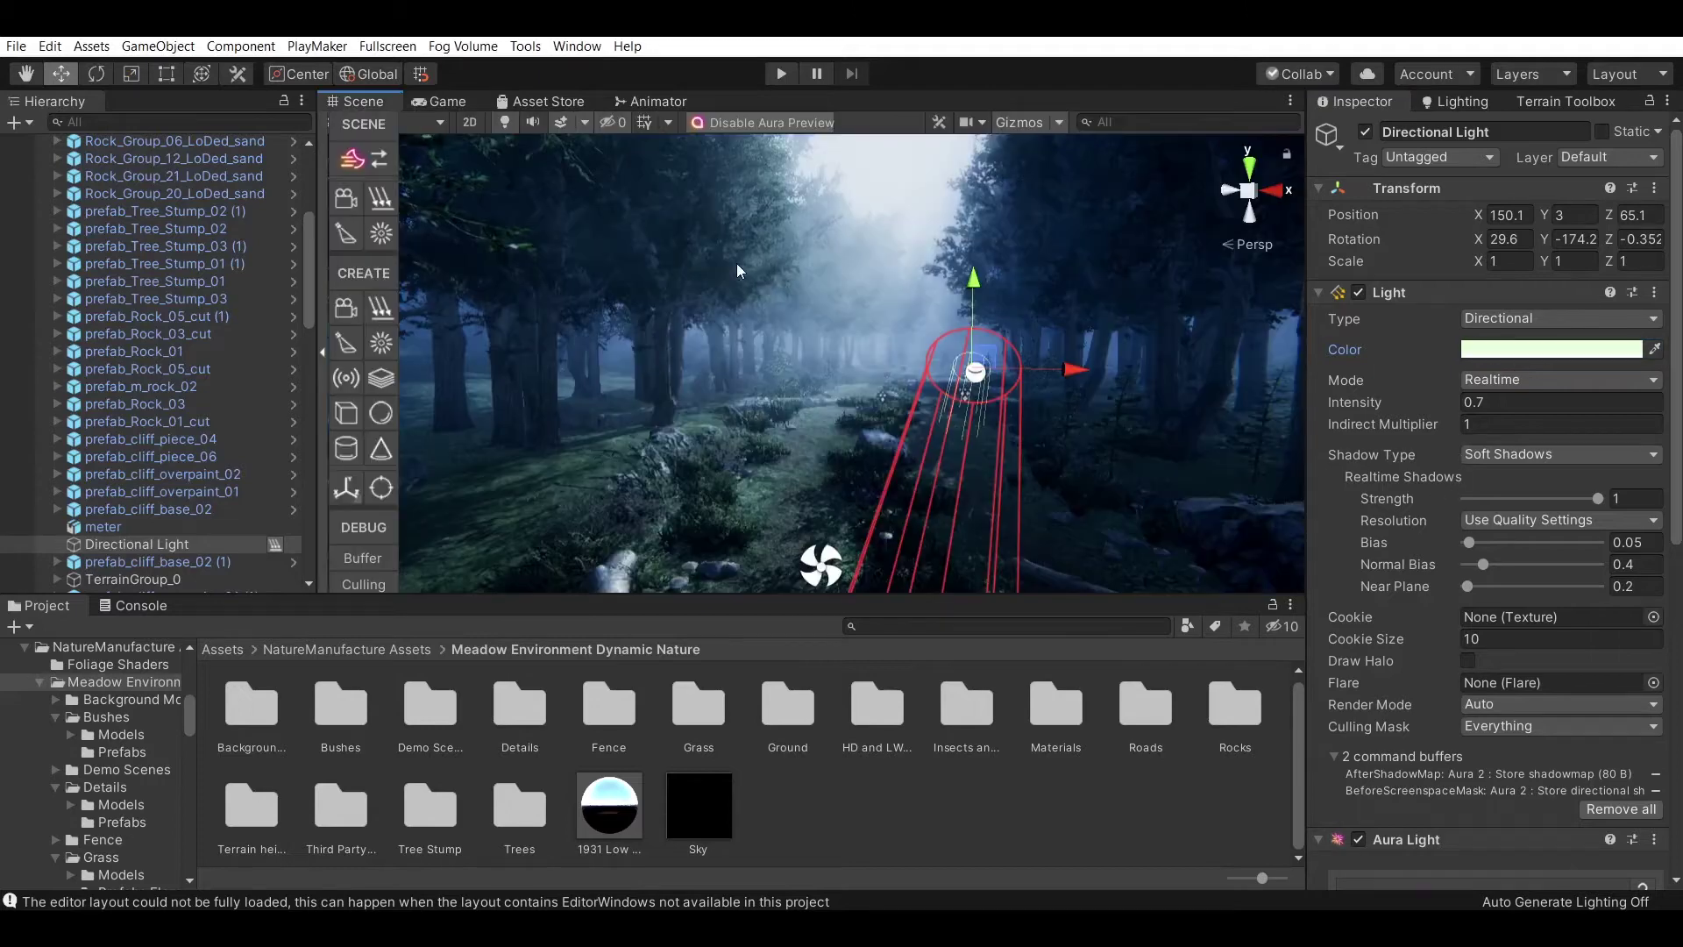
pyautogui.scroll(5, 885, 204)
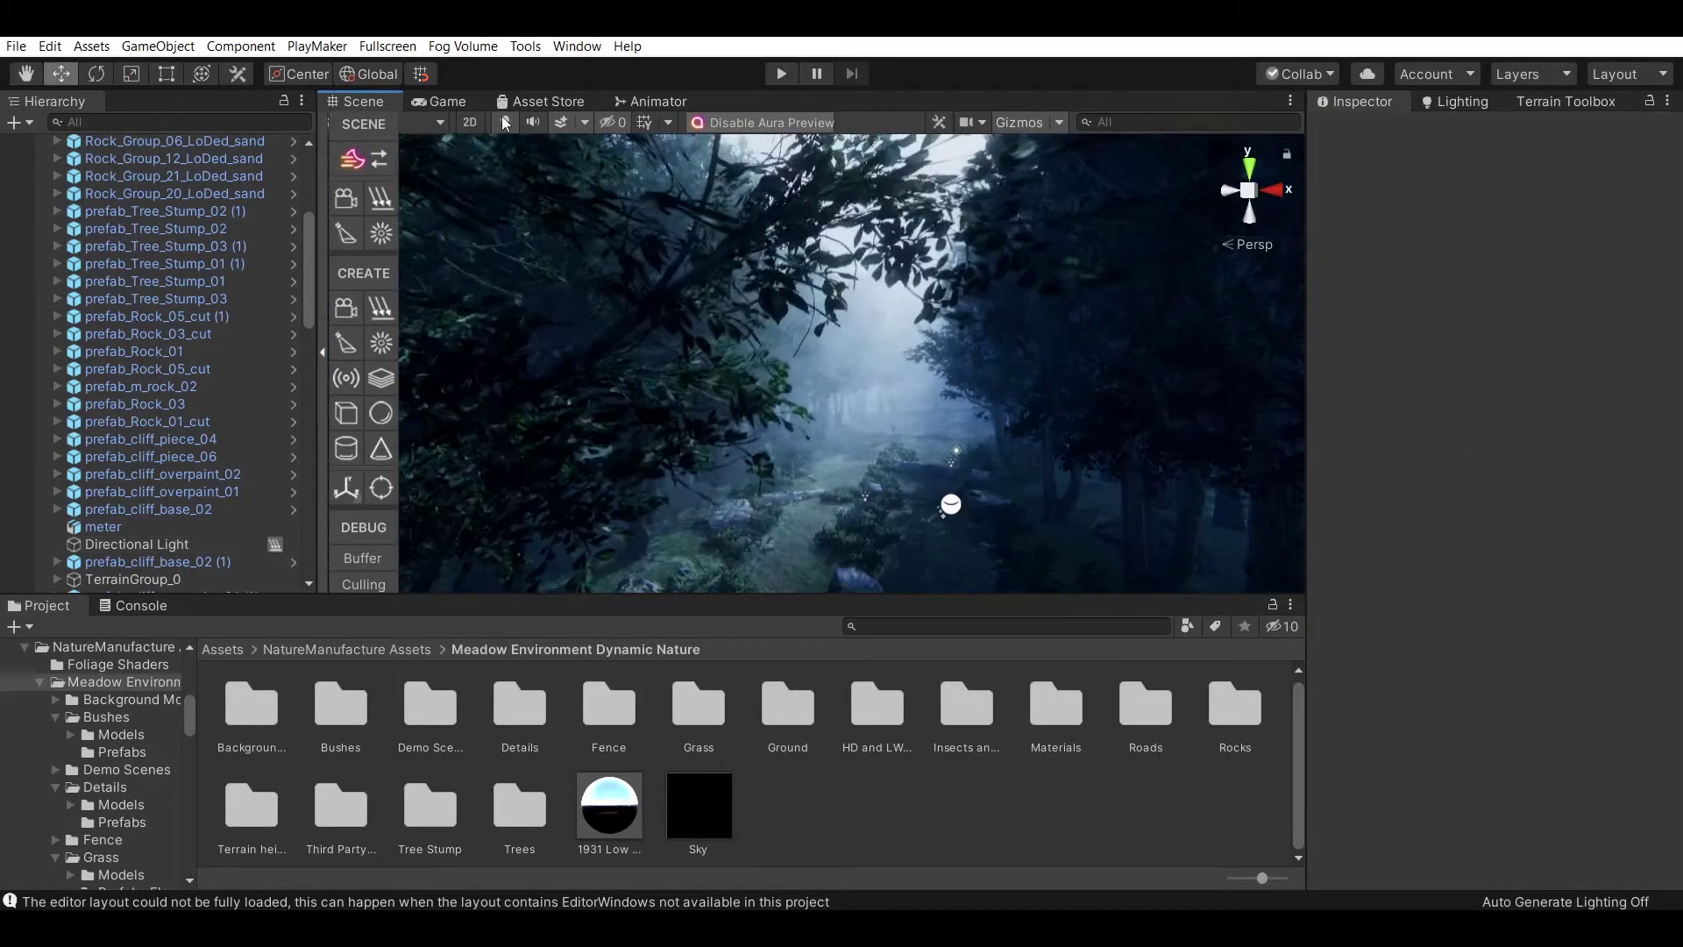
# Orbit over the forest floor, select the Road terrain, and return to a level view.
pyautogui.moveTo(893, 202)
pyautogui.mouseDown(button='right')
pyautogui.moveTo(745, 188)
pyautogui.moveTo(832, 328)
pyautogui.mouseUp(button='right')
pyautogui.press('w')
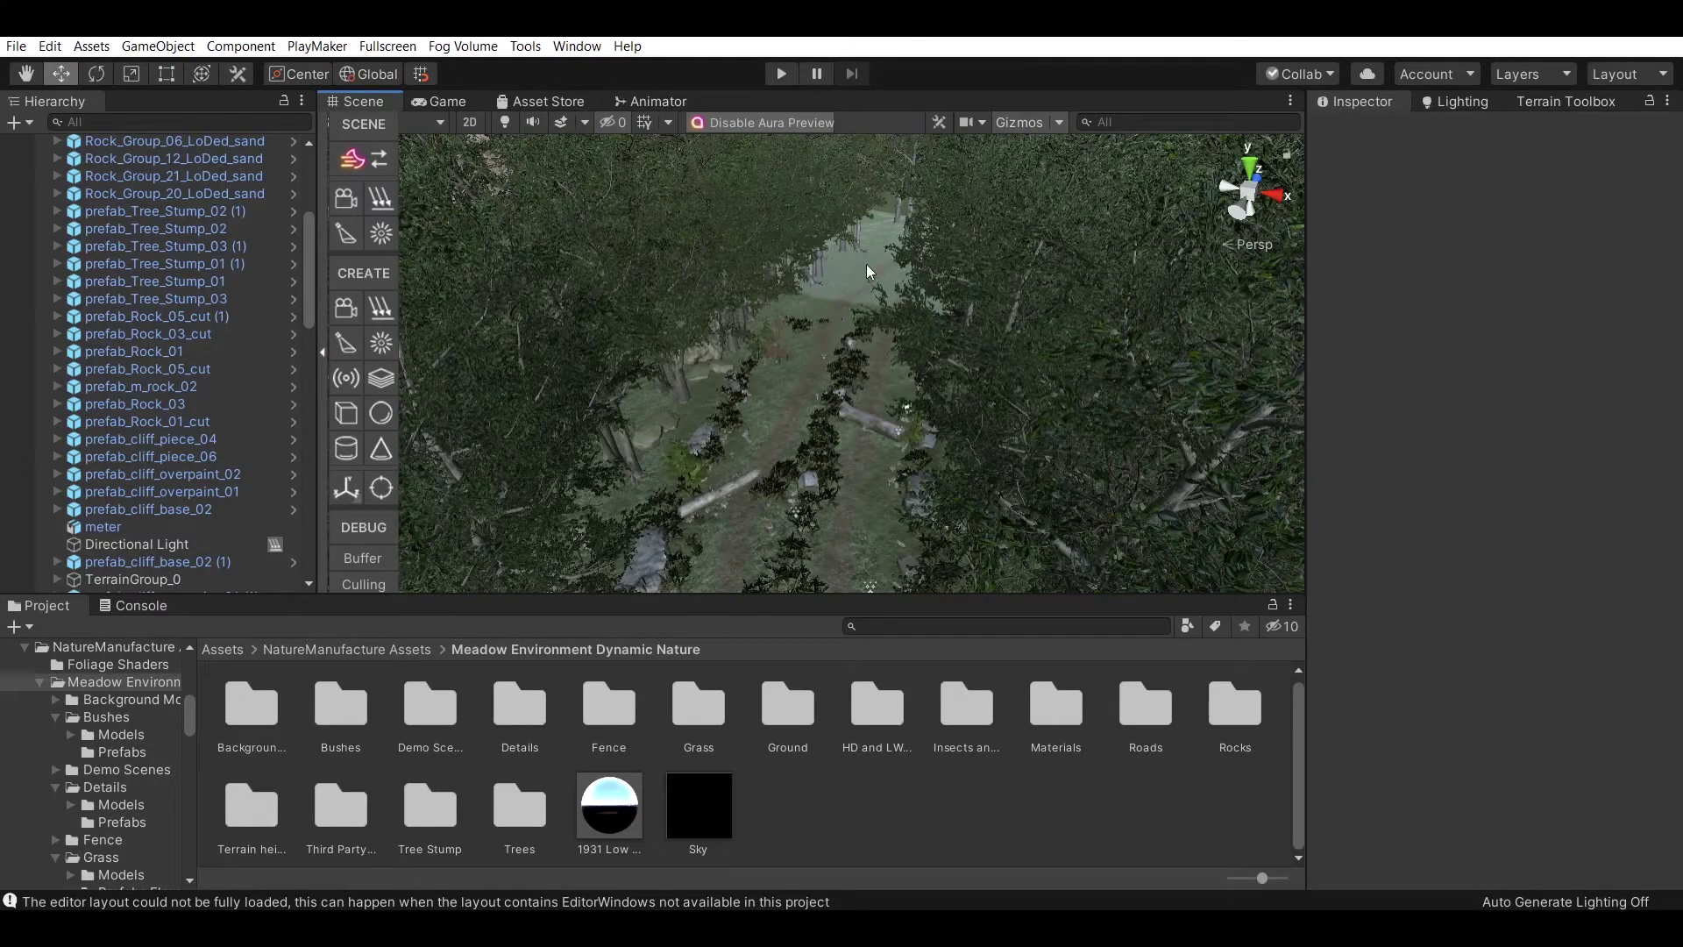
pyautogui.click(885, 213)
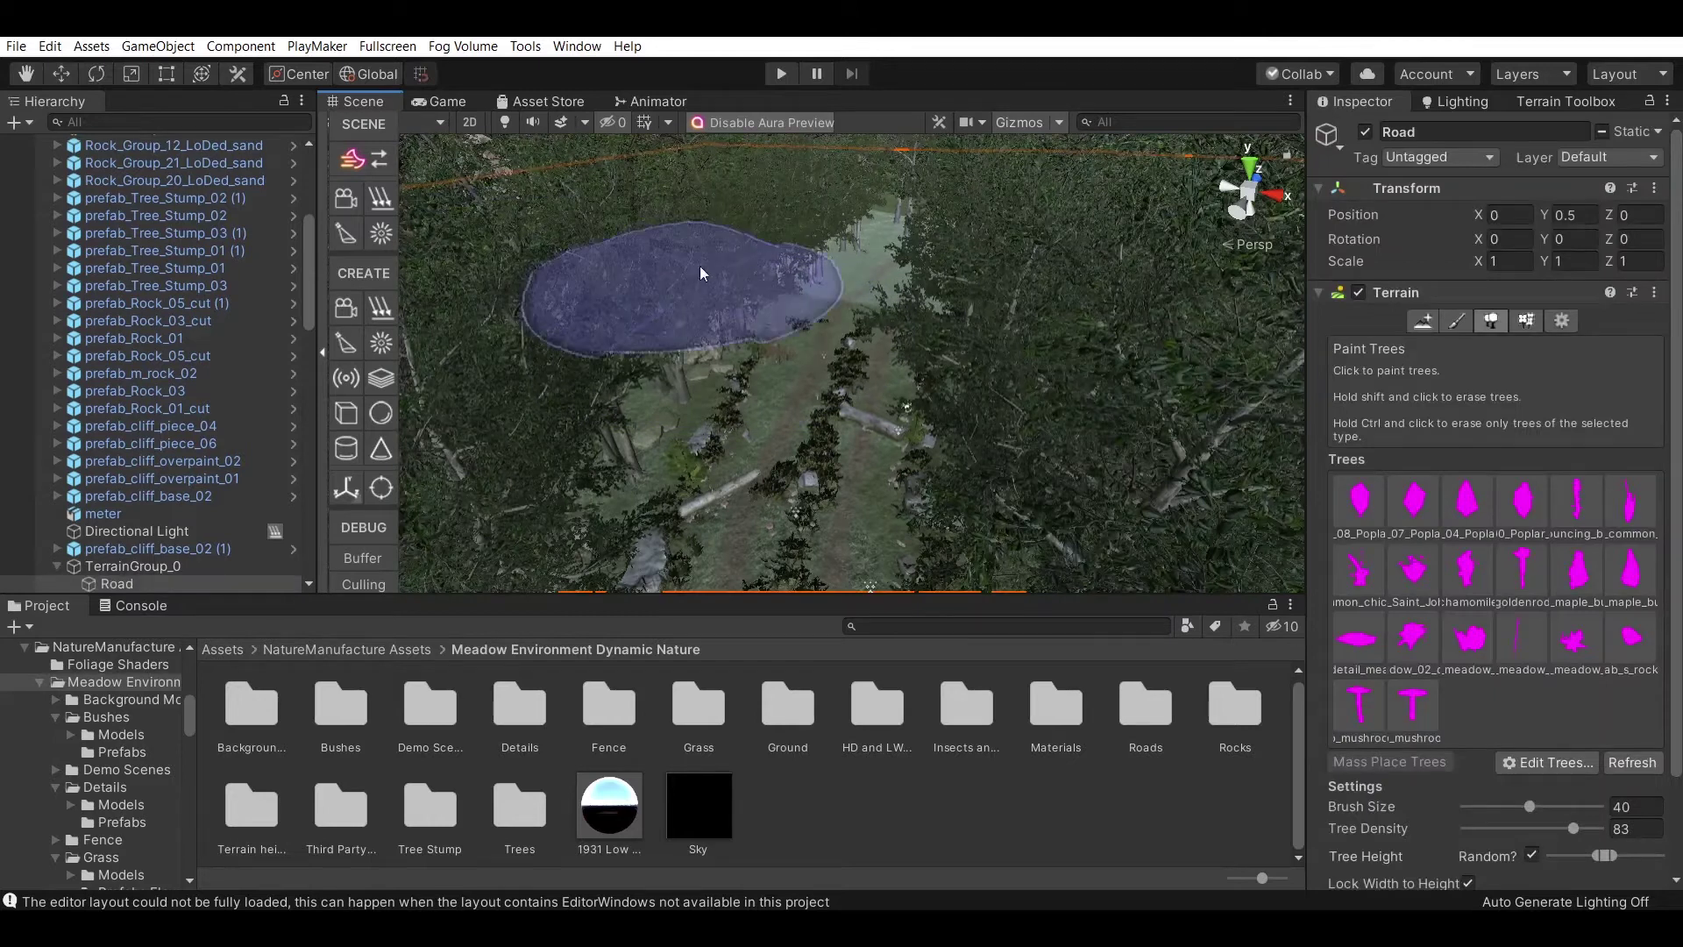
pyautogui.moveTo(660, 266); pyautogui.dragTo(915, 170, button='right')
pyautogui.click(505, 121)
# Select the Main Camera and compare Bloom, Ambient Occlusion and ACES Tonemapping by toggling each off and on.
pyautogui.click(434, 98)
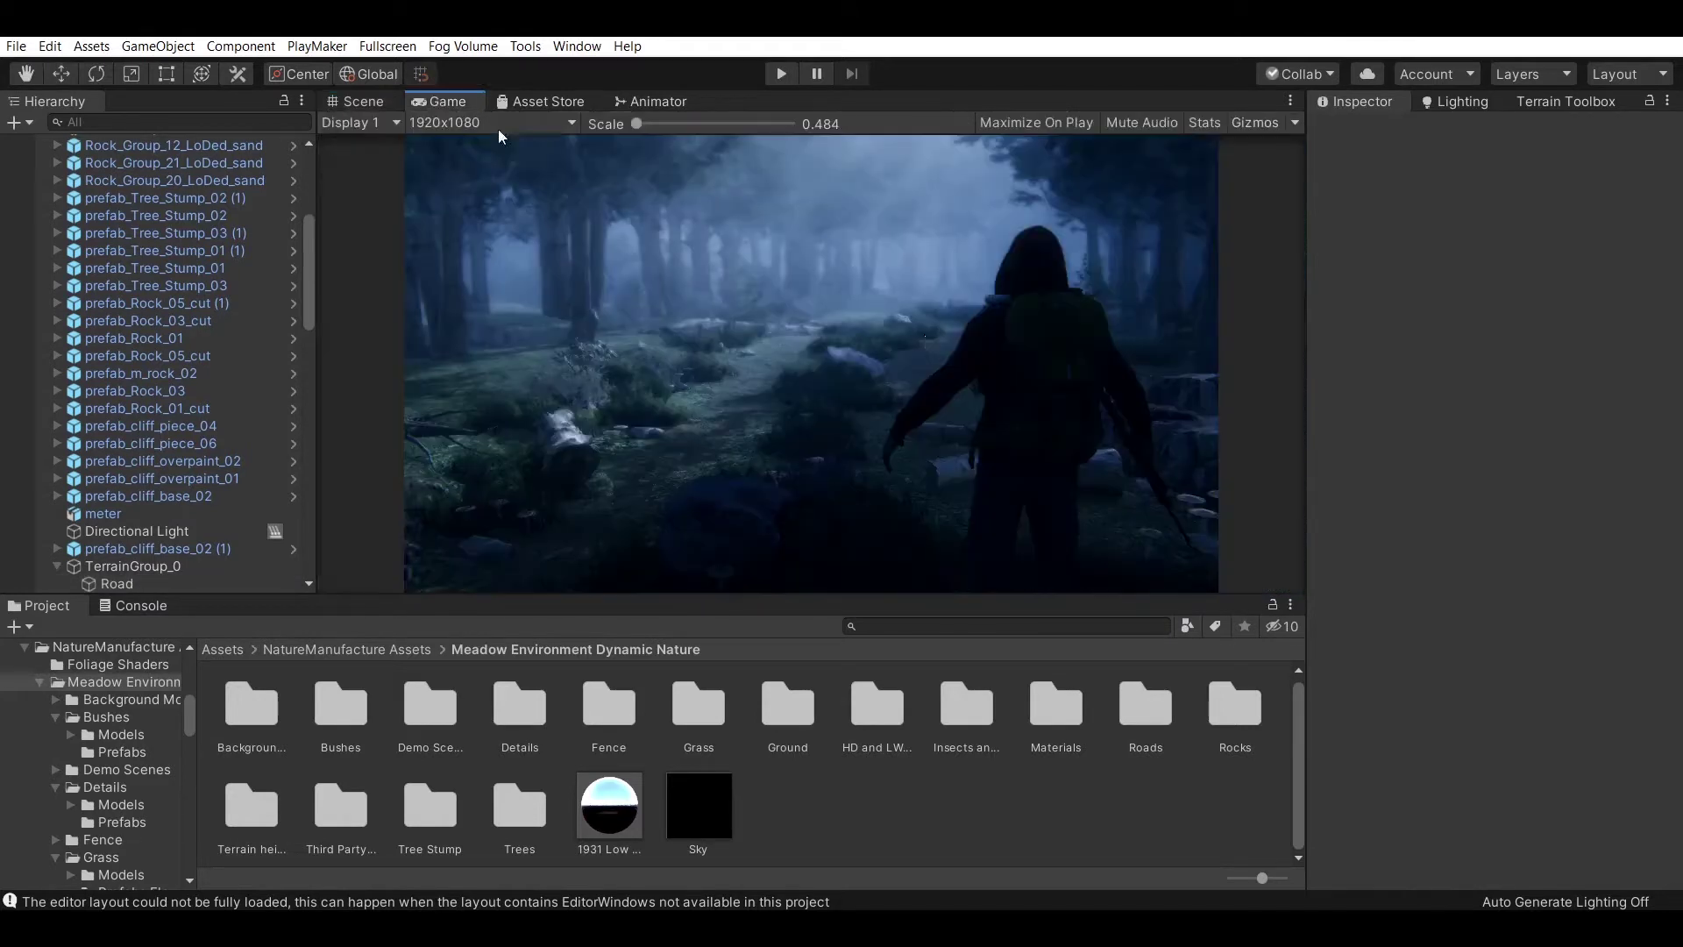
pyautogui.scroll(5, 256, 232)
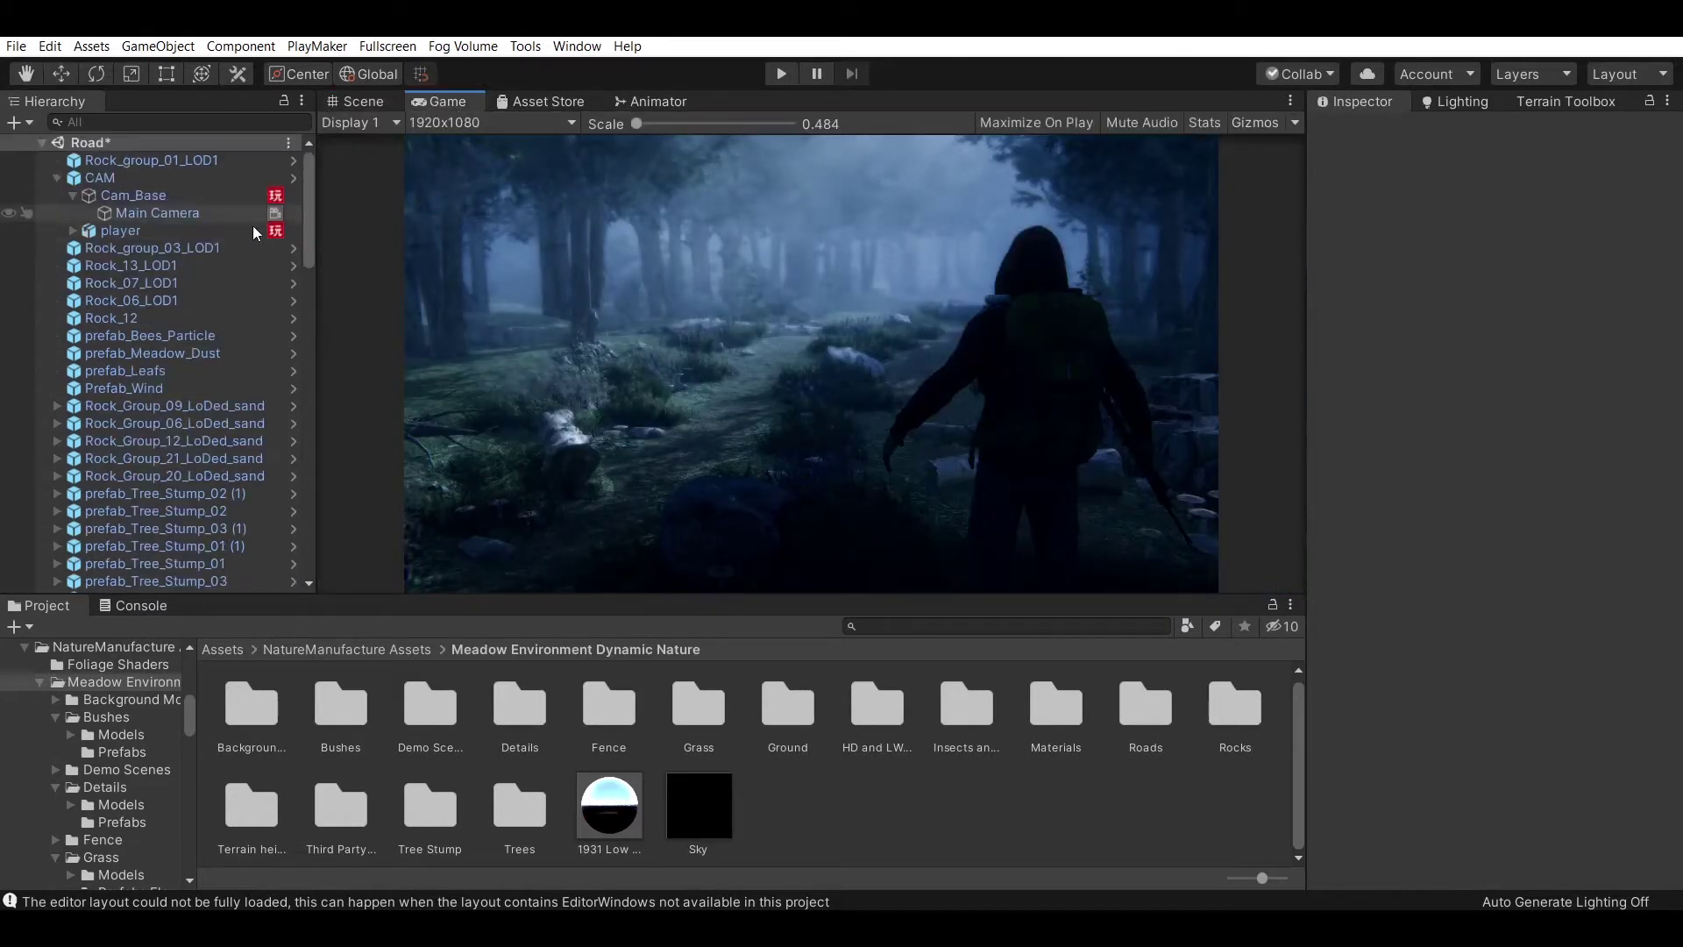
pyautogui.click(144, 214)
pyautogui.scroll(-10, 1398, 531)
pyautogui.scroll(-3, 1396, 548)
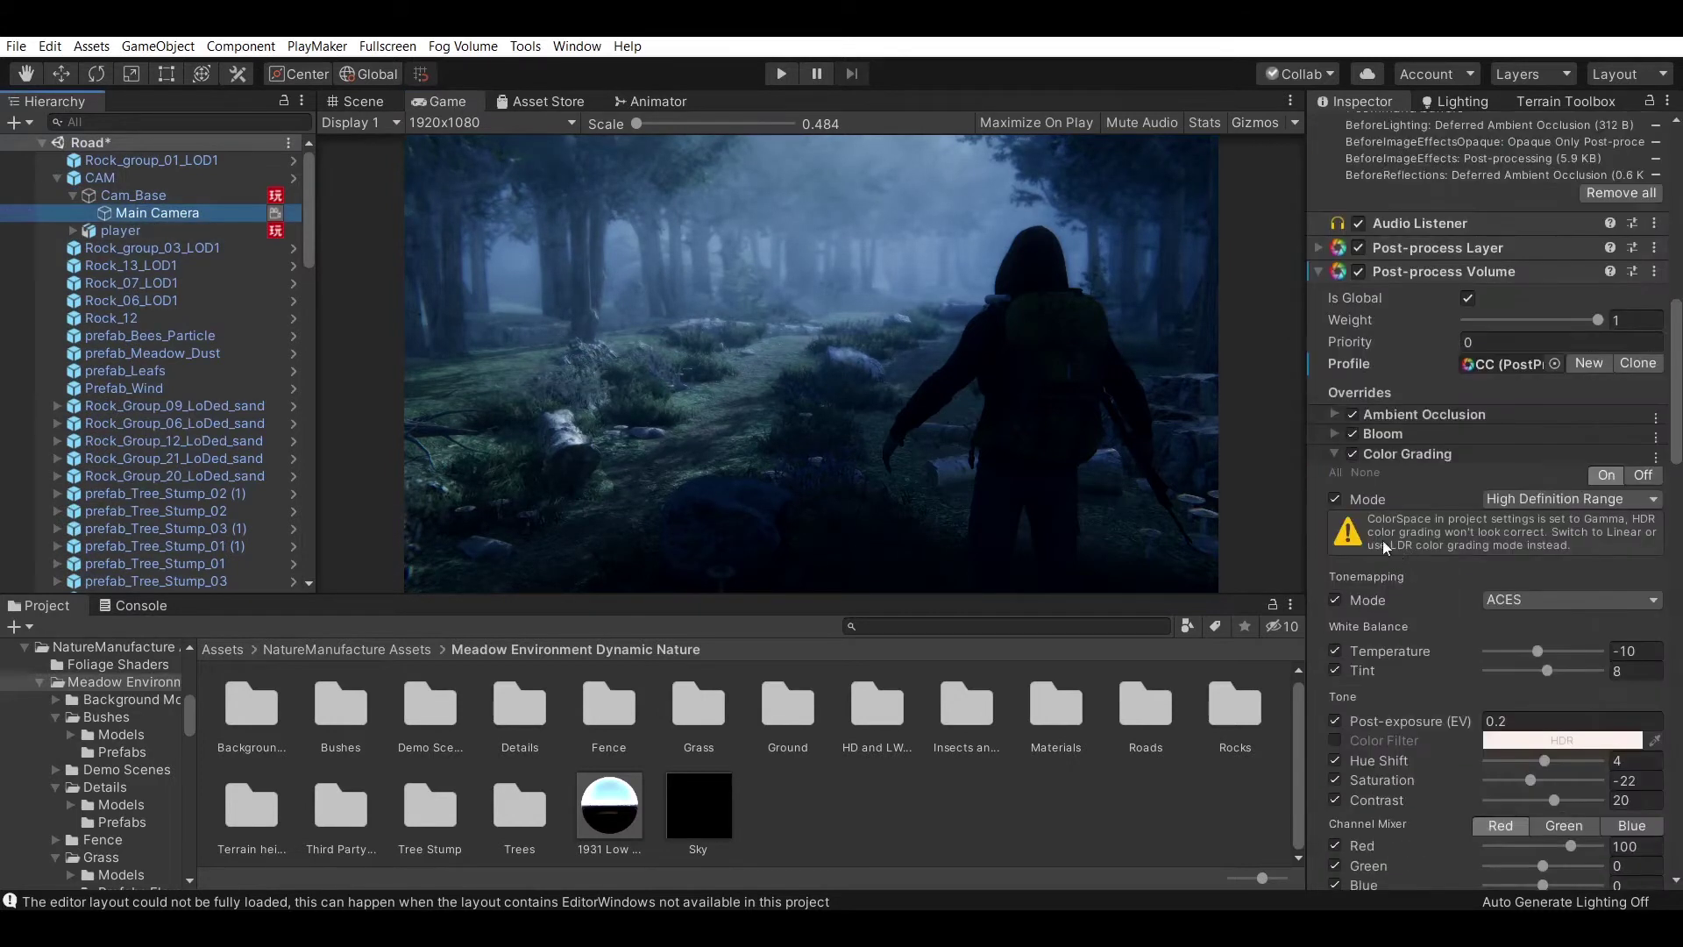
pyautogui.click(1352, 434)
pyautogui.click(1353, 434)
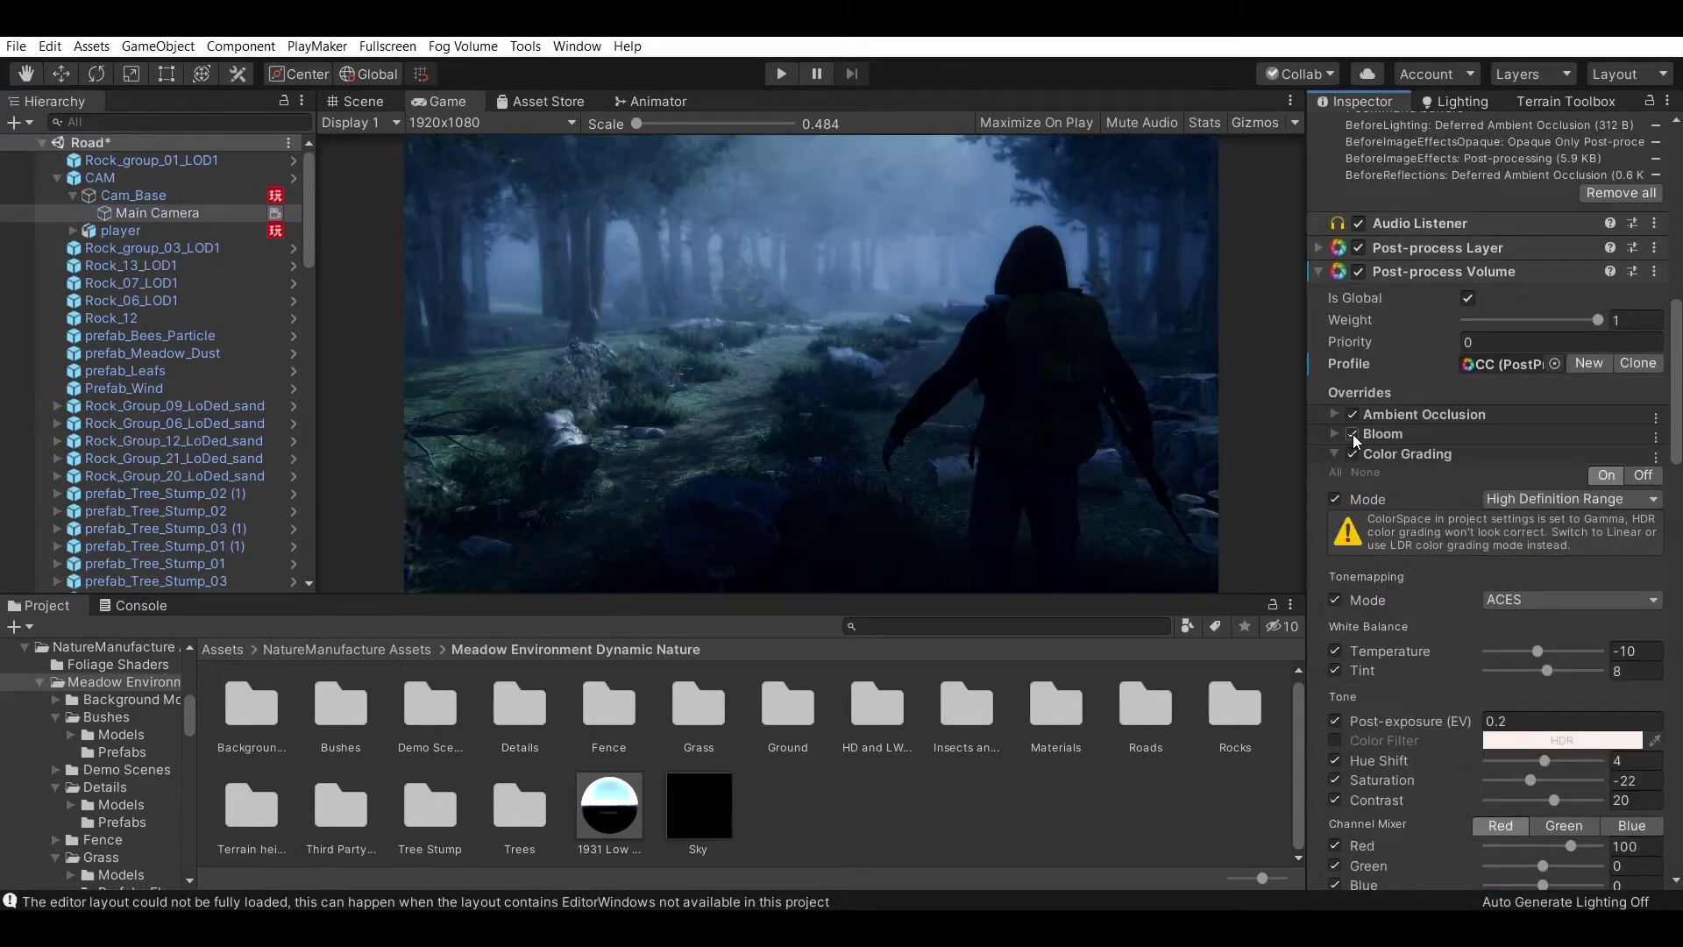
pyautogui.click(1353, 414)
pyautogui.click(1353, 414)
pyautogui.scroll(-3, 1368, 465)
pyautogui.scroll(-3, 1473, 394)
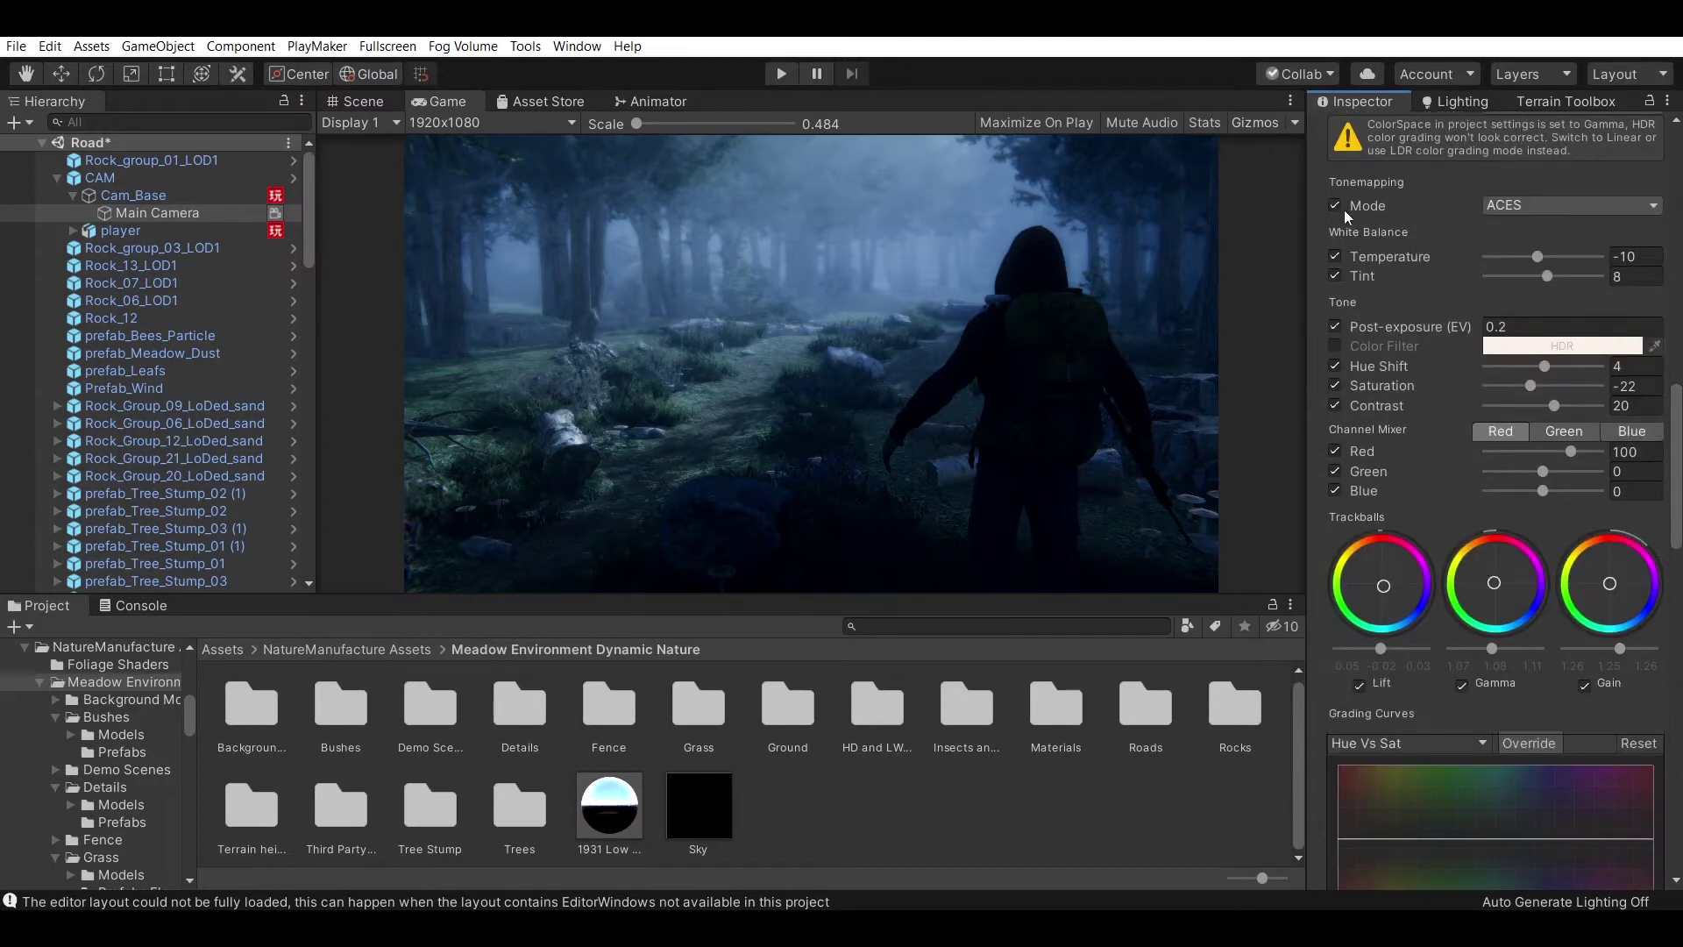
pyautogui.click(1335, 206)
pyautogui.click(1335, 206)
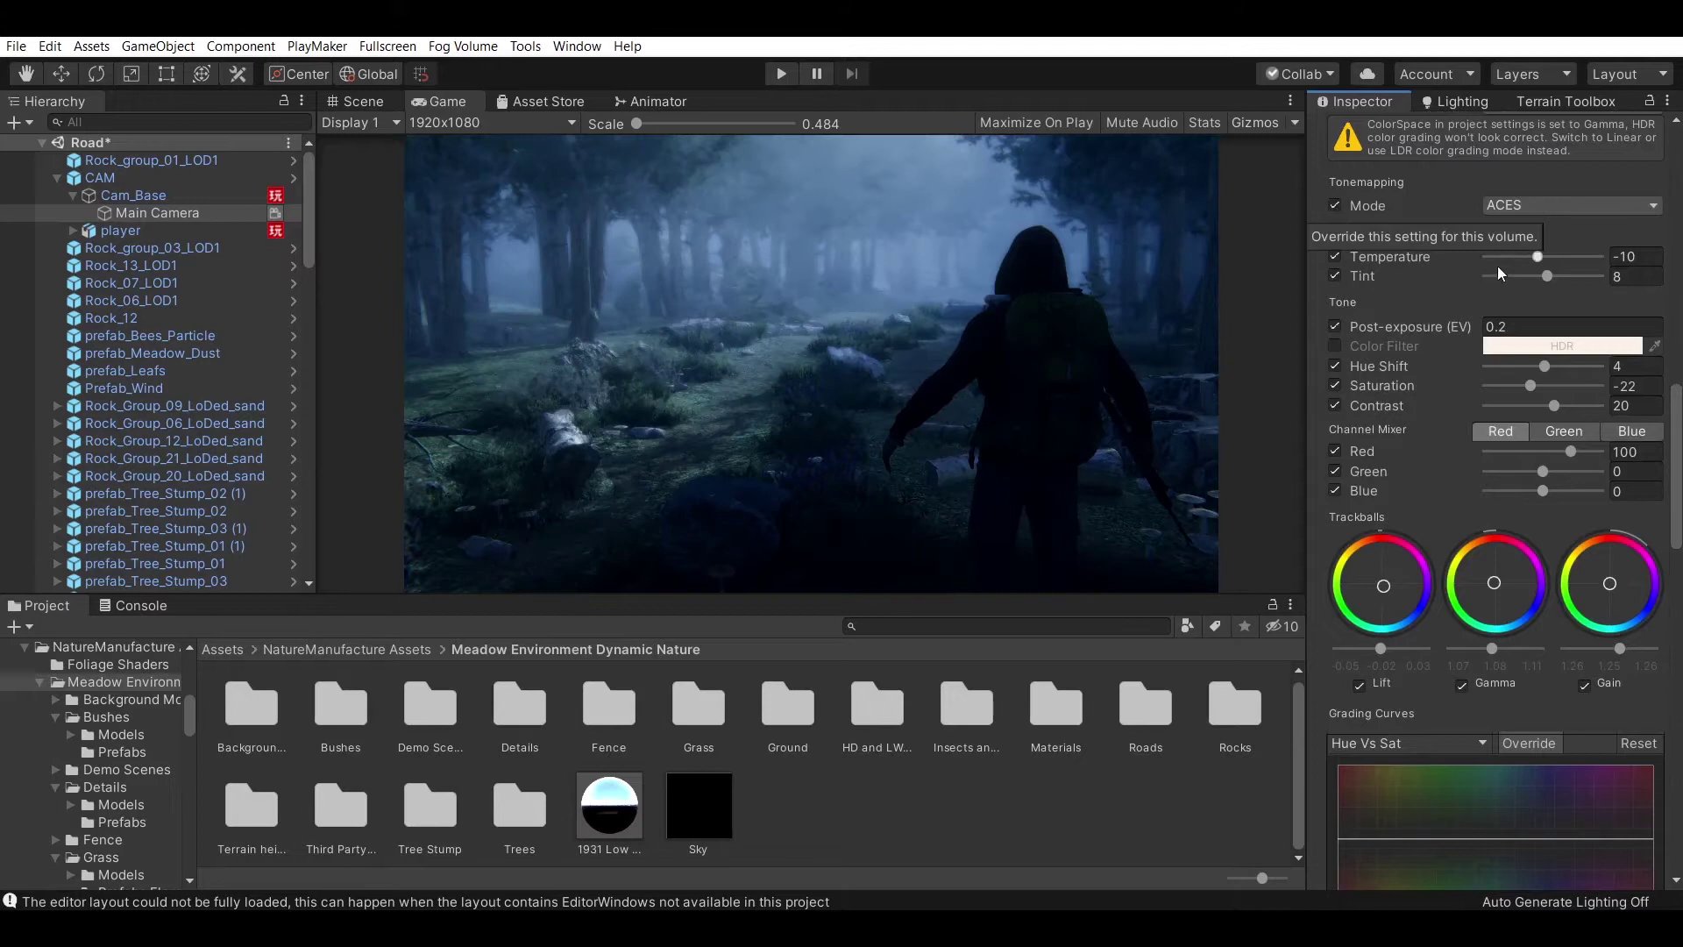
# Set Temperature -18 and Saturation -24, fine-tune Gamma, and start Play mode.
pyautogui.moveTo(1534, 258); pyautogui.dragTo(1529, 260)
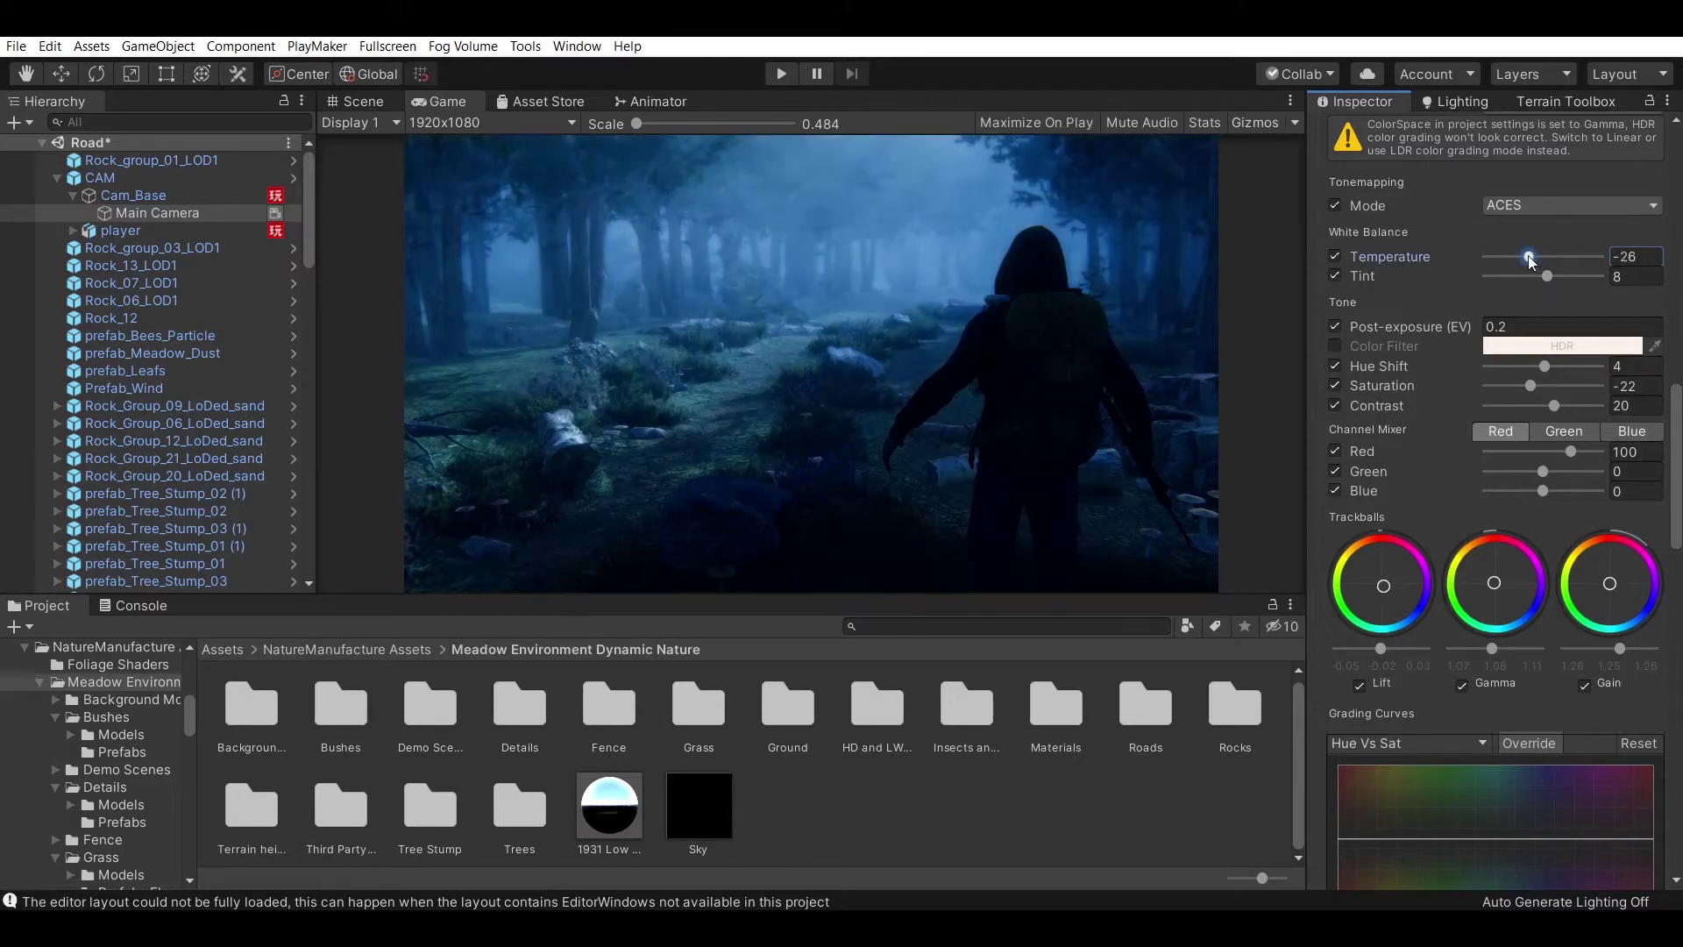
pyautogui.click(1633, 260)
pyautogui.write('-10')
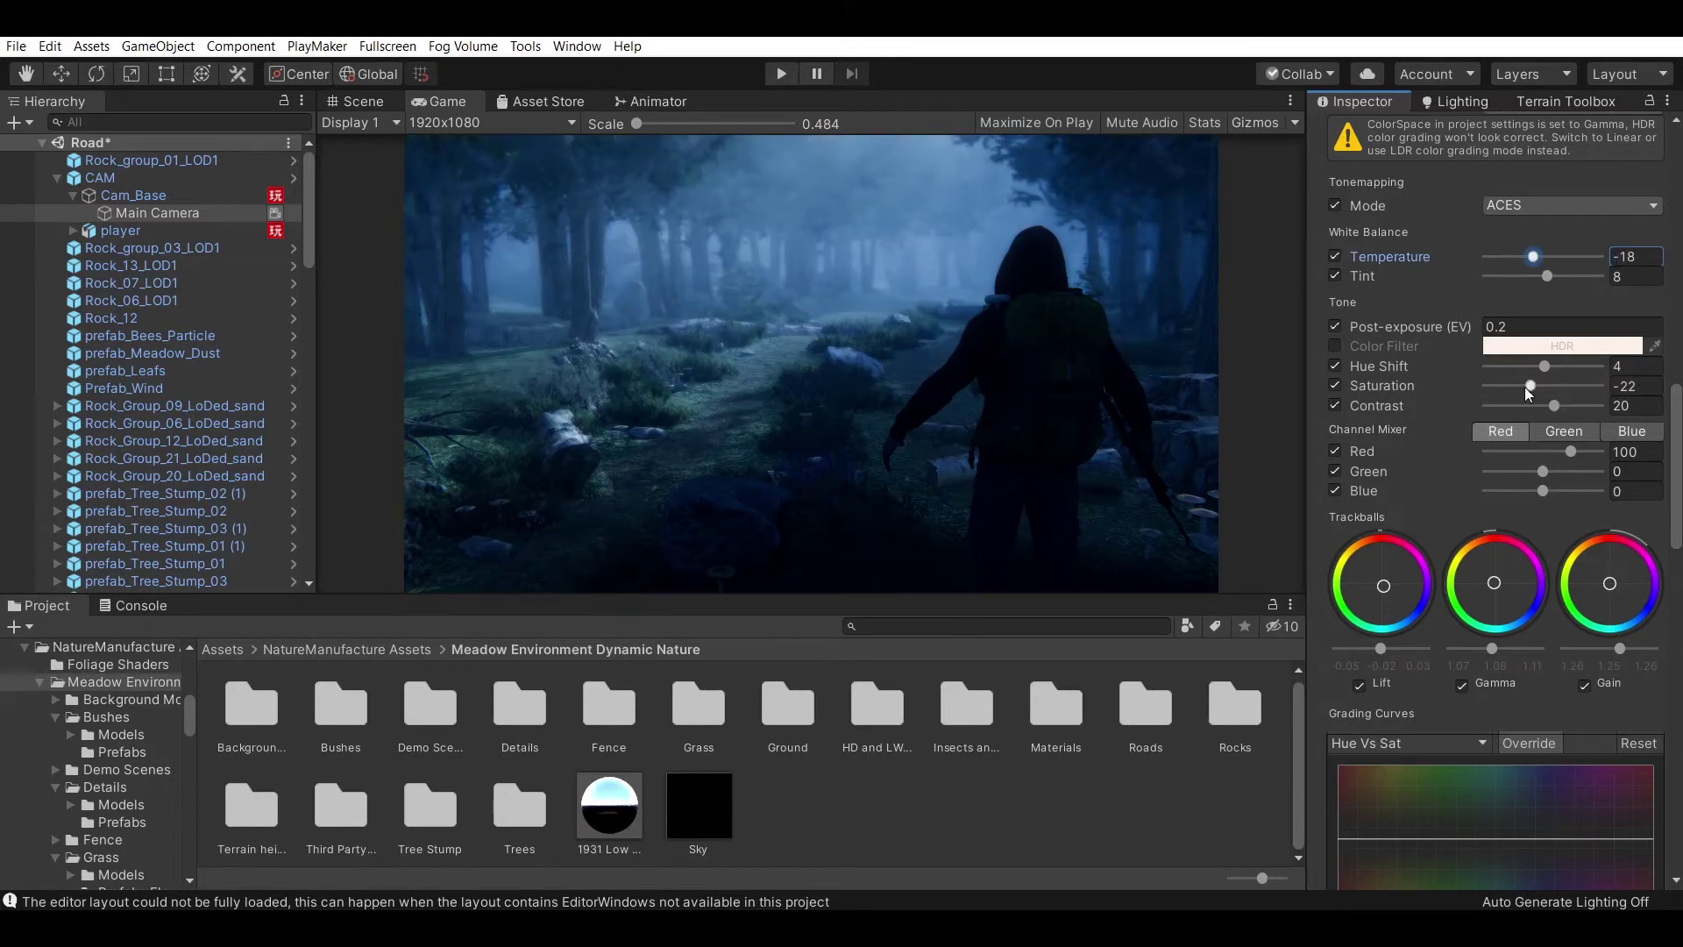
pyautogui.moveTo(1524, 386); pyautogui.dragTo(1529, 387)
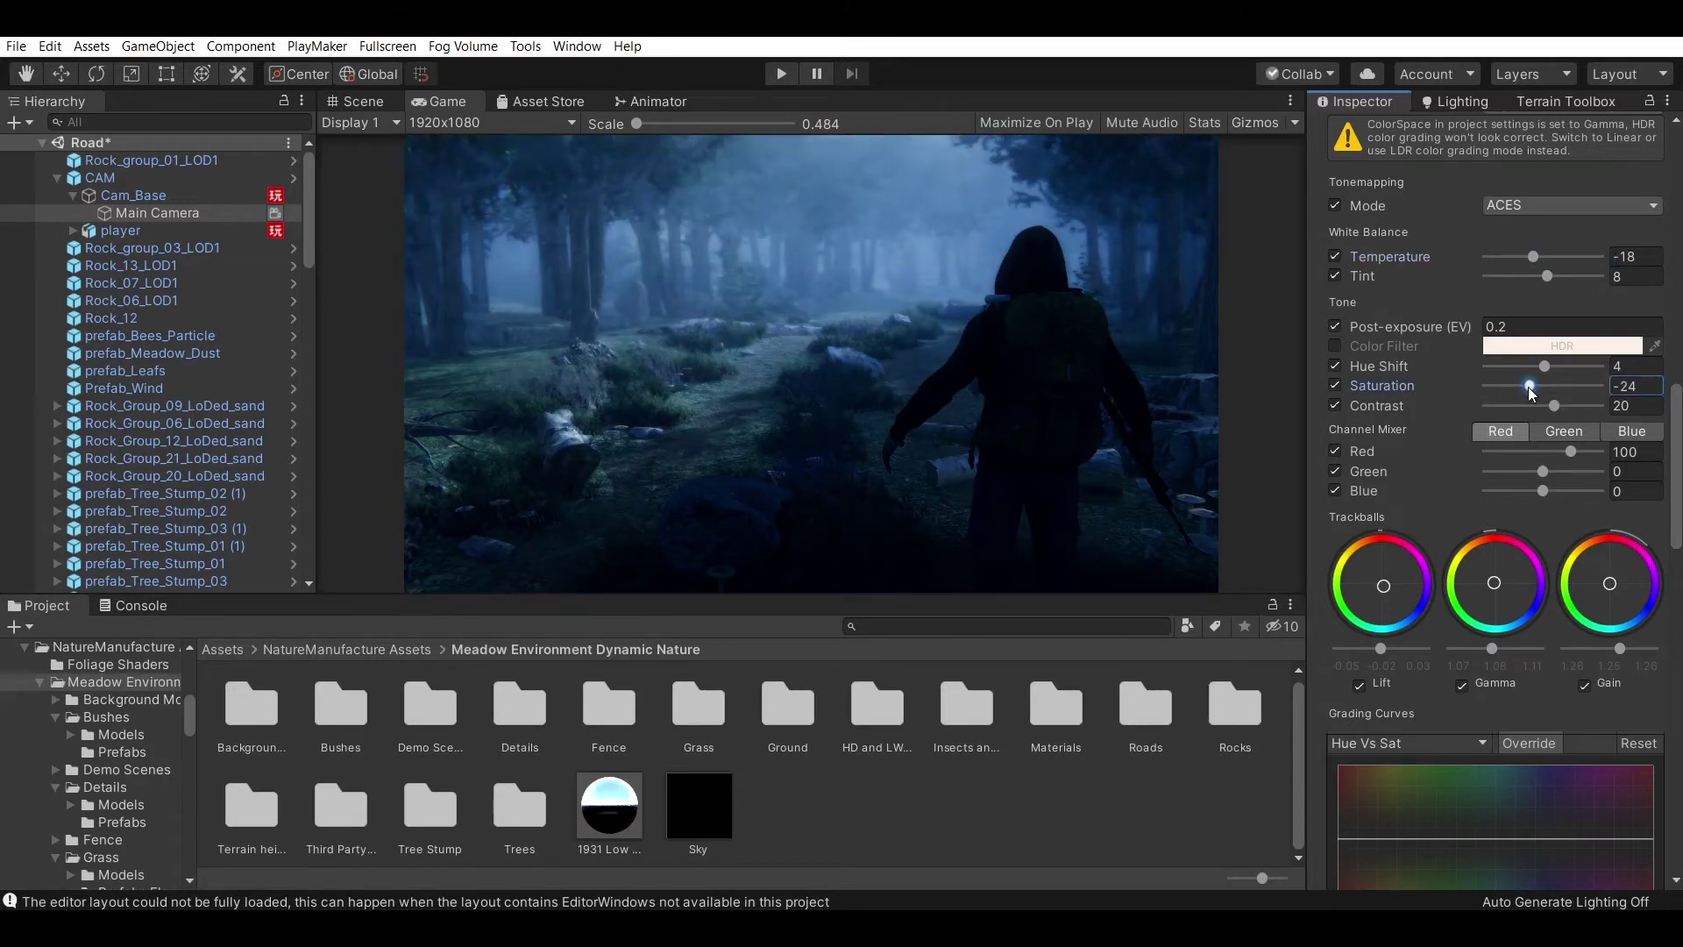
pyautogui.click(1498, 650)
pyautogui.moveTo(1498, 650); pyautogui.dragTo(1494, 649)
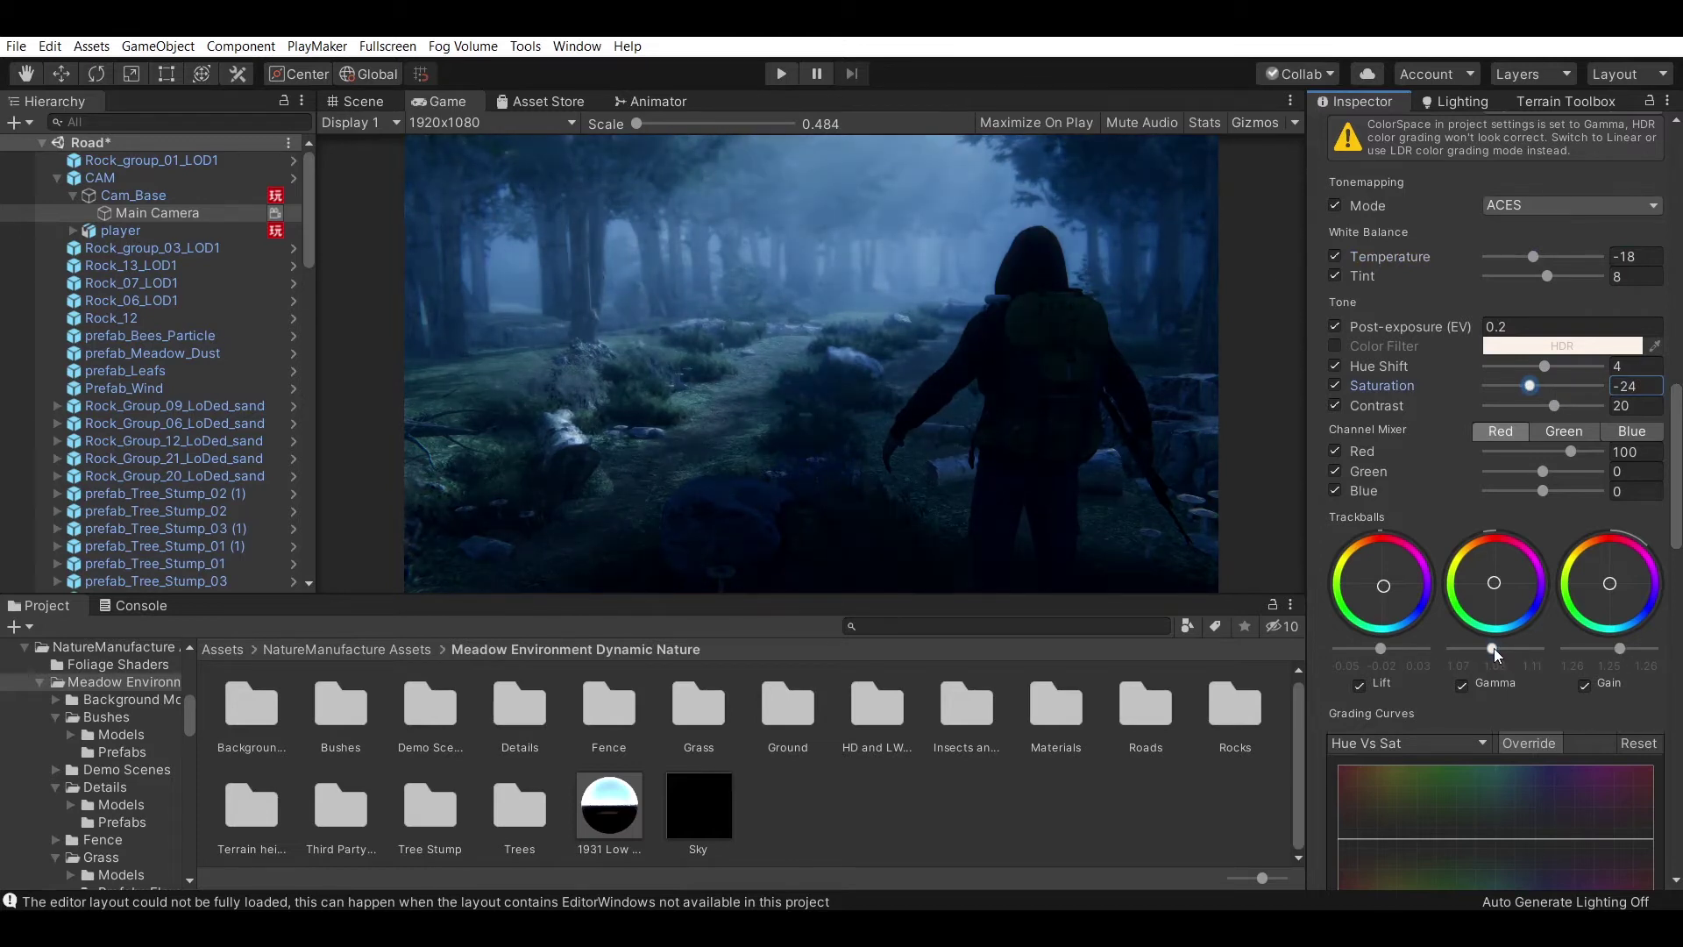
pyautogui.click(781, 73)
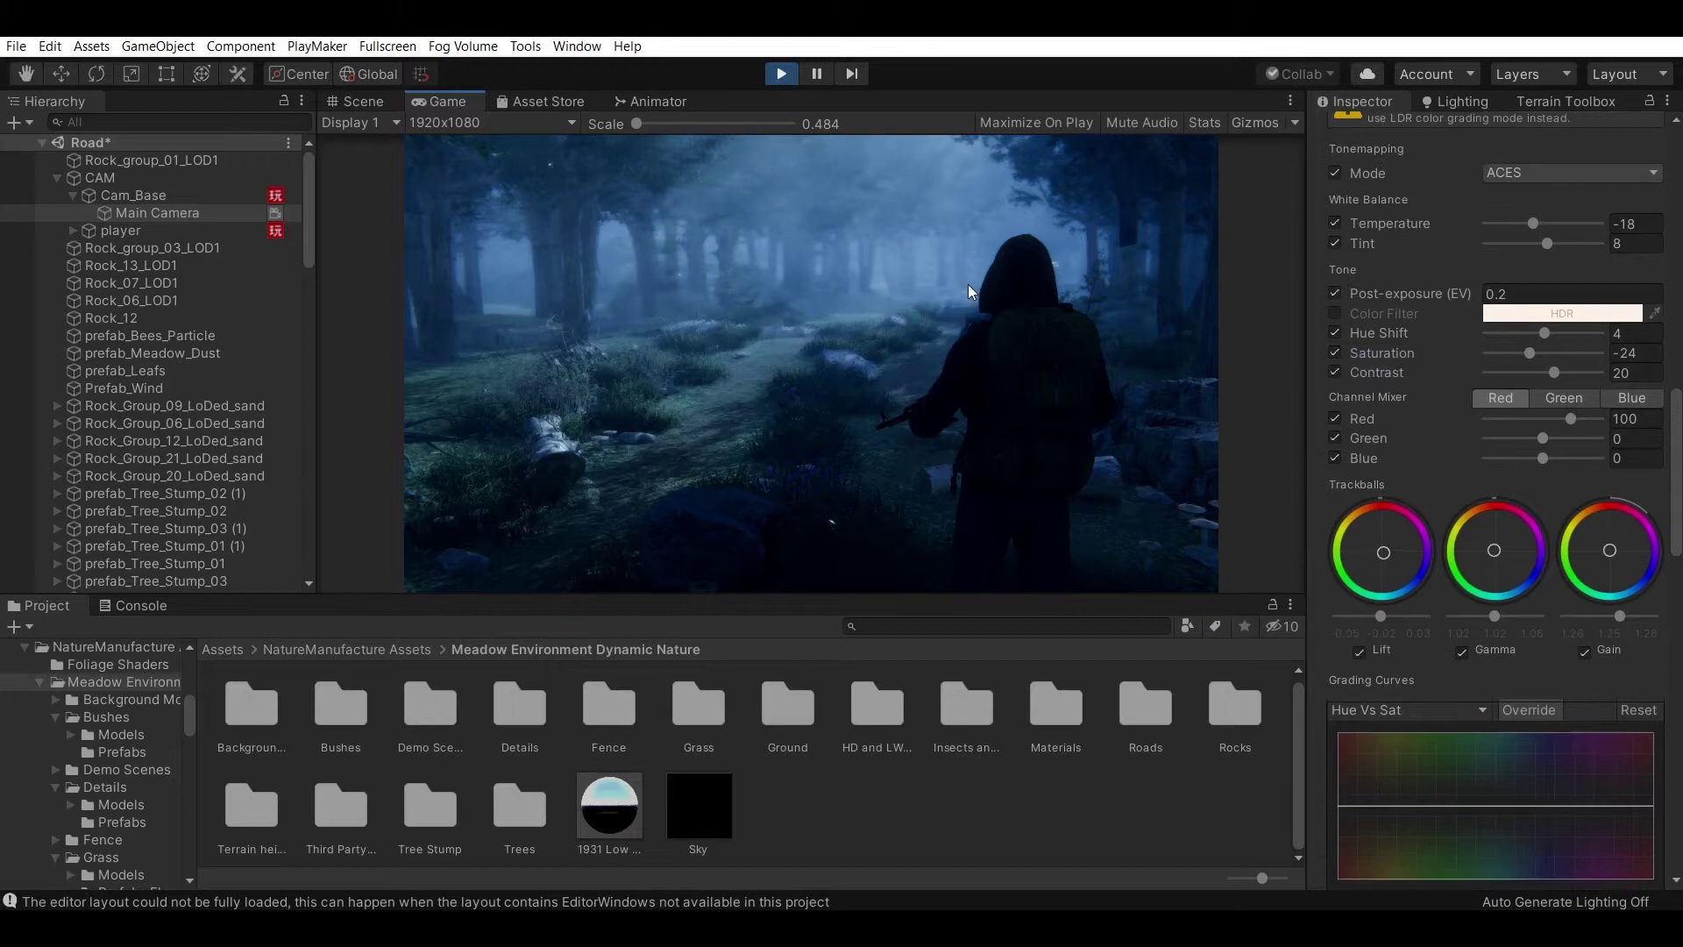
# View the running game fullscreen, then exit fullscreen, stop Play mode and show the Game view.
pyautogui.press('F10')
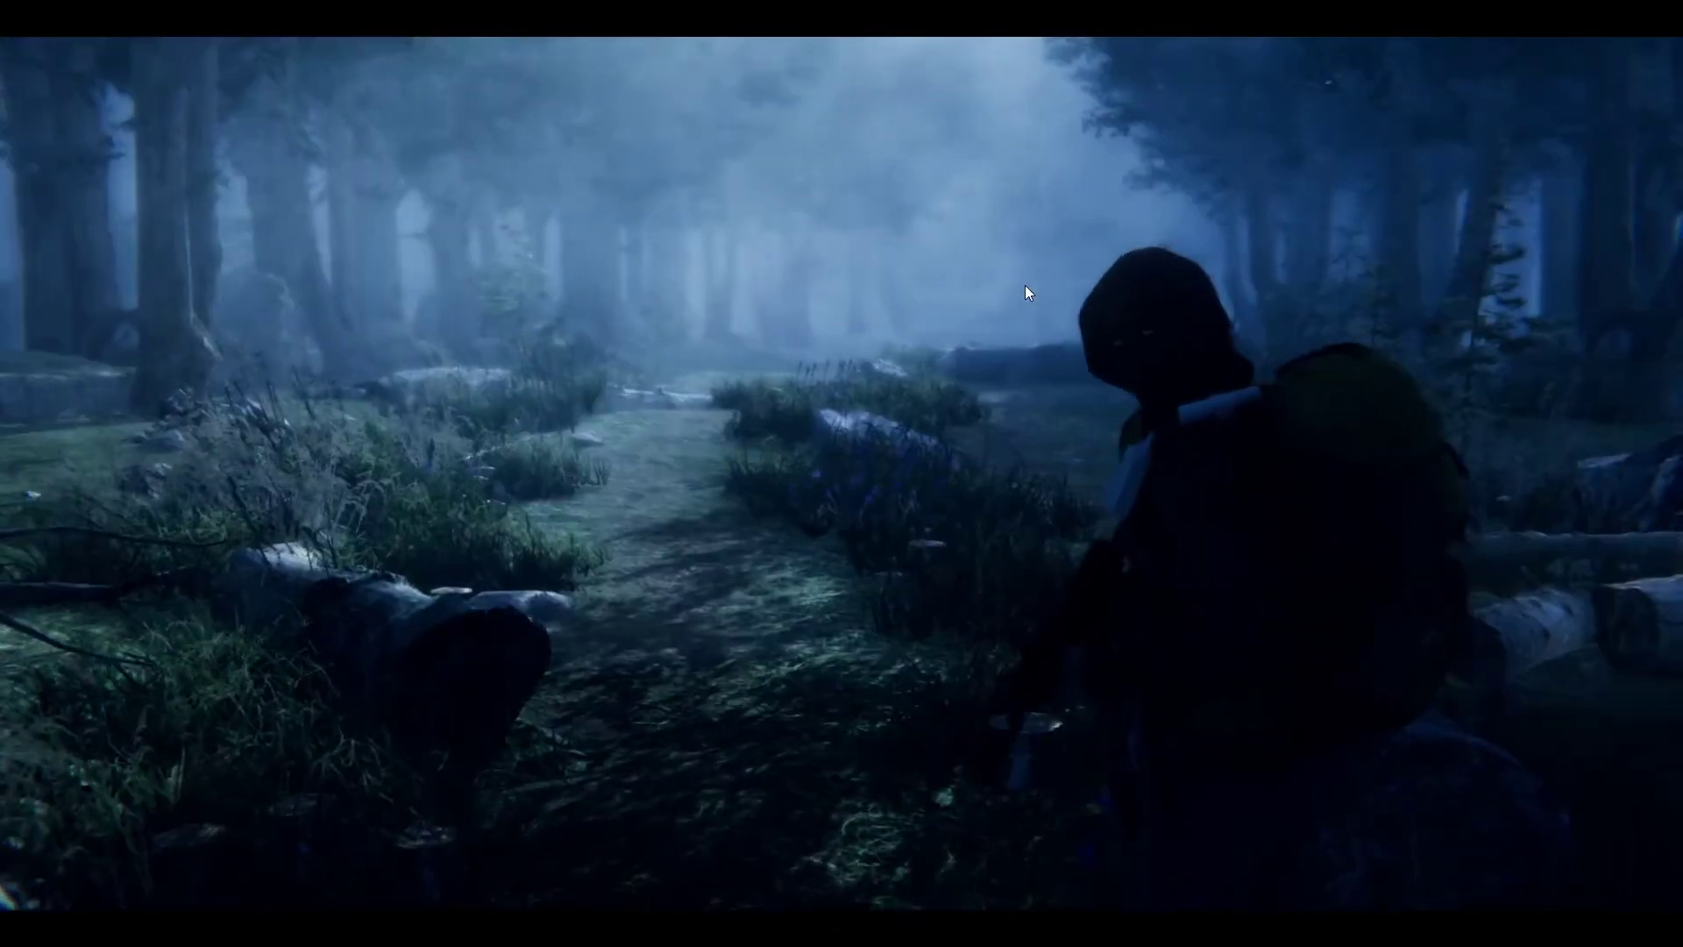
pyautogui.press('F11')
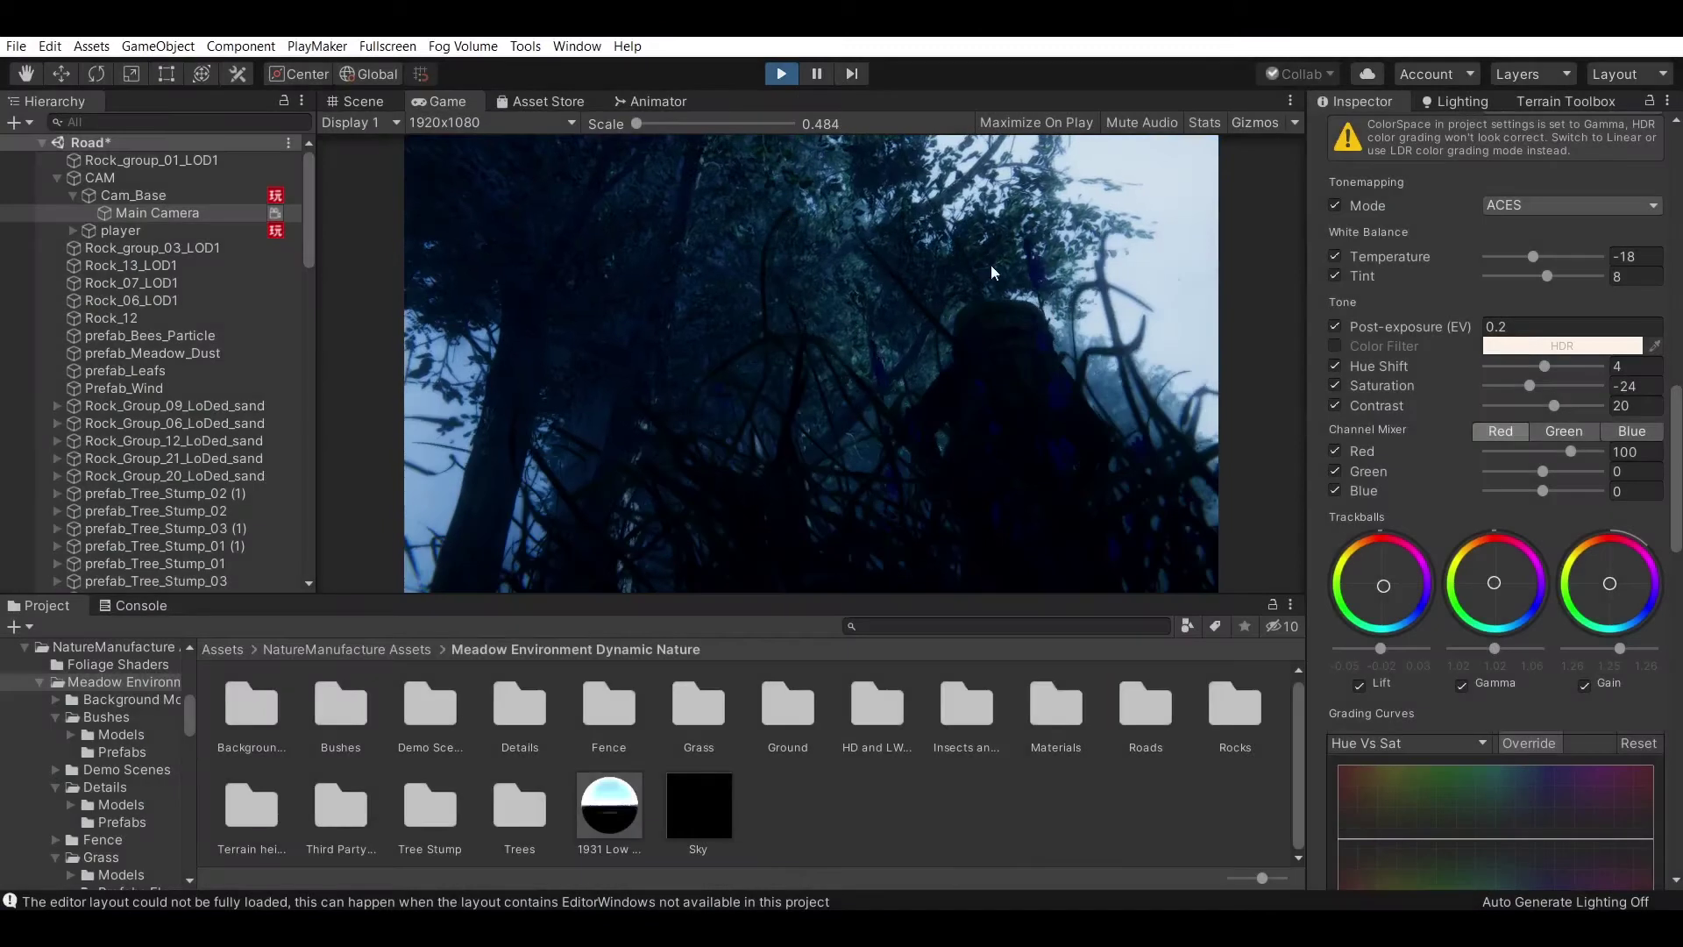
pyautogui.hotkey('ctrl', 'p')
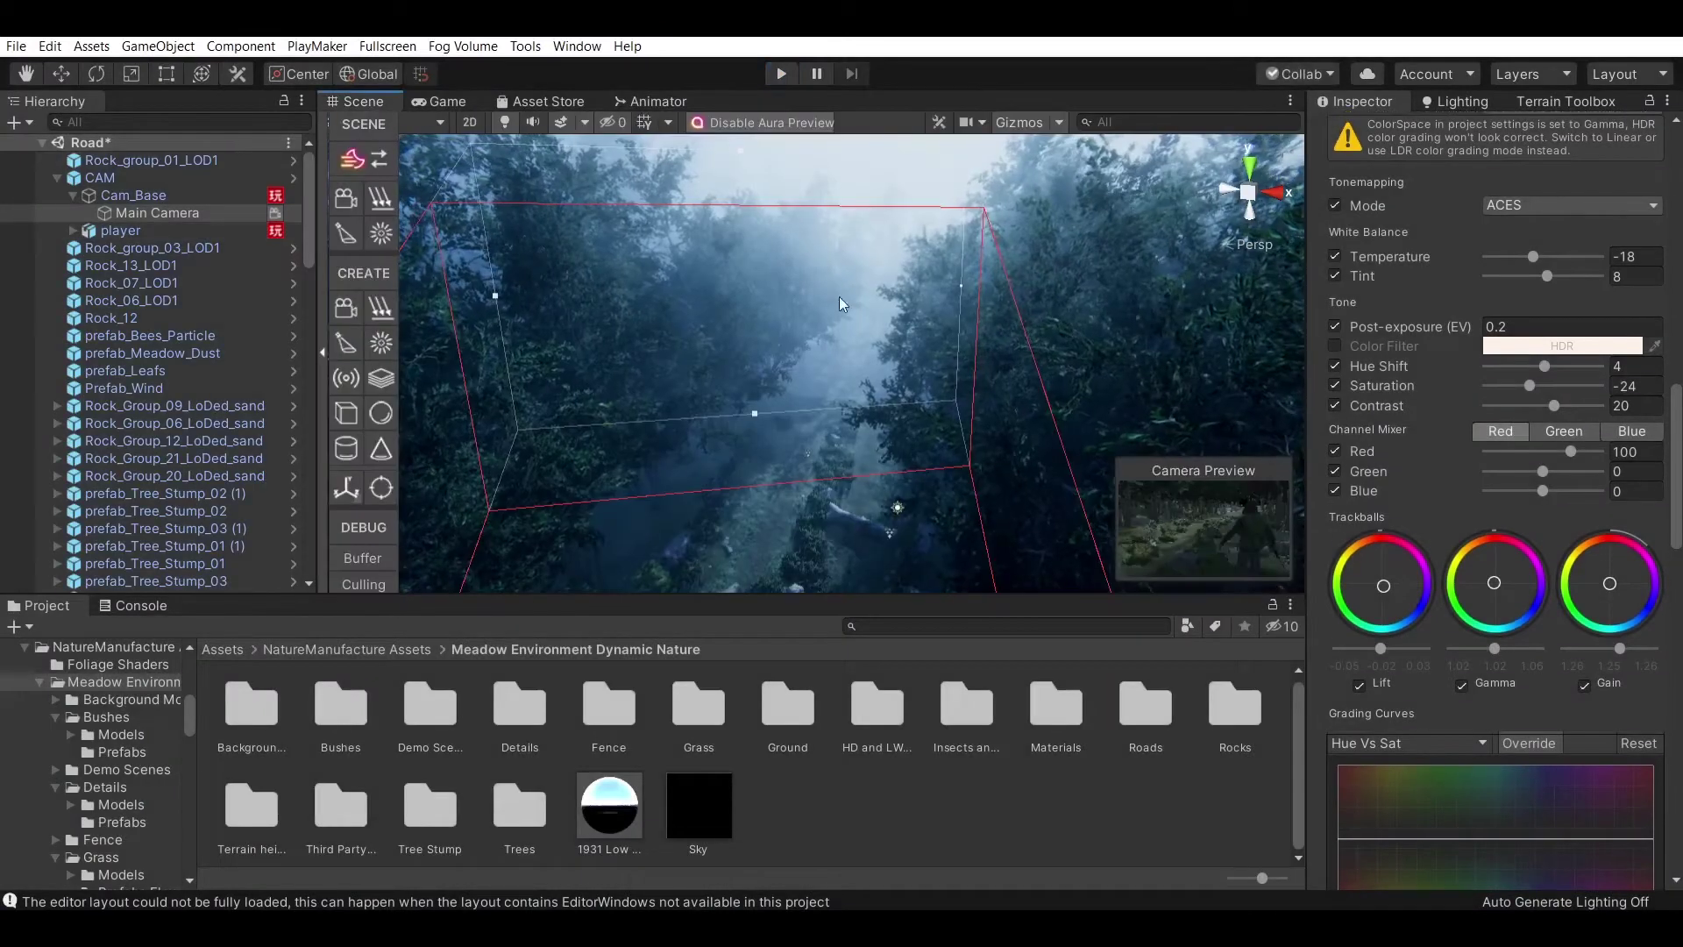
pyautogui.hotkey('ctrl', '2')
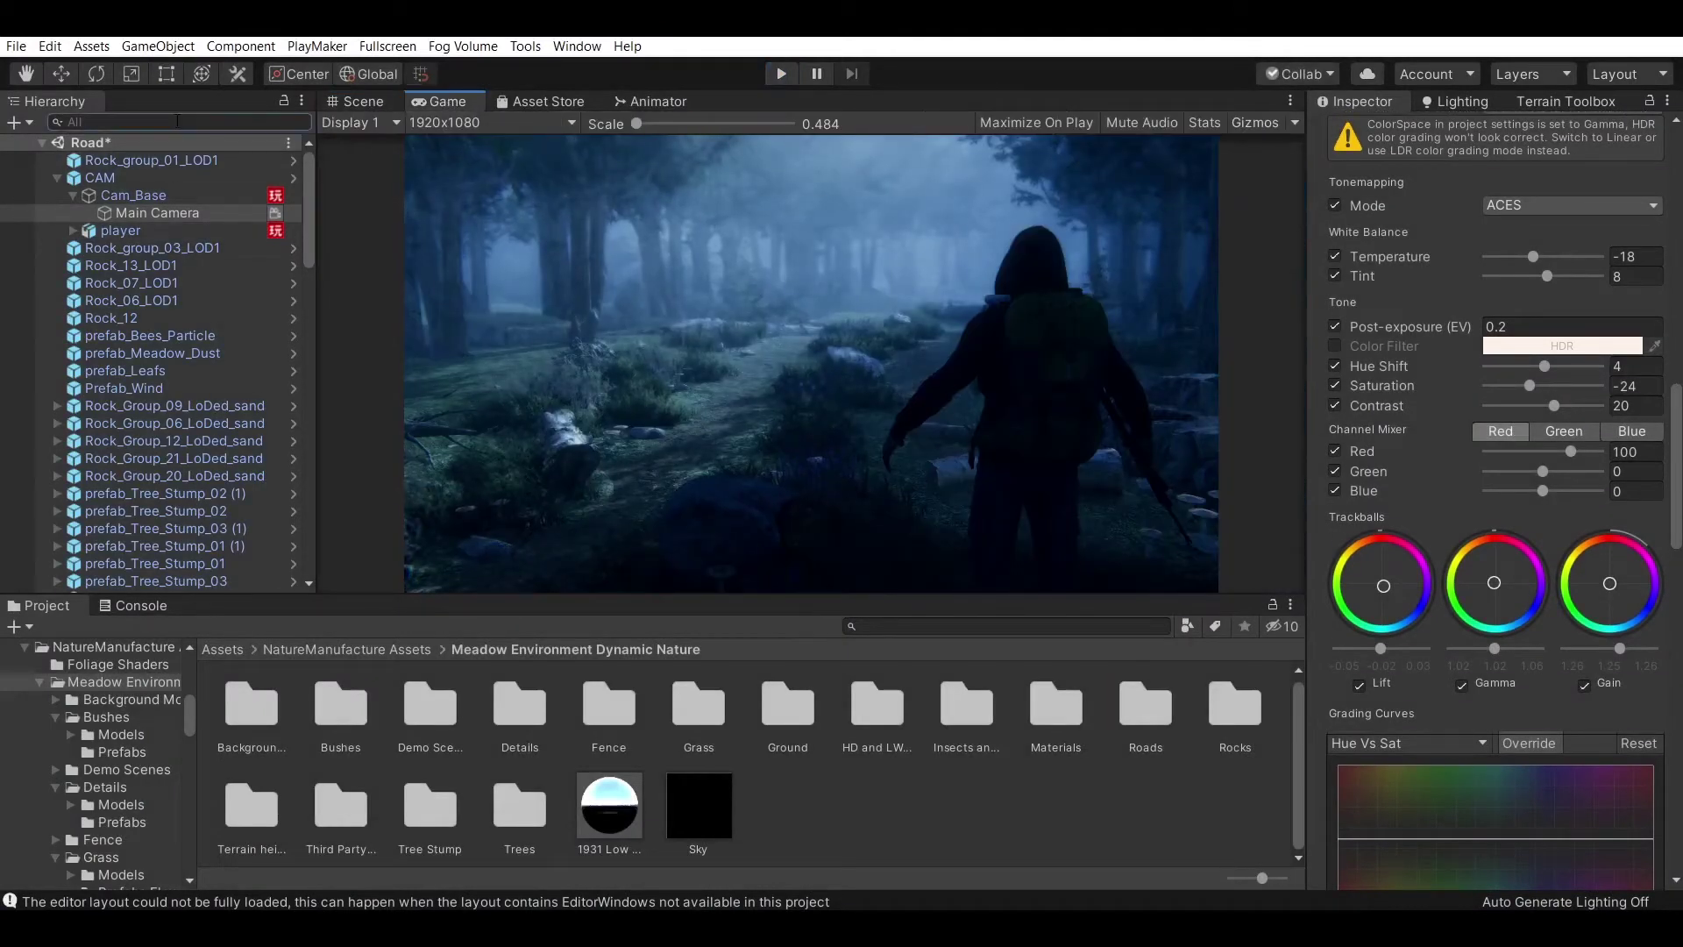
# Rotate the Directional Light to X 29.6, Y -189.2 and face the scene view down the path.
pyautogui.write('dir')
pyautogui.click(122, 159)
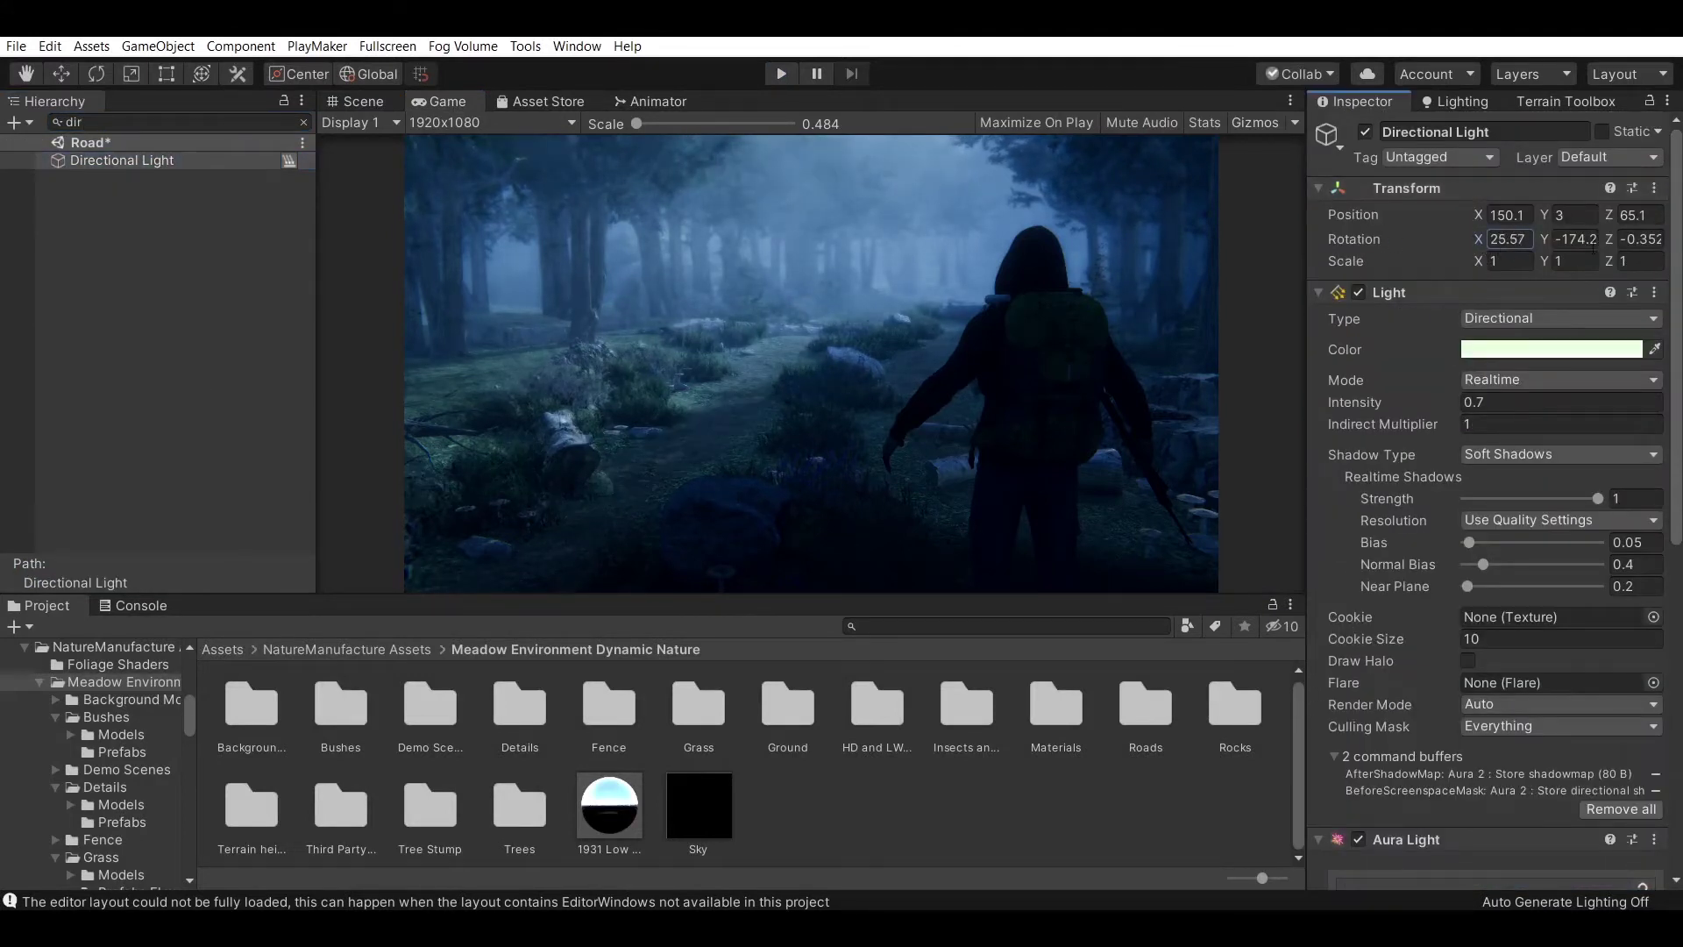
pyautogui.moveTo(1584, 239); pyautogui.dragTo(1413, 235)
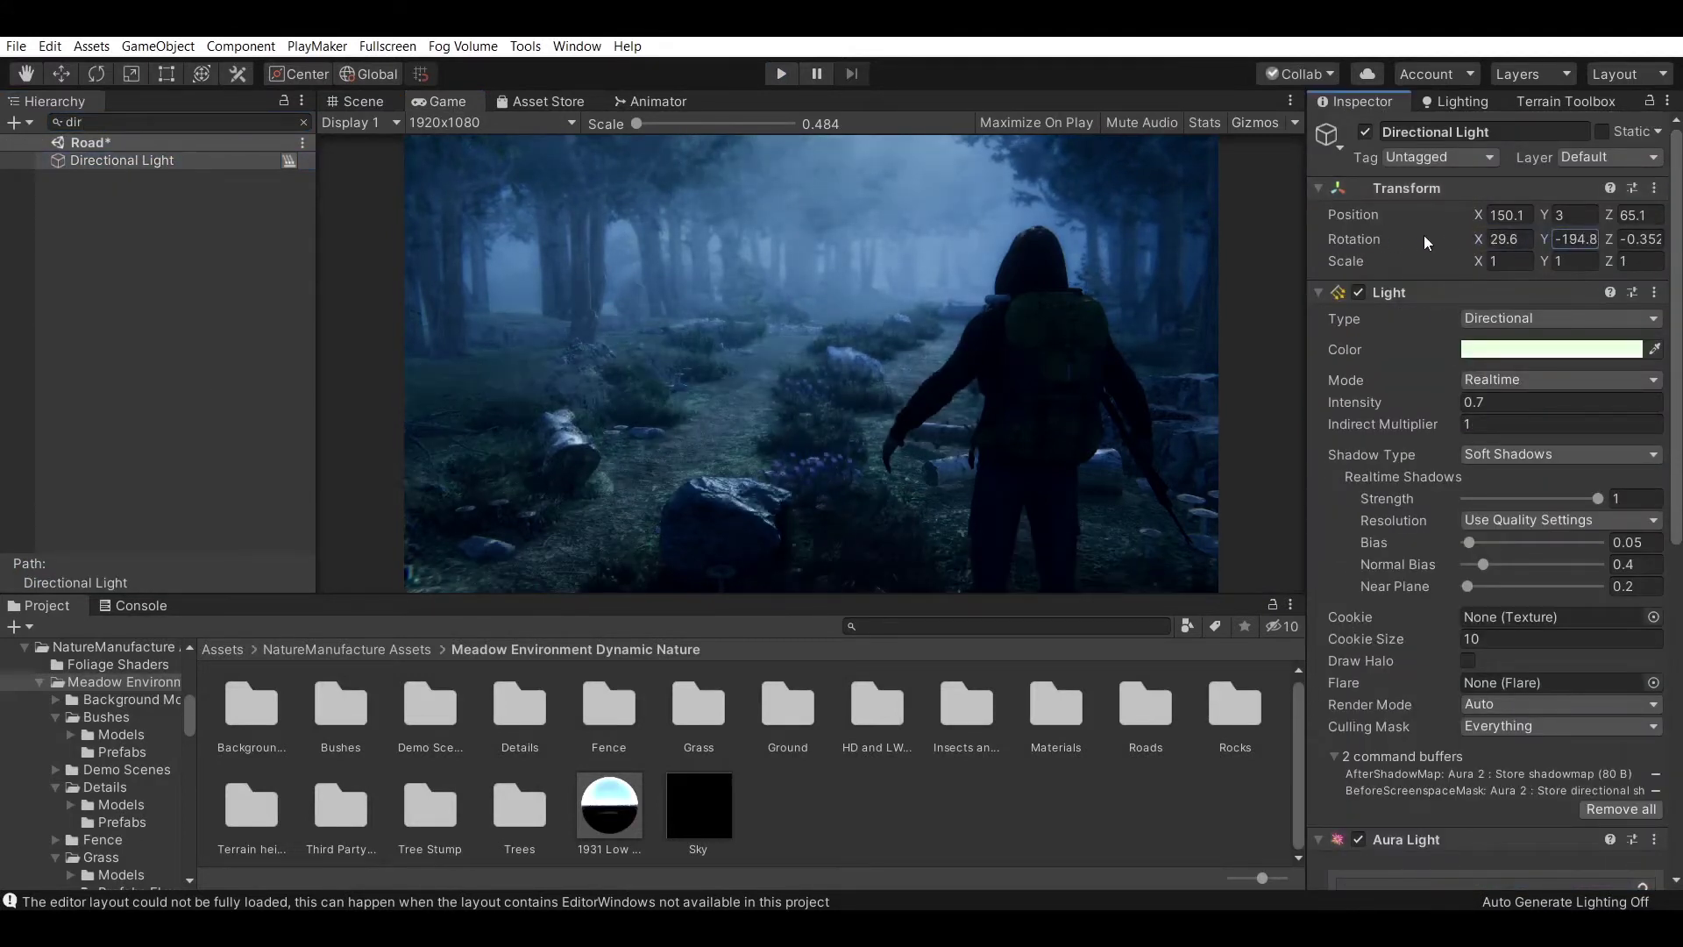
pyautogui.hotkey('ctrl', '1')
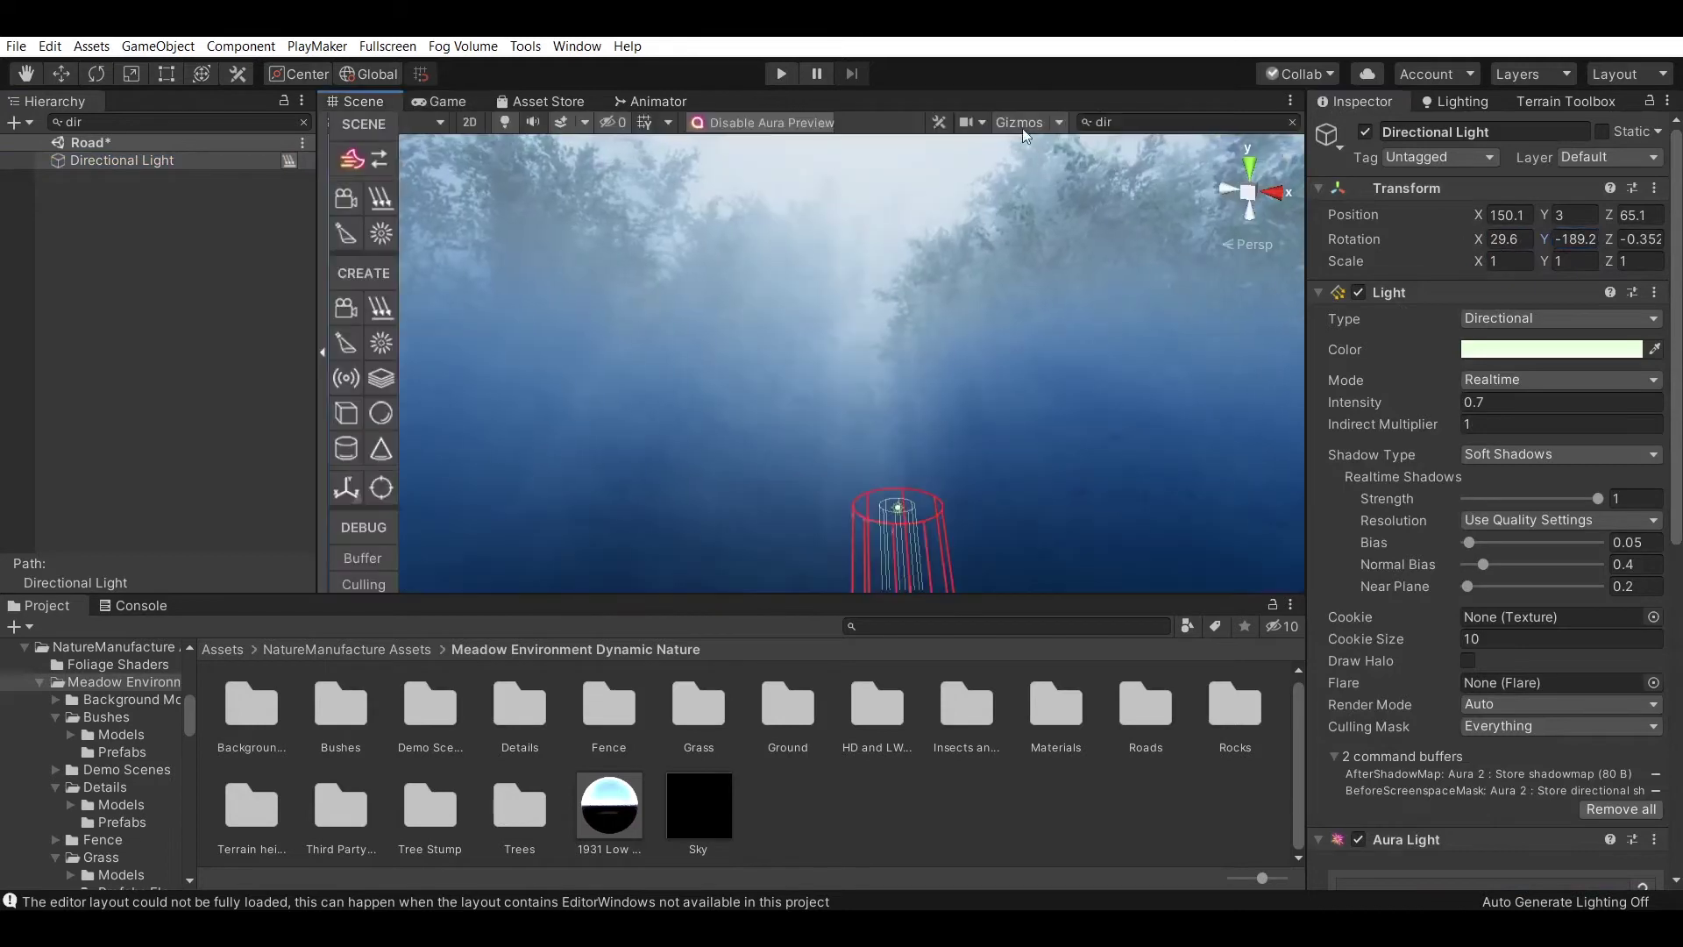
pyautogui.press('Escape')
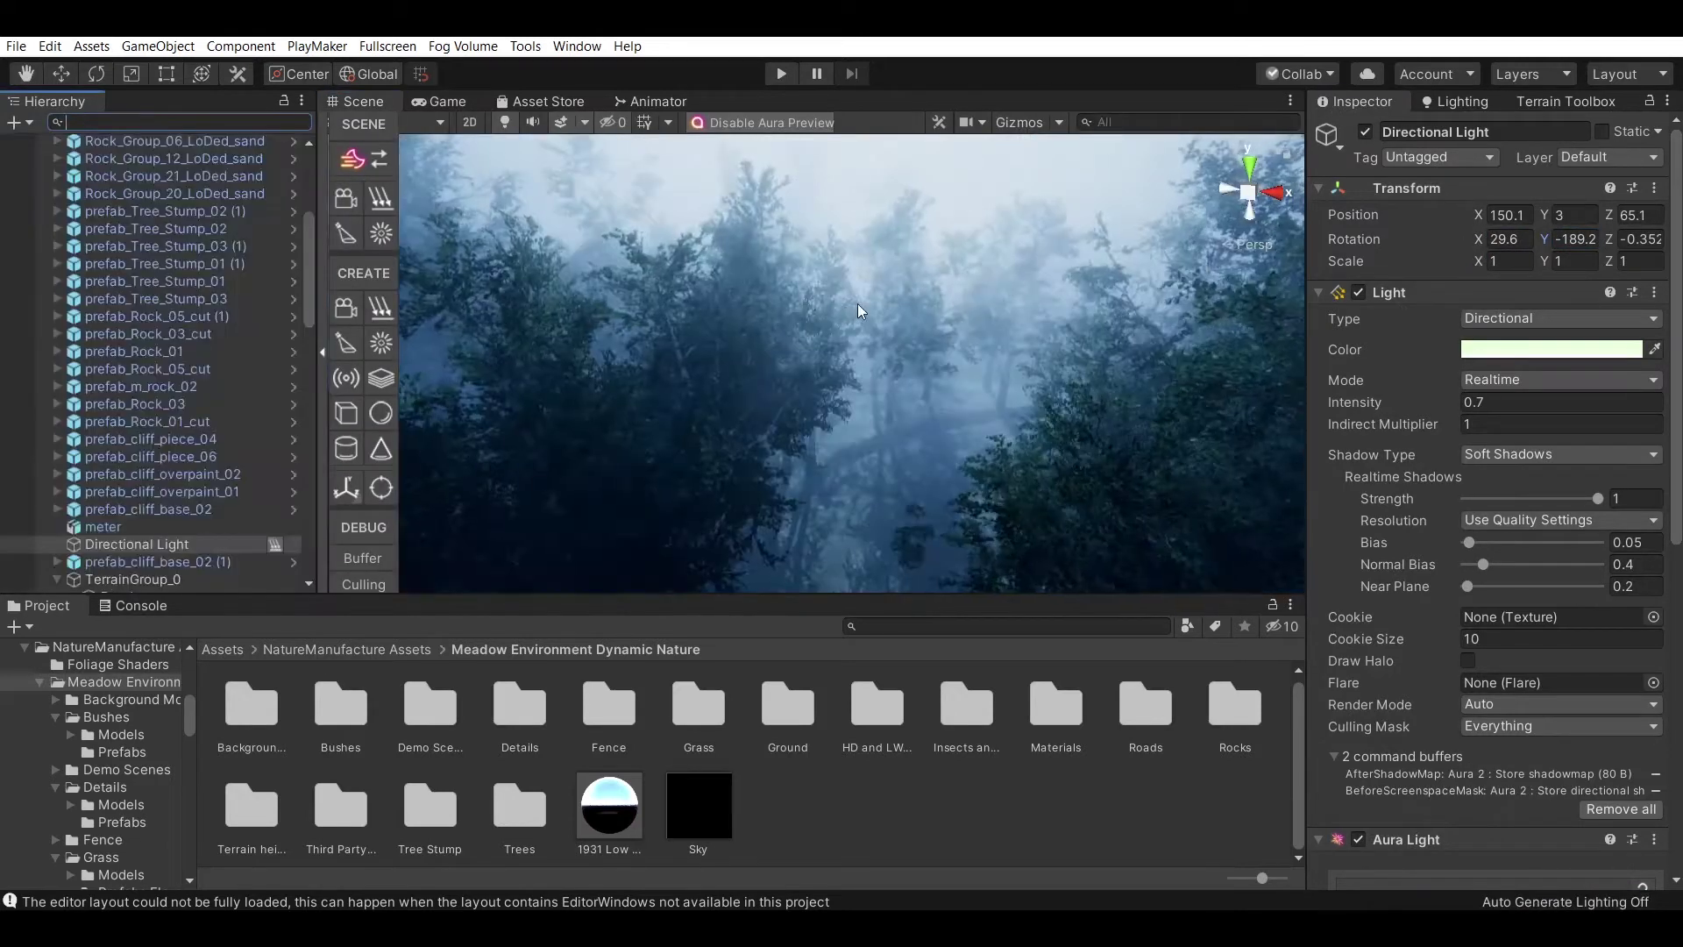
pyautogui.moveTo(920, 268)
pyautogui.mouseDown(button='right')
pyautogui.moveTo(946, 220)
pyautogui.moveTo(943, 236)
pyautogui.mouseUp(button='right')
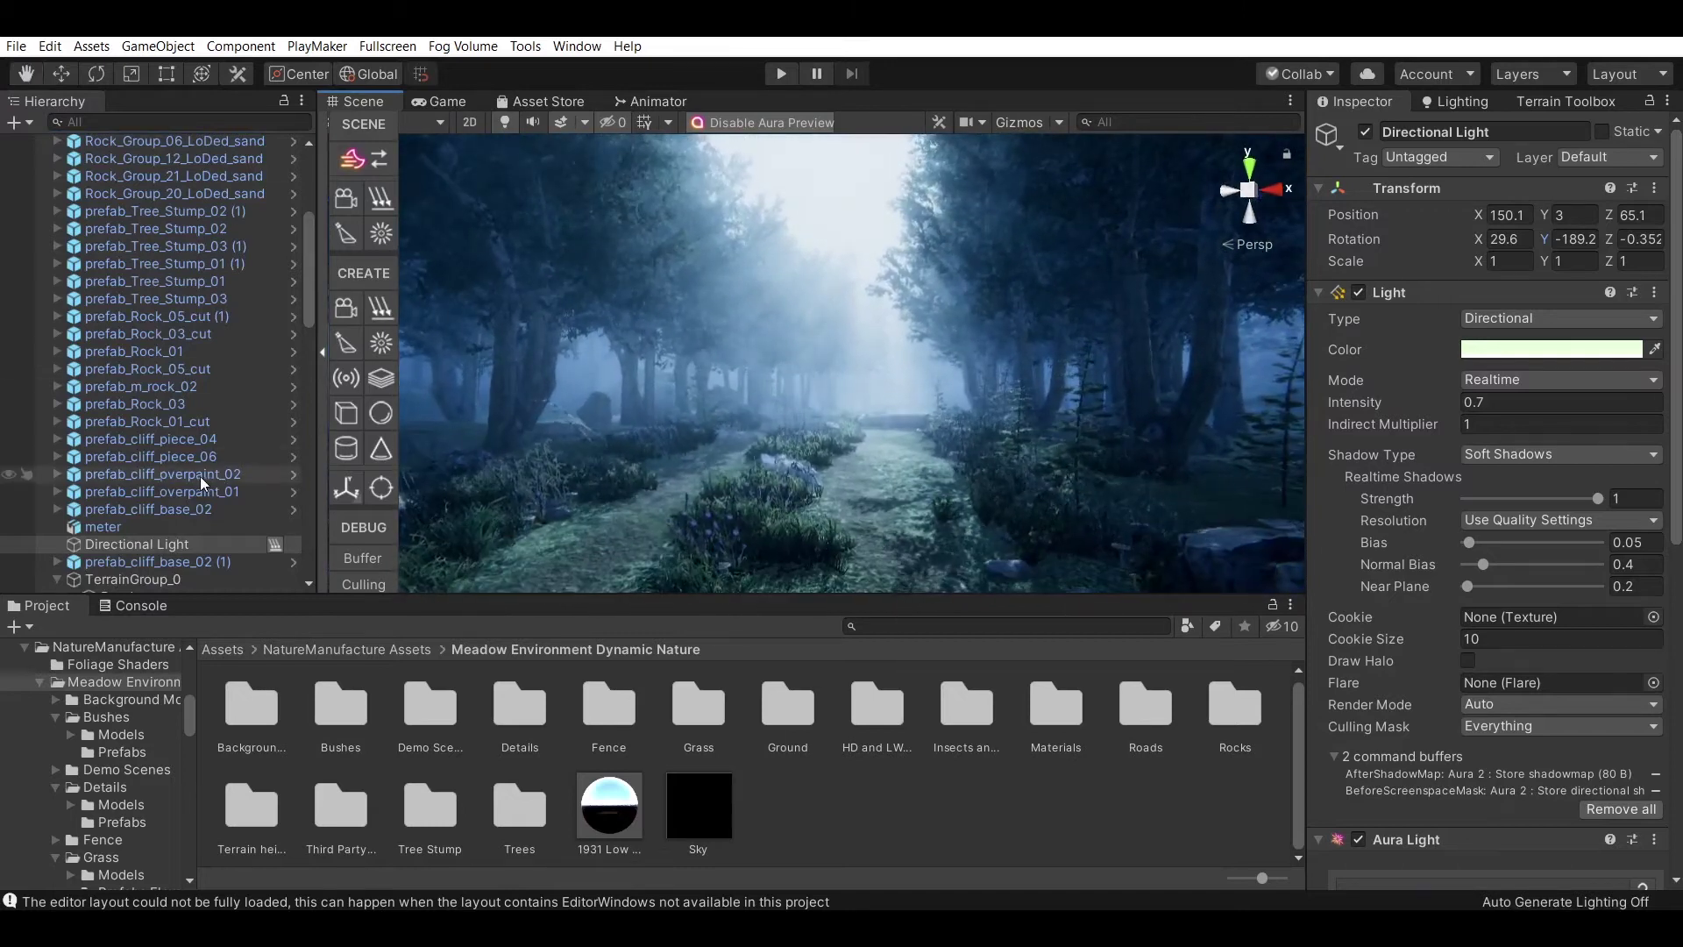
pyautogui.scroll(5, 158, 228)
pyautogui.click(1671, 708)
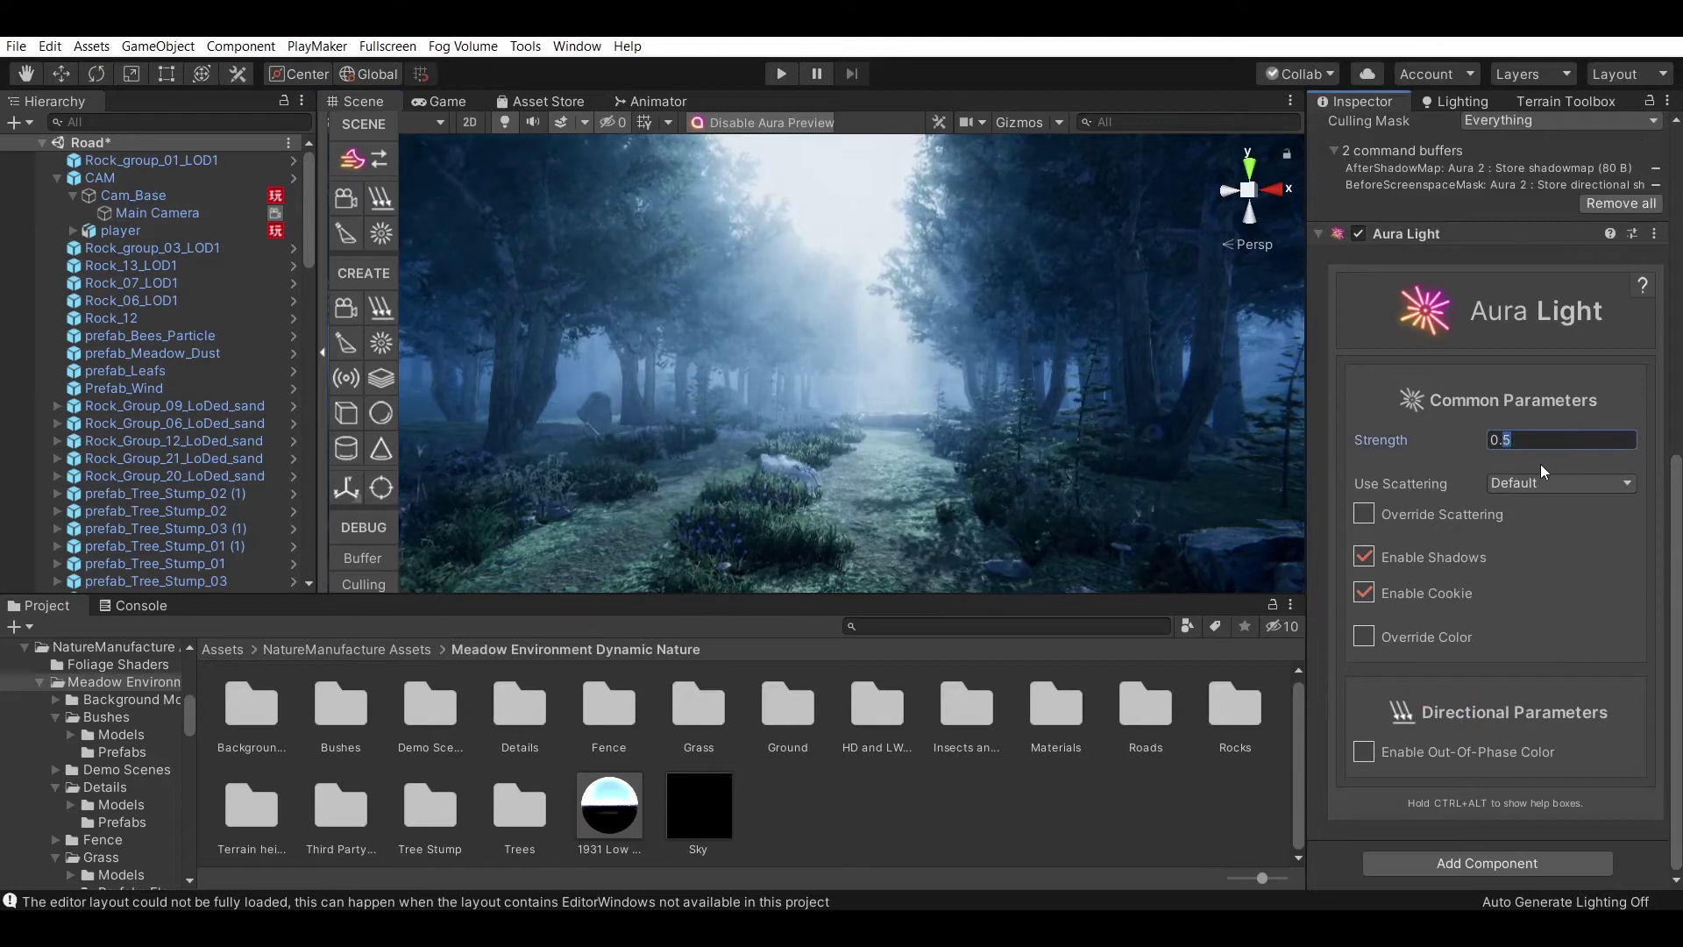
# Set the Aura Light Strength to 0.3 and run the game in the Game view.
pyautogui.write('3')
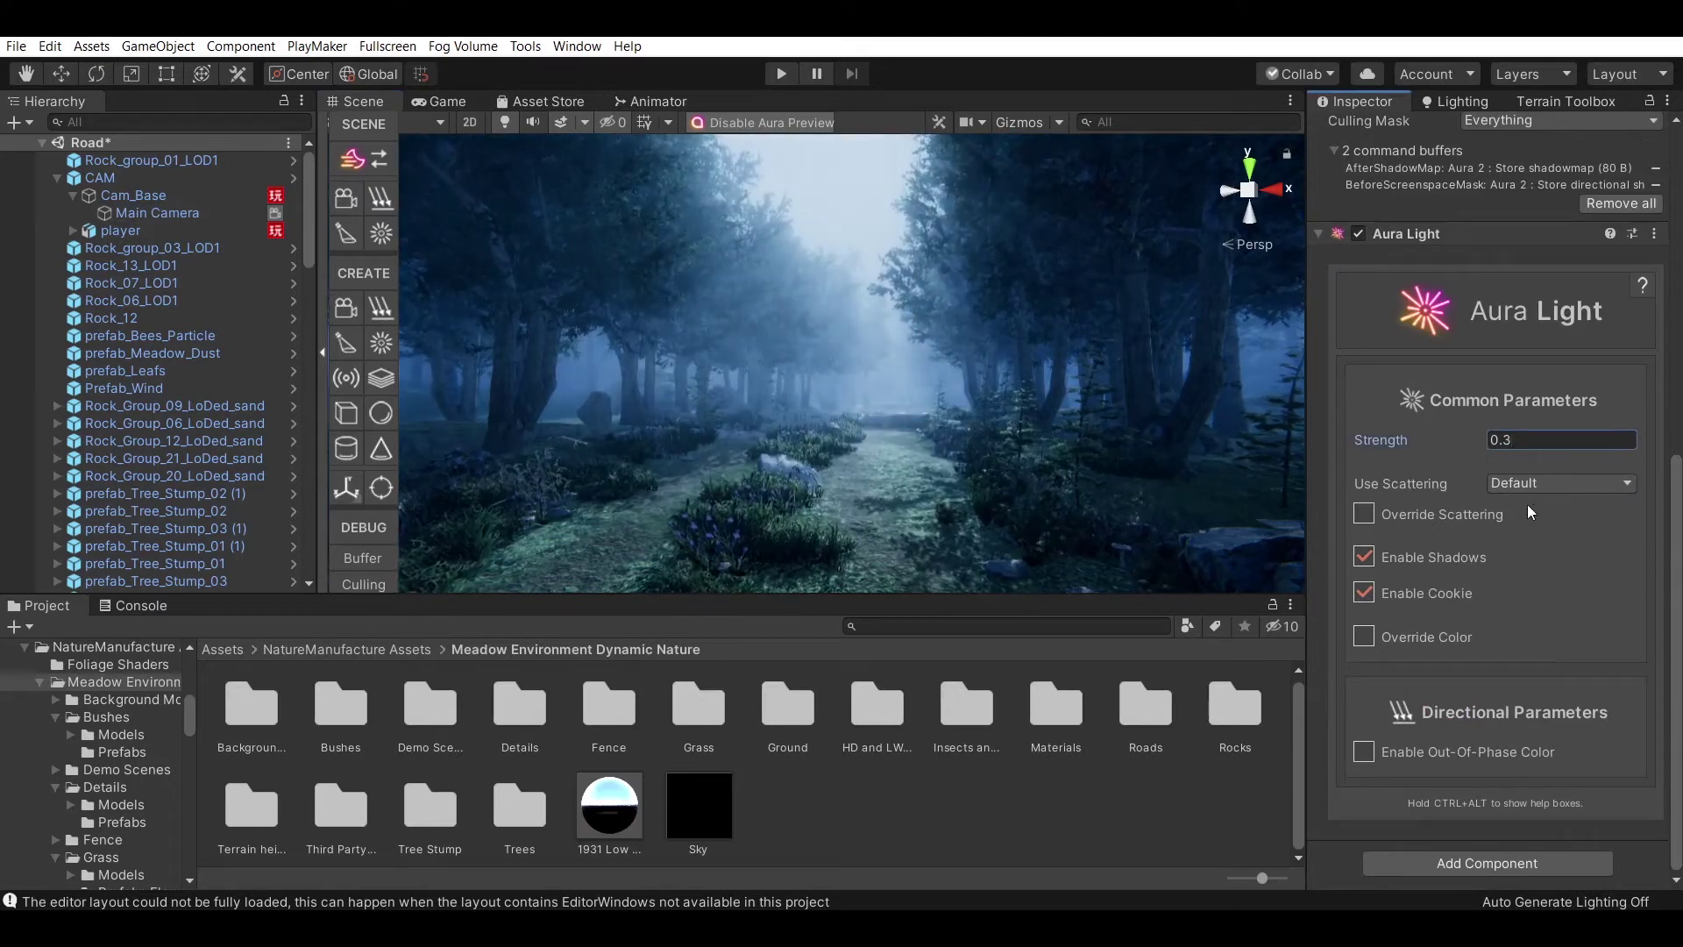
pyautogui.click(443, 103)
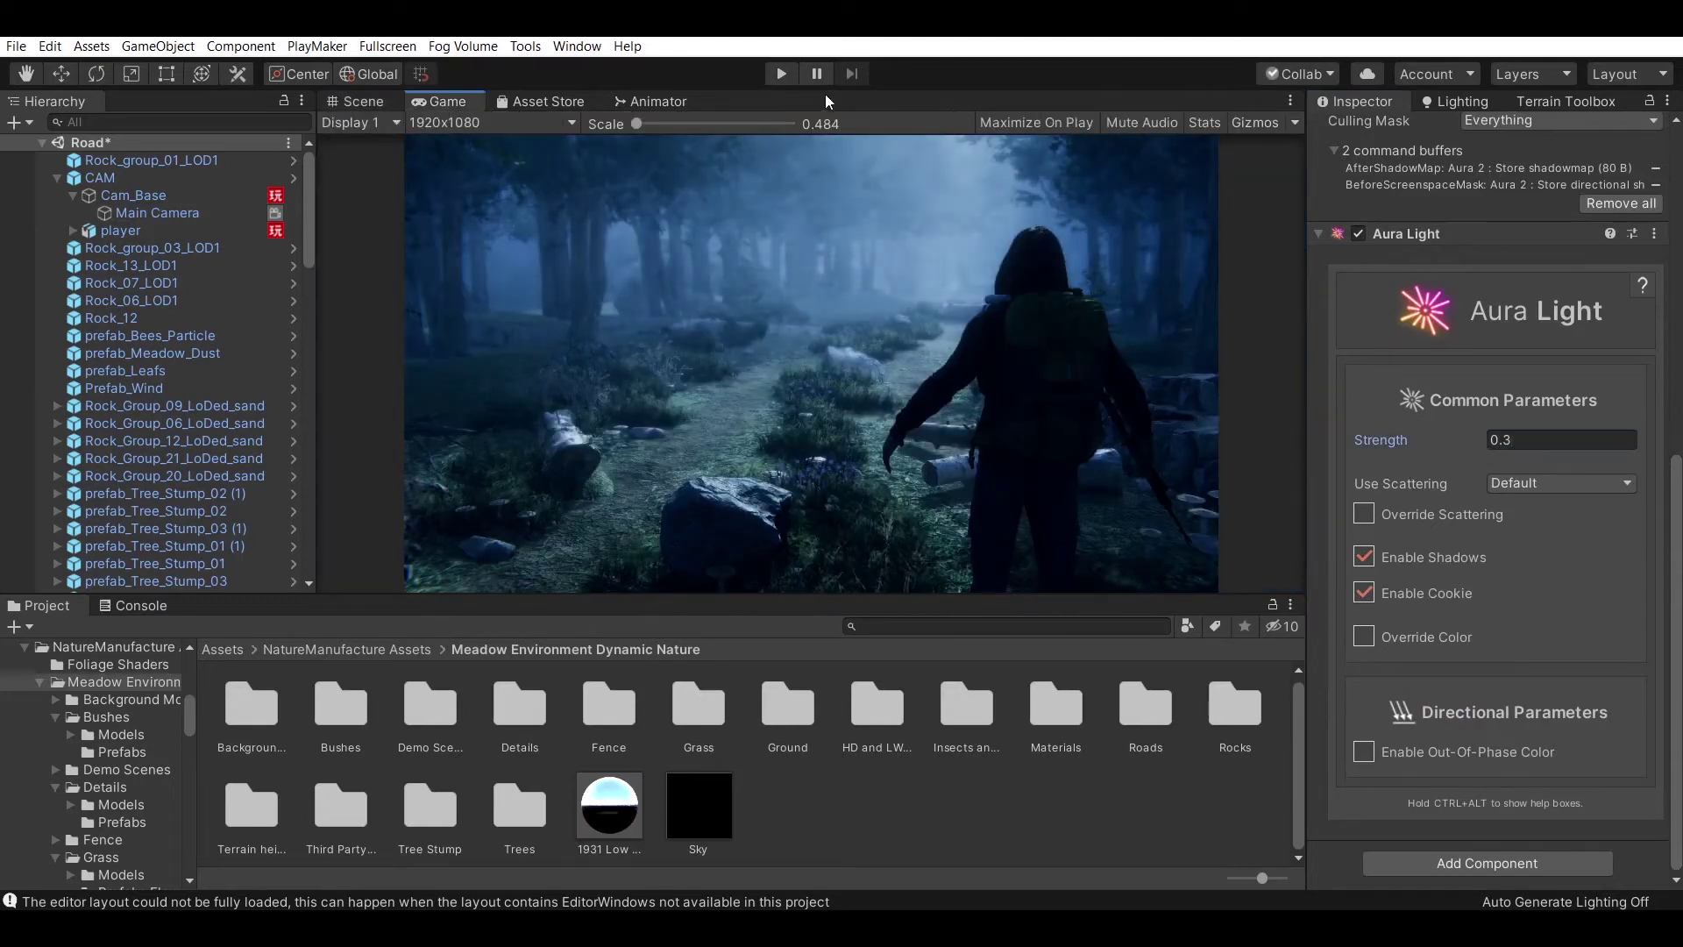
pyautogui.click(778, 74)
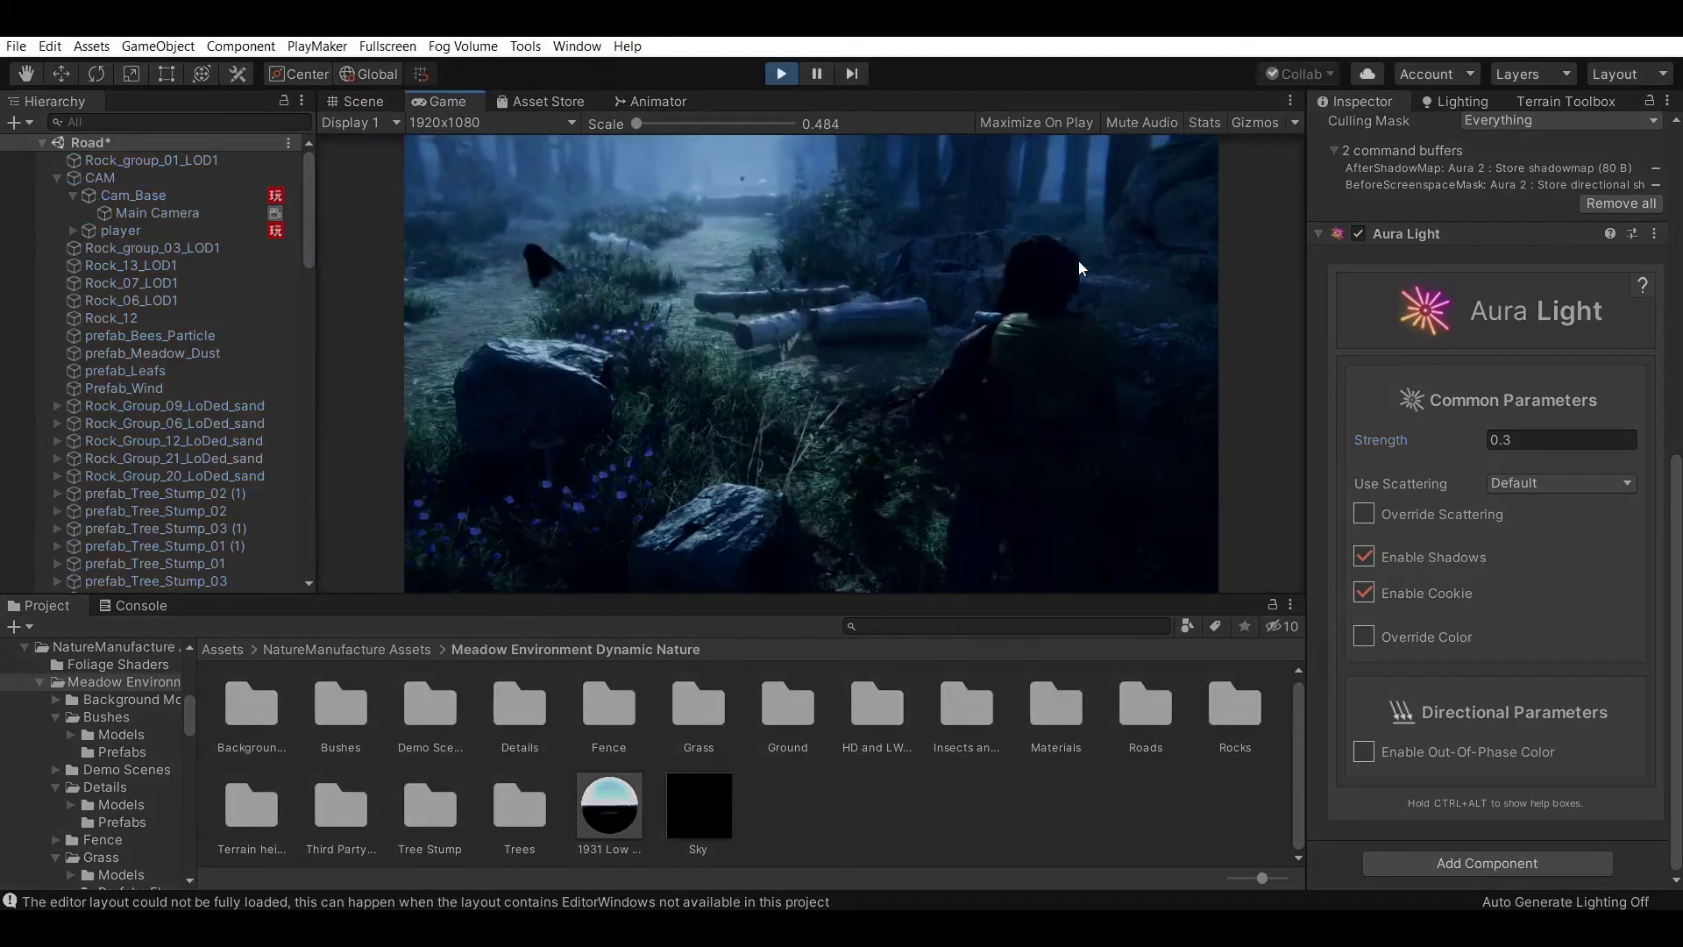
# Walk the forest path in a fullscreen playtest, then exit fullscreen, stop Play mode and return to the Scene view.
pyautogui.press('F10')
pyautogui.press('w')
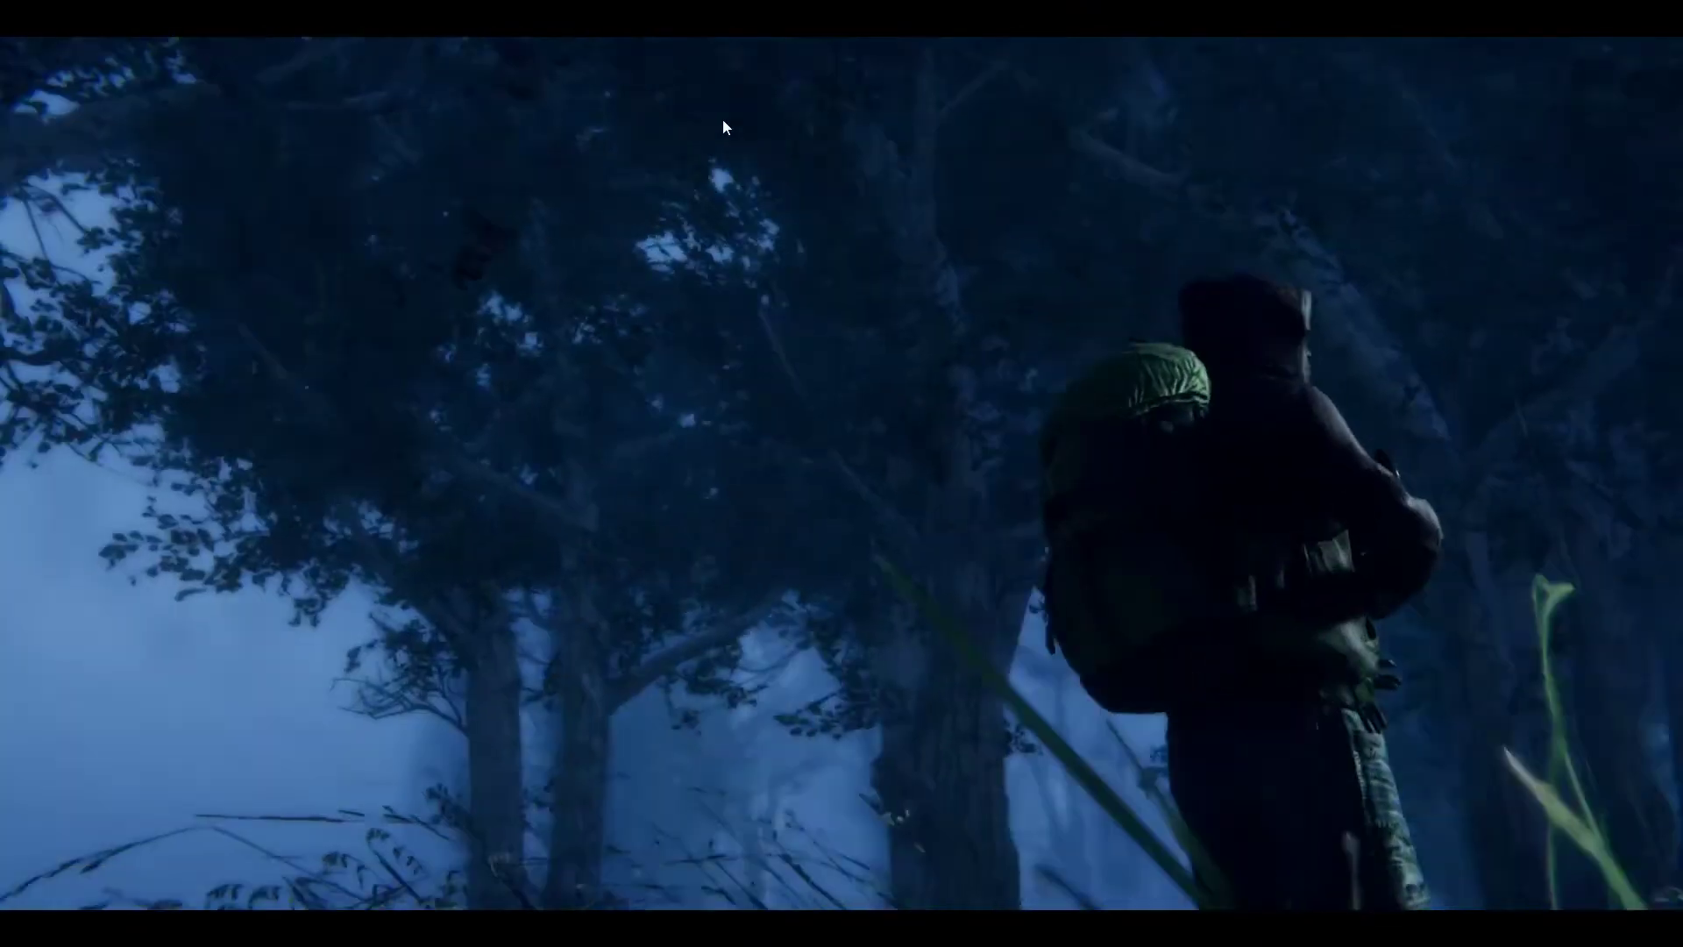
pyautogui.press('F11')
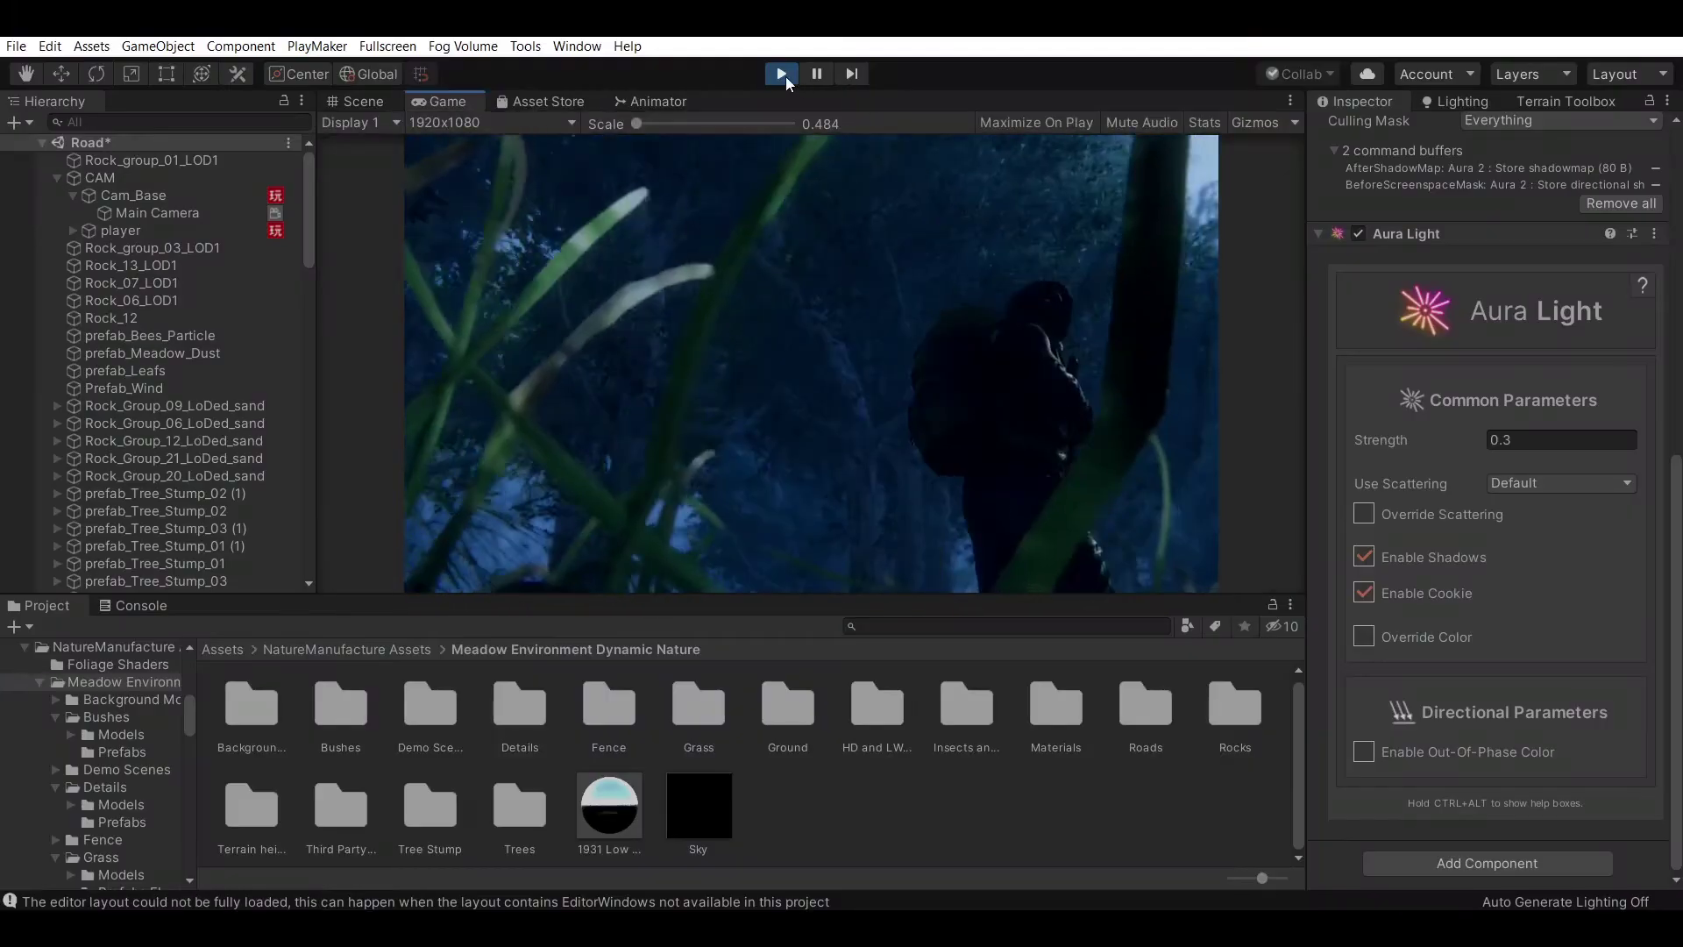
pyautogui.hotkey('ctrl', 'p')
pyautogui.click(363, 101)
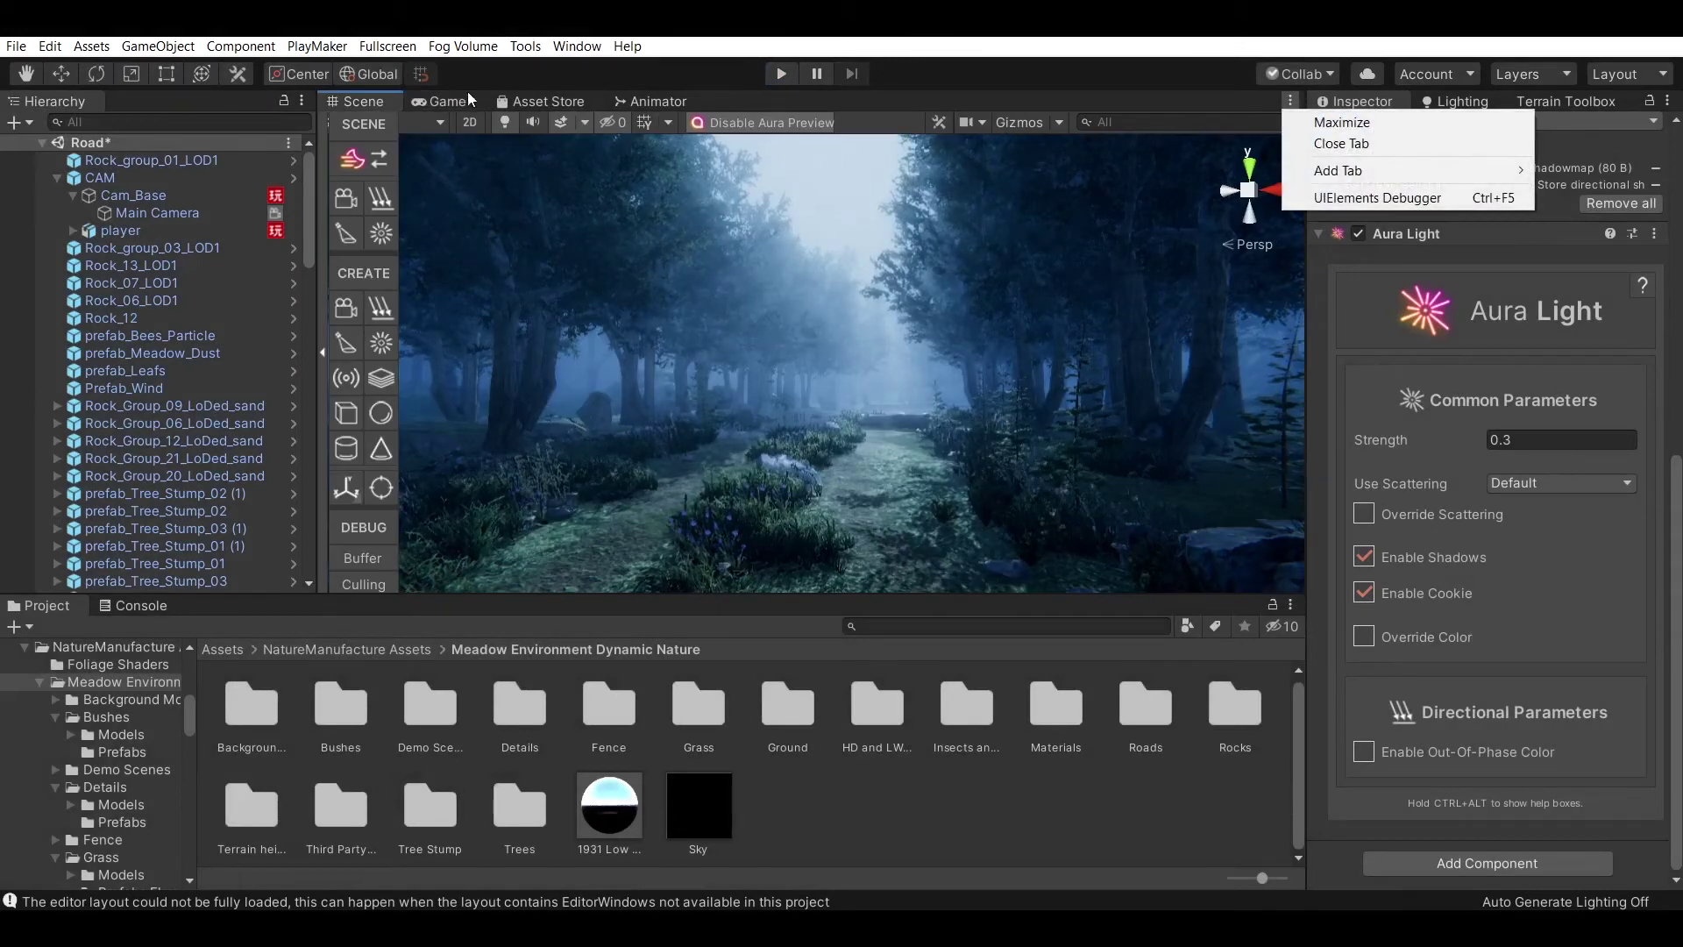
# Check the Game camera view, return to the Scene view, and start Play mode again.
pyautogui.click(469, 99)
pyautogui.click(379, 104)
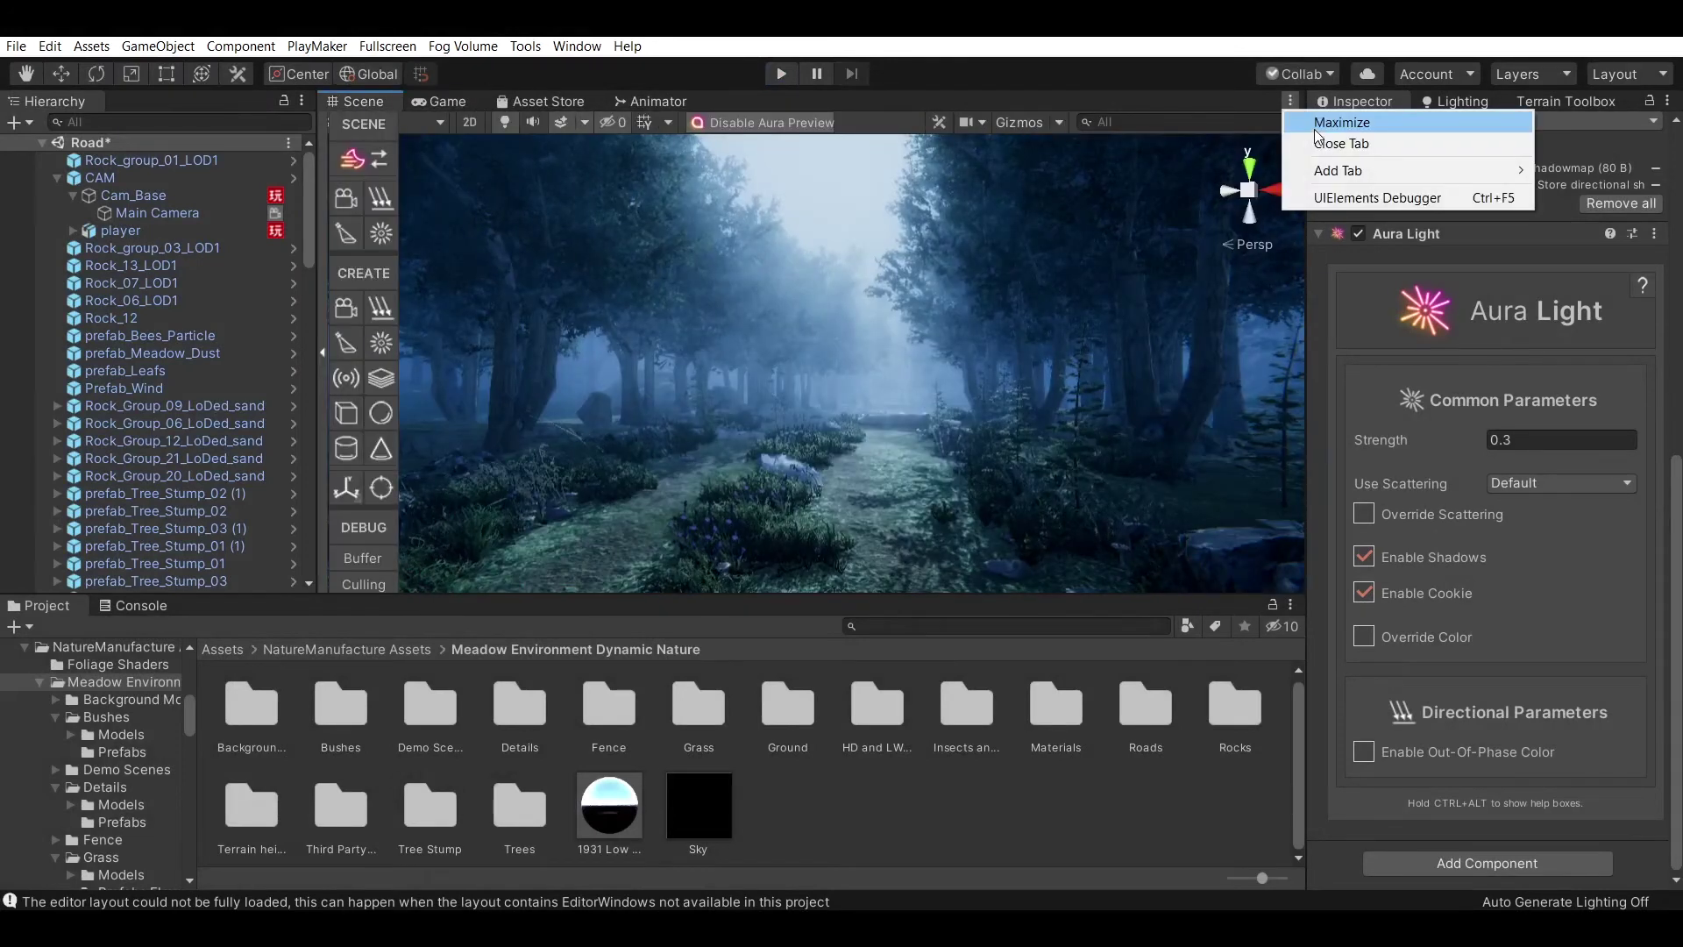
pyautogui.click(779, 76)
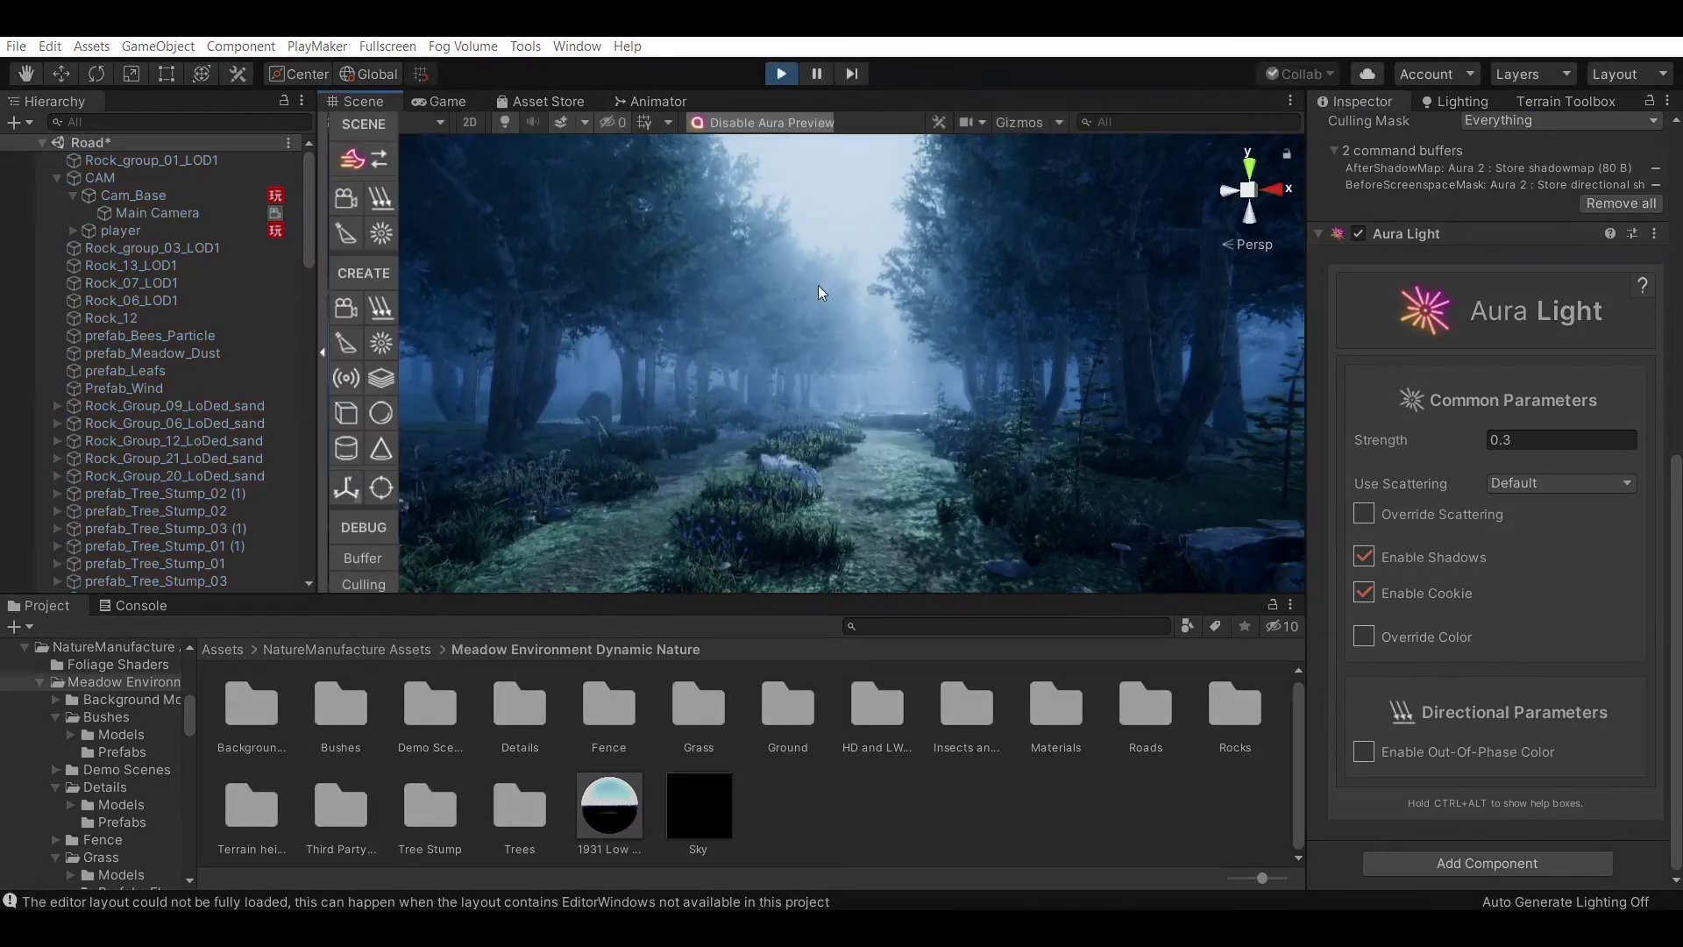
# Go fullscreen and fly the camera down the misty forest path, turning left toward the trees.
pyautogui.press('F10')
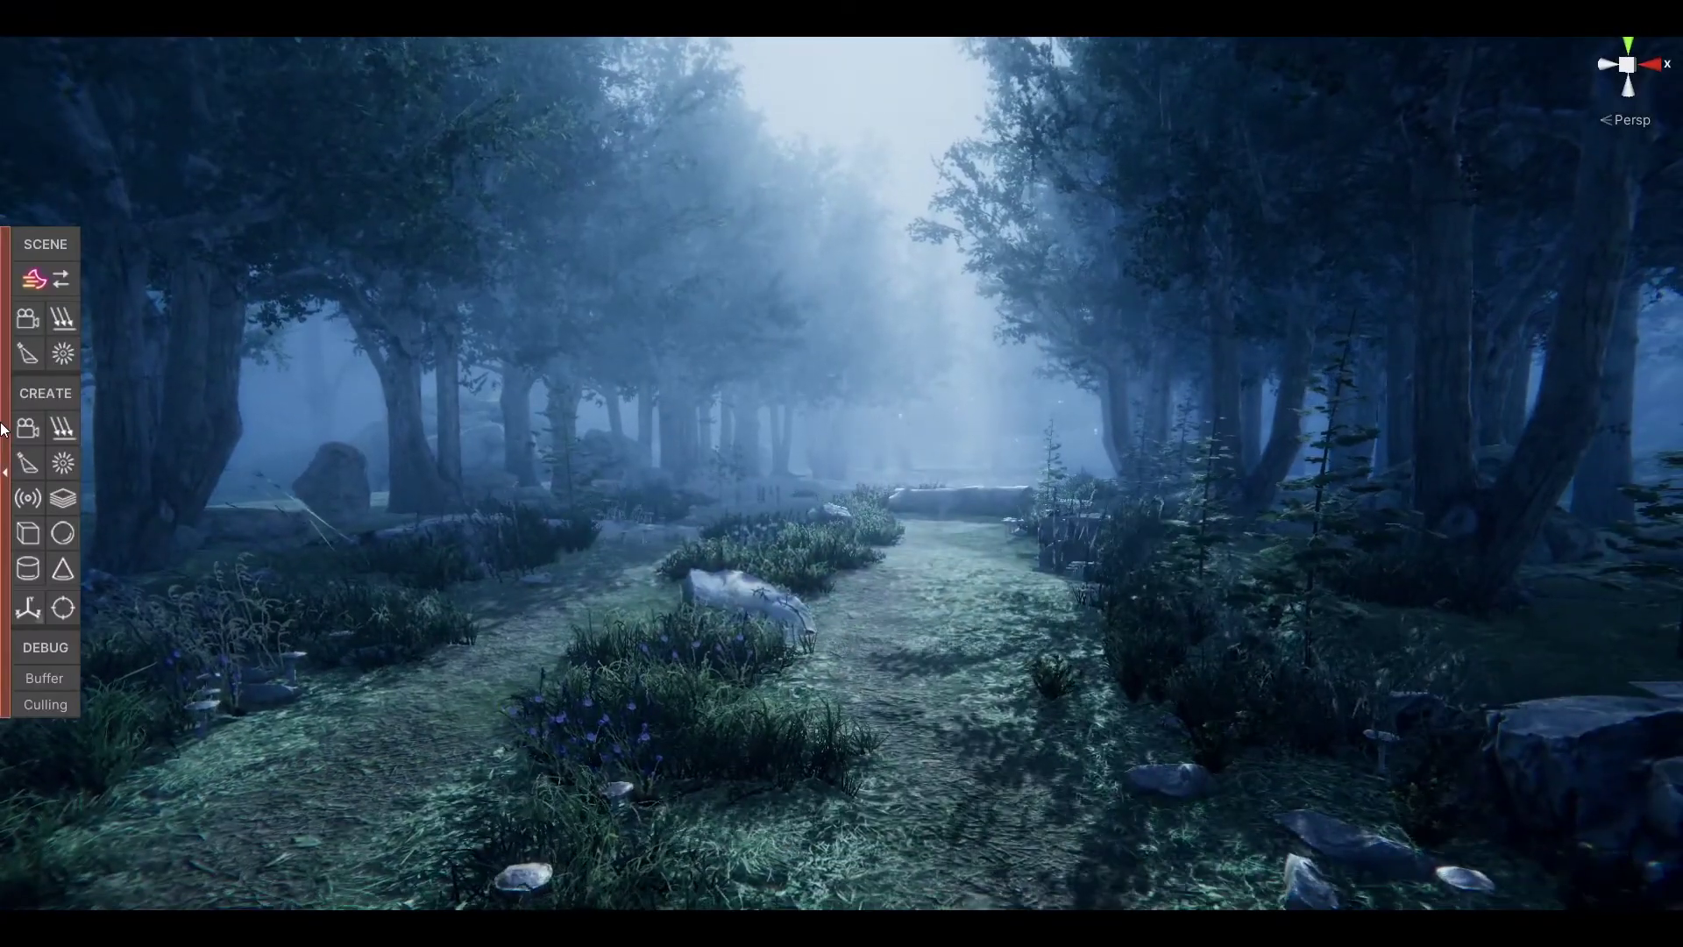
pyautogui.moveTo(964, 293)
pyautogui.mouseDown(button='right')
pyautogui.moveTo(619, 391)
pyautogui.moveTo(895, 422)
pyautogui.moveTo(1531, 440)
pyautogui.mouseUp(button='right')
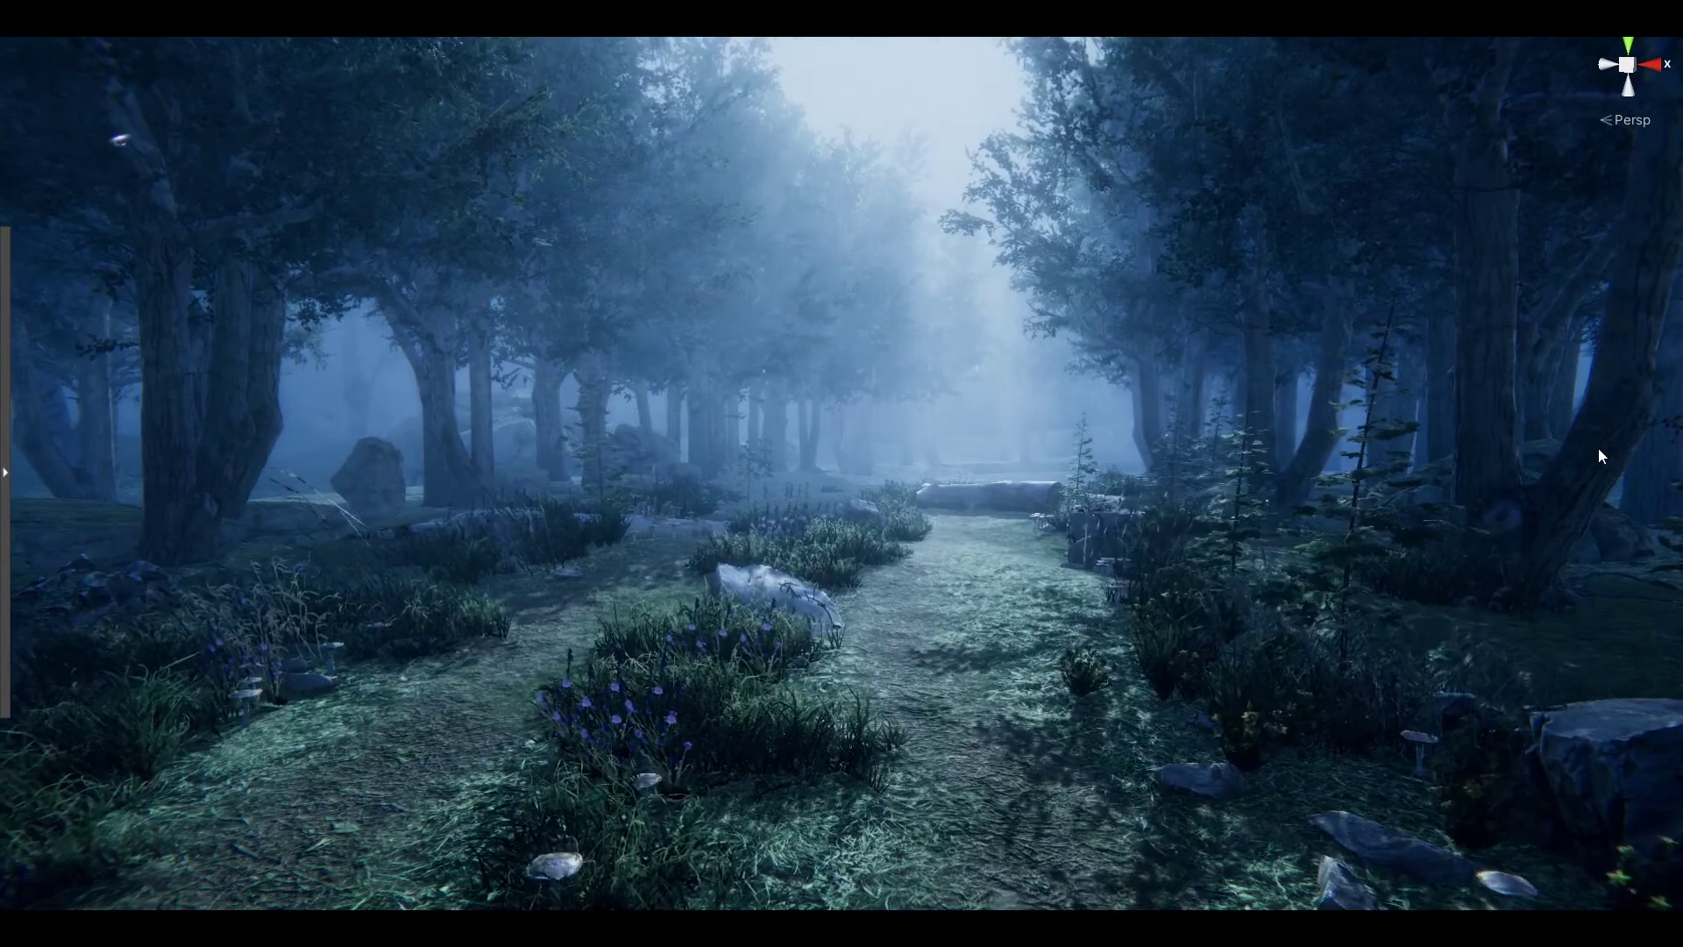
pyautogui.moveTo(1592, 449)
pyautogui.mouseDown(button='right')
pyautogui.moveTo(1226, 448)
pyautogui.moveTo(1528, 456)
pyautogui.mouseUp(button='right')
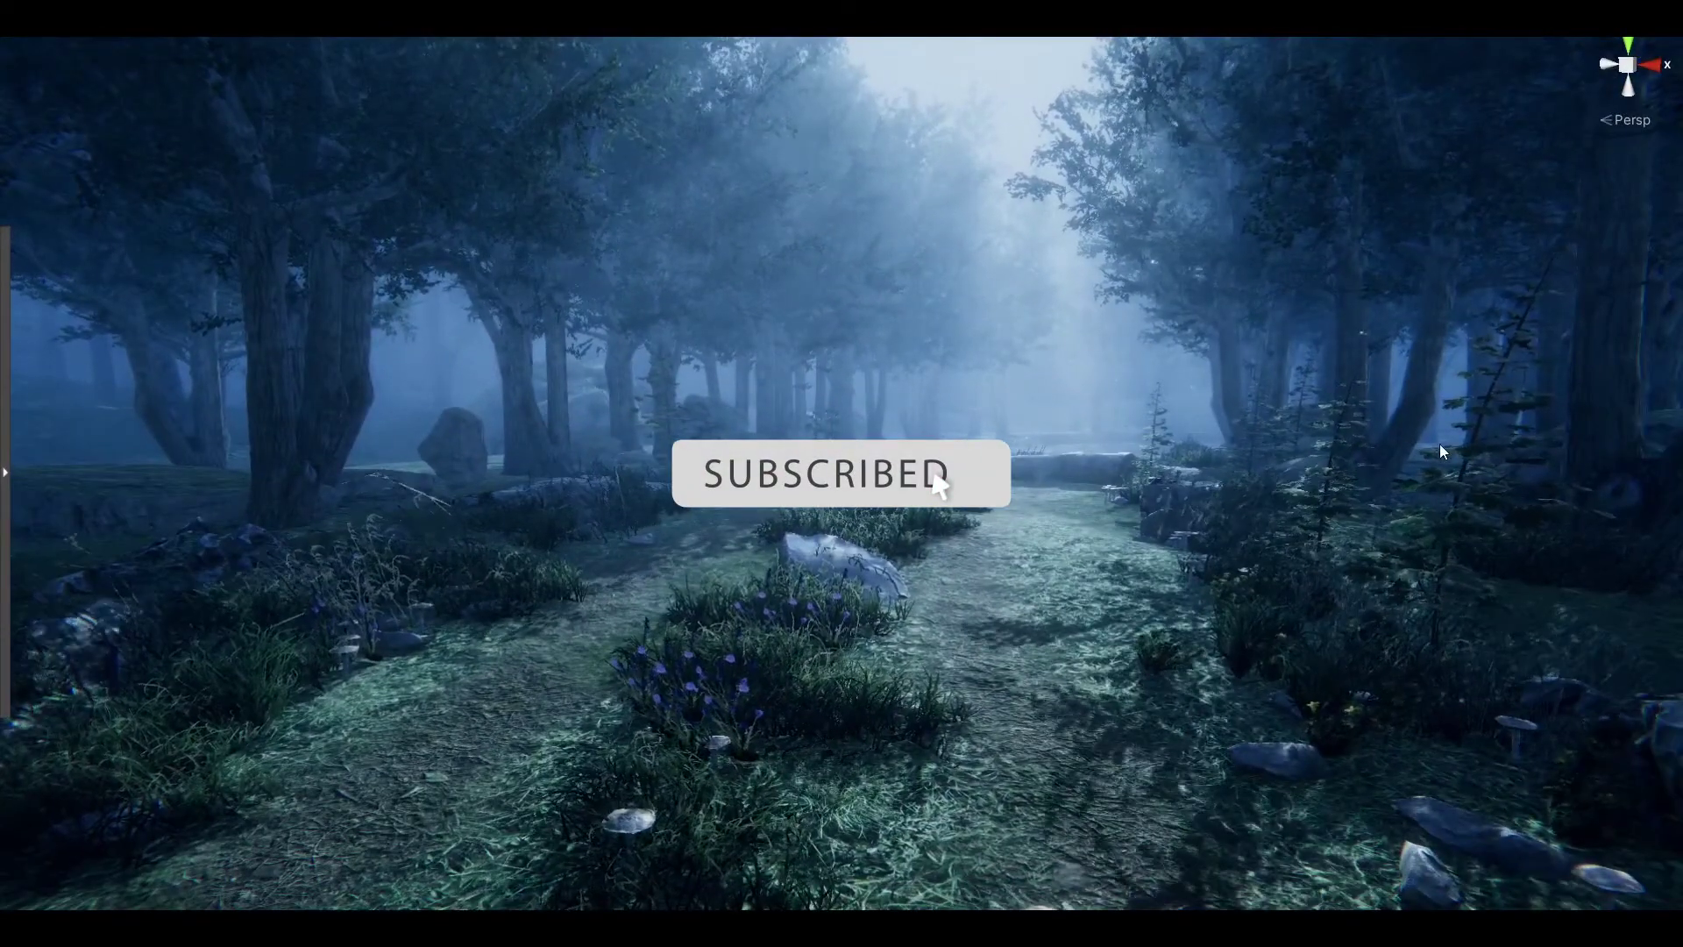